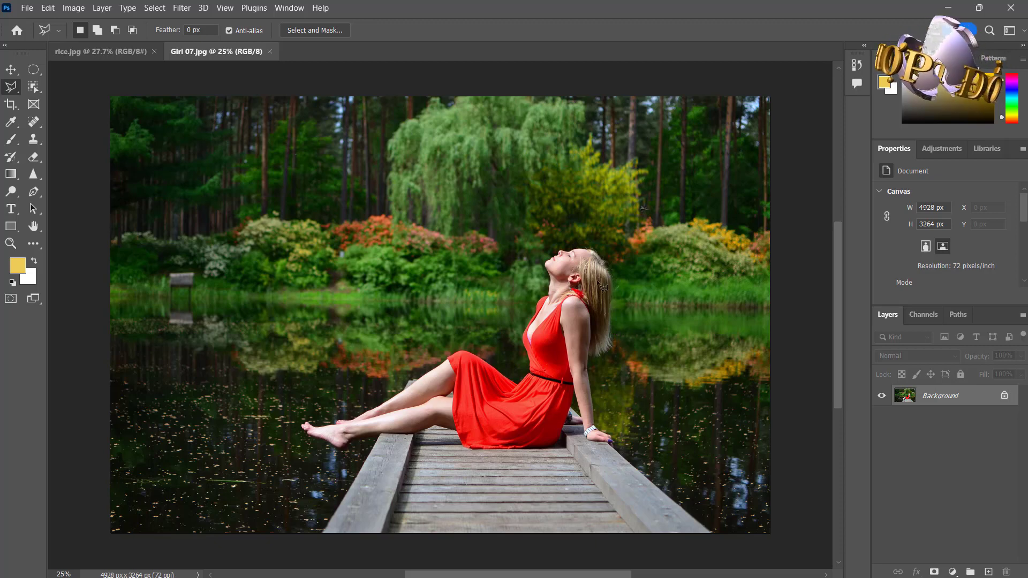
Step: Duplicate the Background layer and hide the original Background layer
key("ctrl+j")
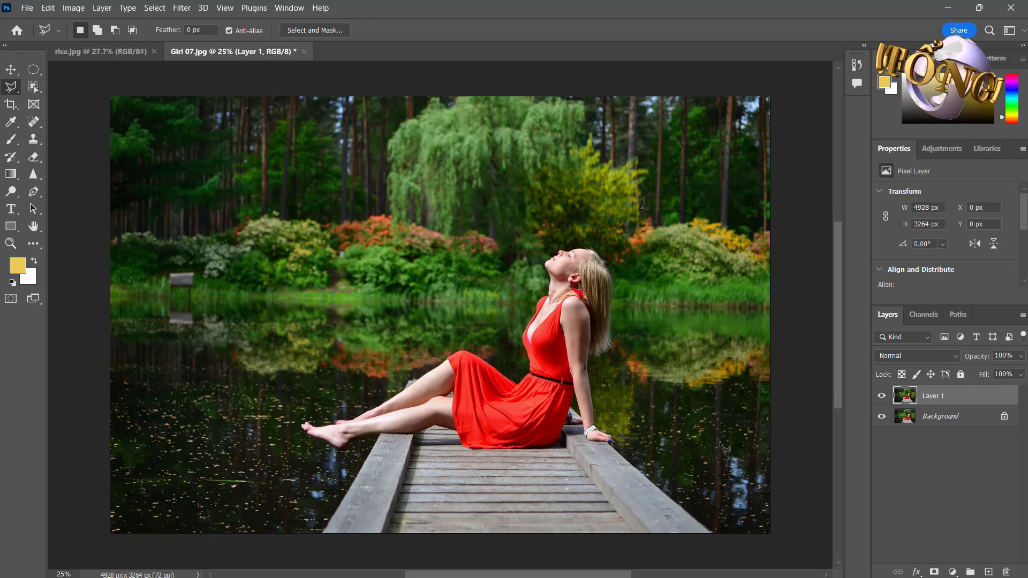
left_click(882, 417)
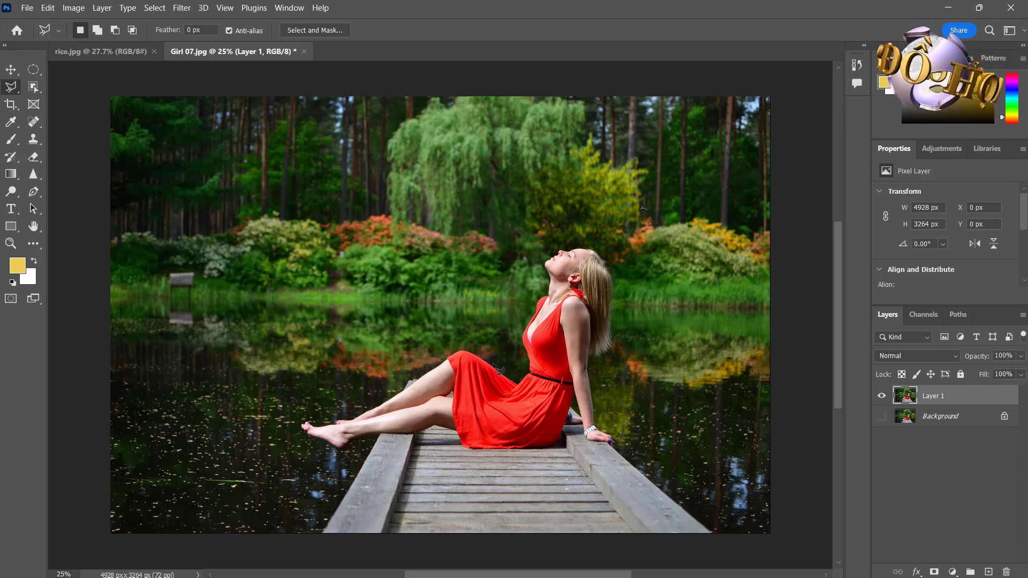
Step: Start a Color Range selection from sampled colors, sample the red of the woman's dress and set Fuzziness to 122
key("ctrl+plus")
key("ctrl+plus")
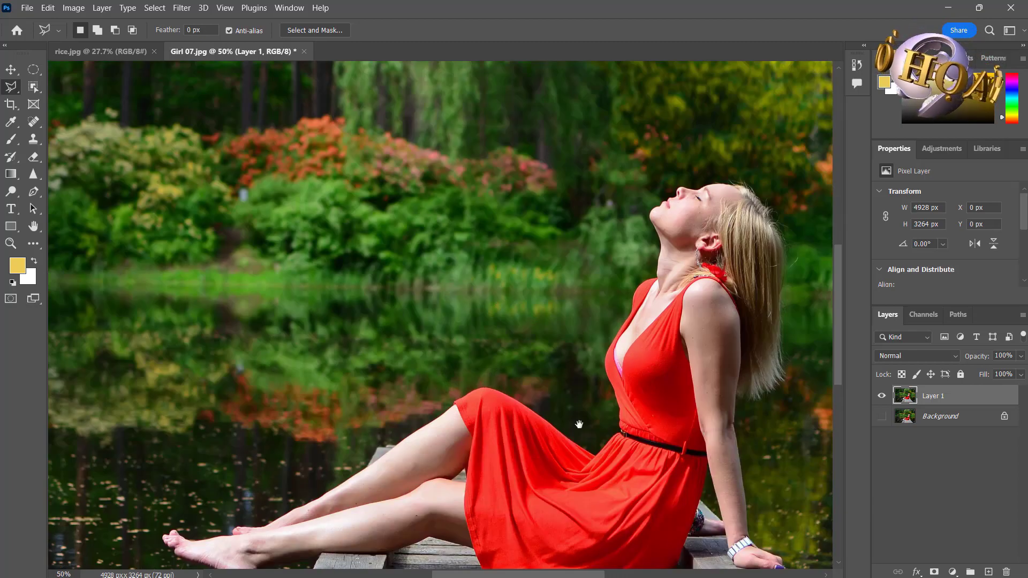
left_click_drag(577, 423, 459, 328)
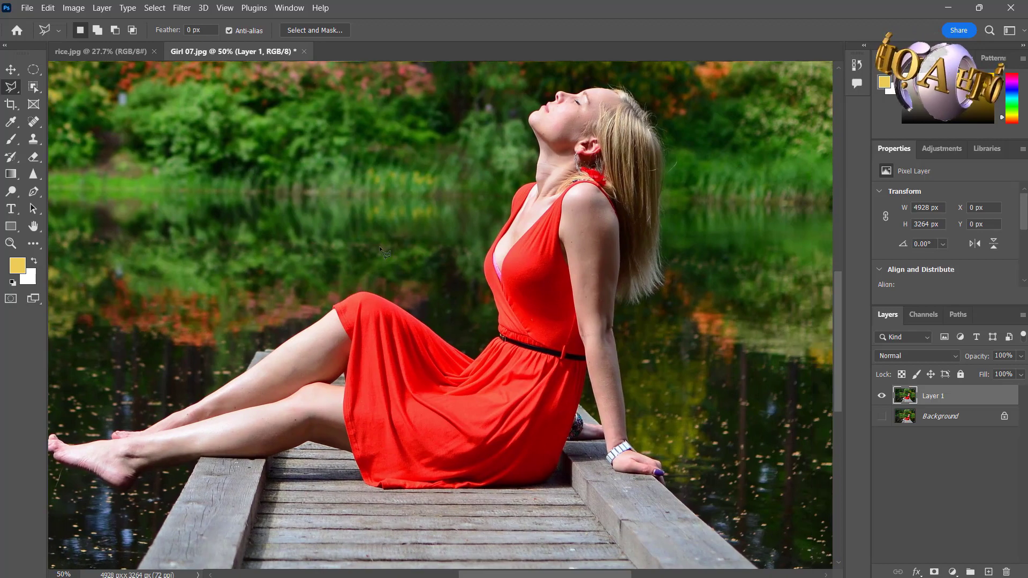
left_click(153, 8)
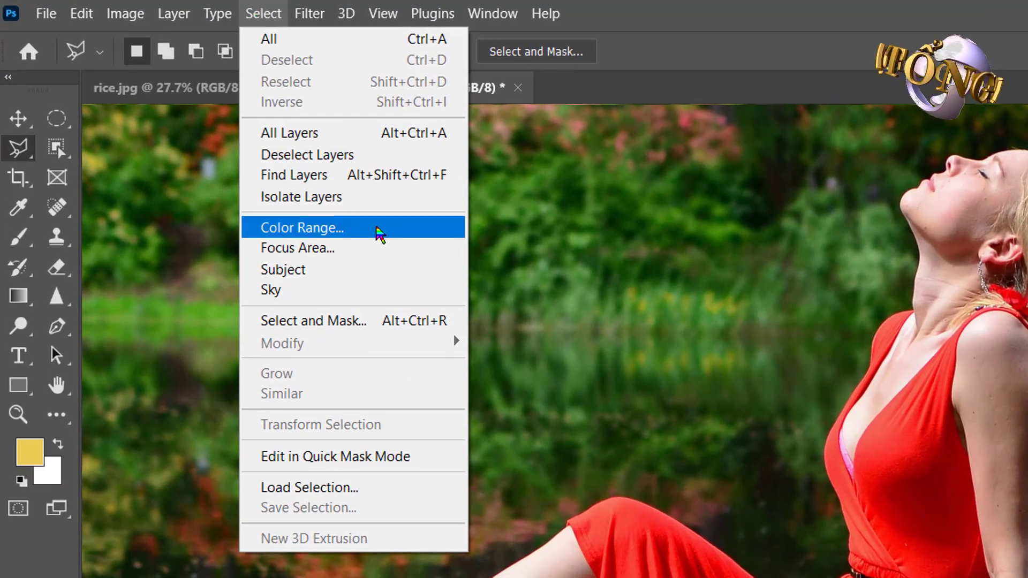
left_click(380, 234)
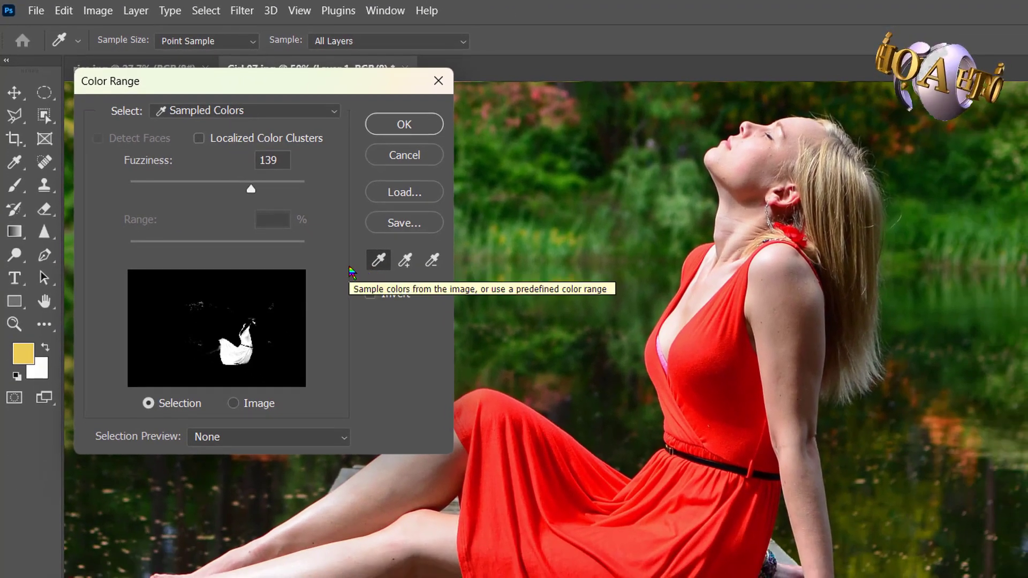
left_click(643, 531)
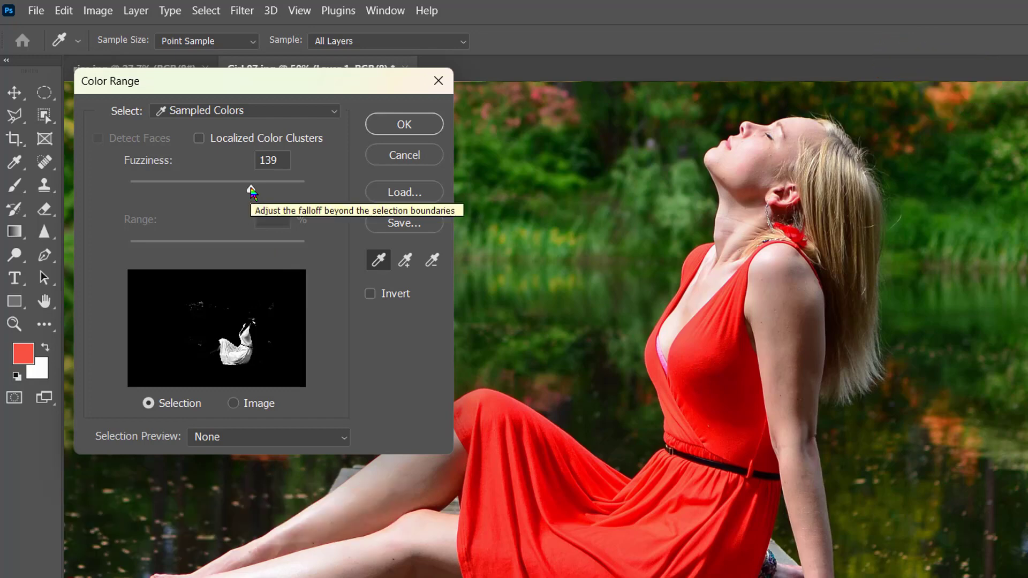
mouse_move(251, 190)
left_mouse_down()
mouse_move(214, 191)
mouse_move(277, 191)
mouse_move(237, 191)
left_mouse_up()
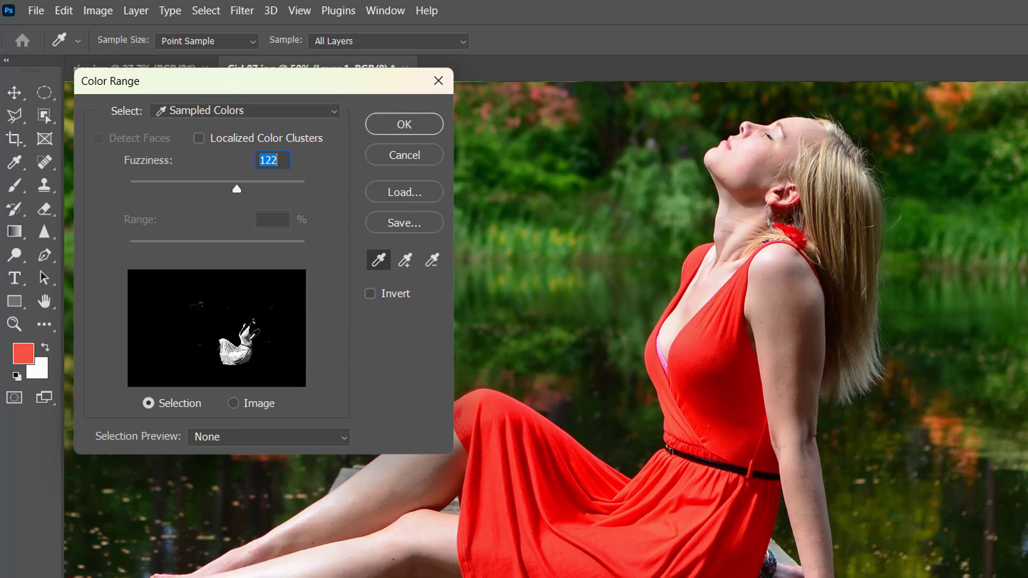
Step: Add a darker red shade from the dress to the sampled colors and apply the Color Range selection
left_click(411, 266)
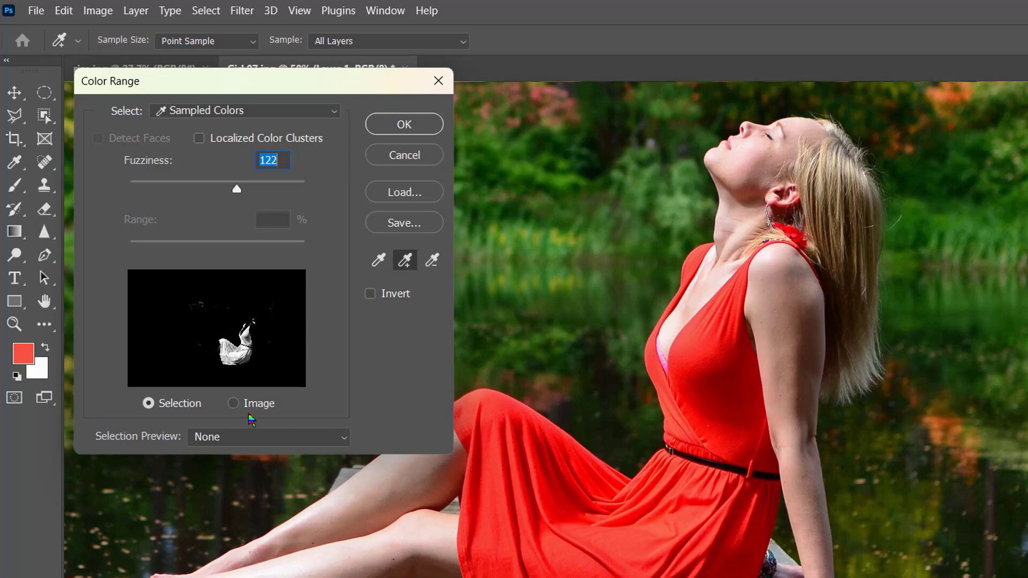
left_click(718, 394)
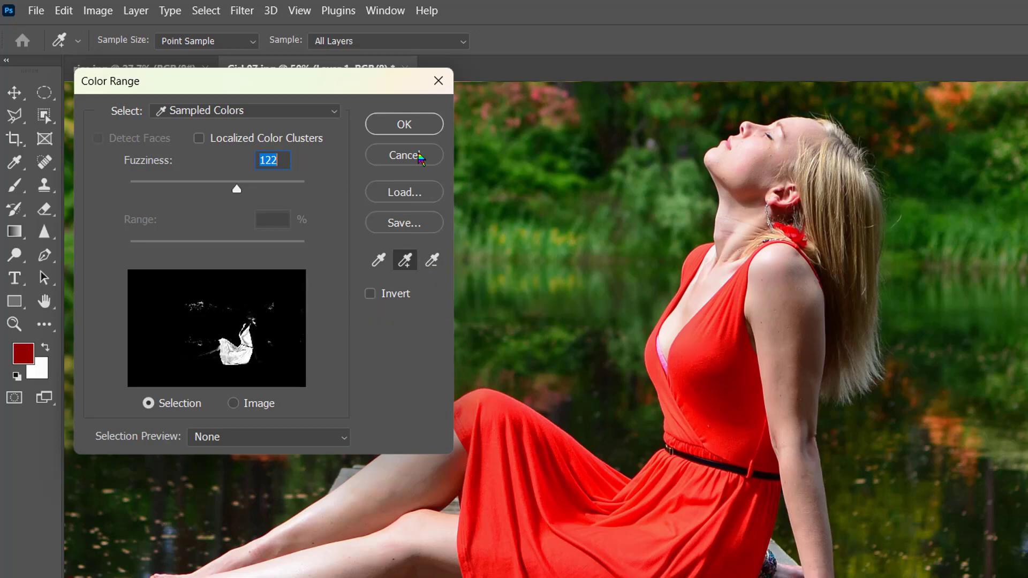
left_click(405, 125)
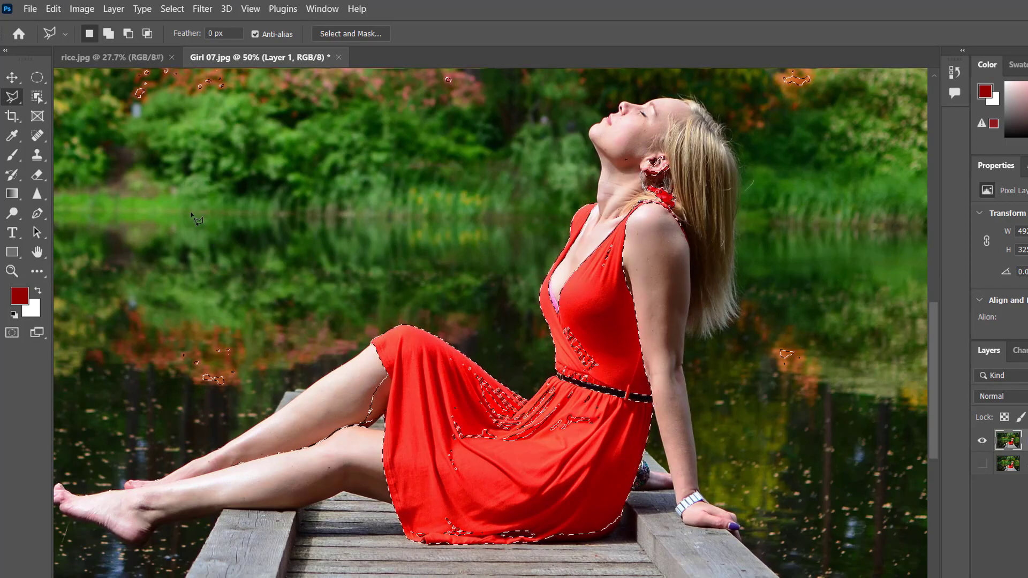
Step: With the freehand Lasso tool, subtract the stray selected patches over the orange flowers and their water reflection in front of the woman
key("ctrl+0")
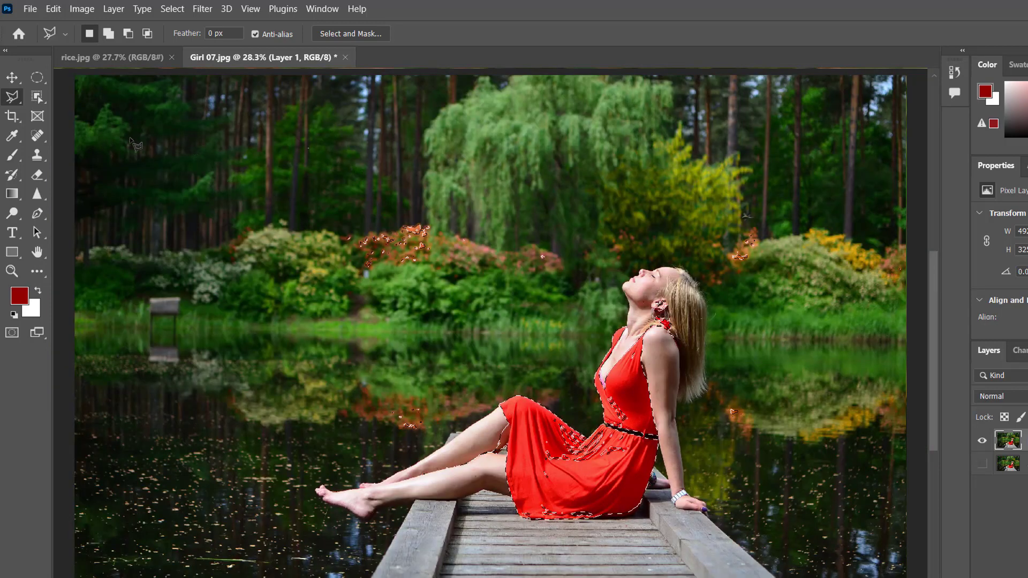
key("l")
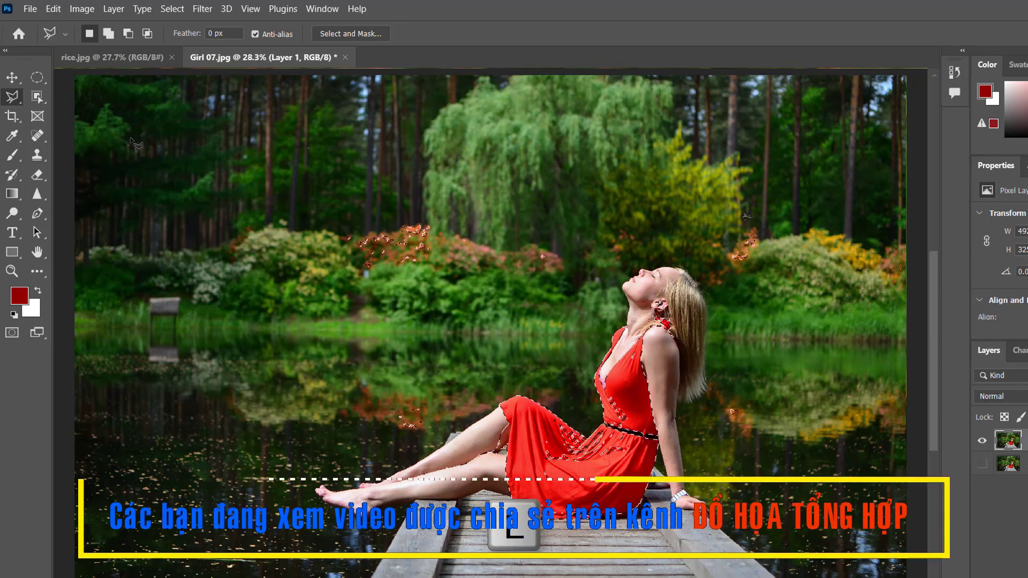
key("shift")
key("shift+l")
key("shift+l")
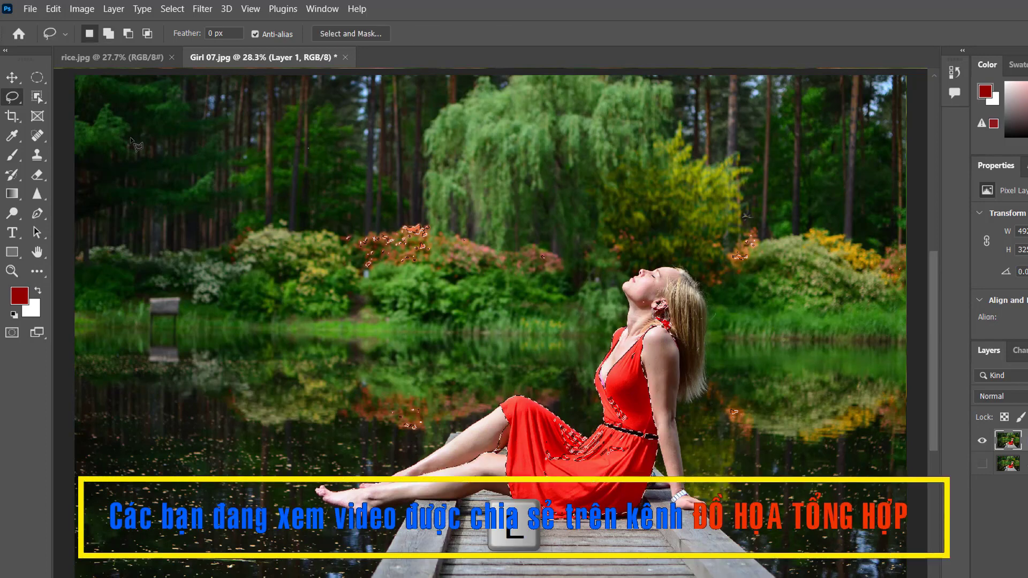
key("alt")
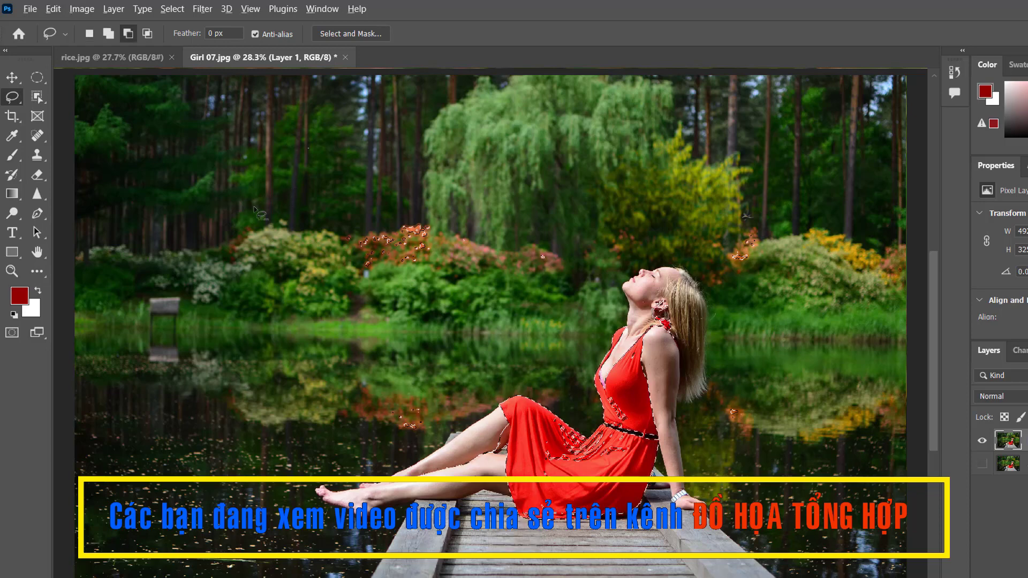
mouse_move(175, 187)
left_mouse_down()
mouse_move(290, 143)
mouse_move(492, 143)
mouse_move(533, 163)
mouse_move(551, 231)
mouse_move(497, 331)
left_mouse_up()
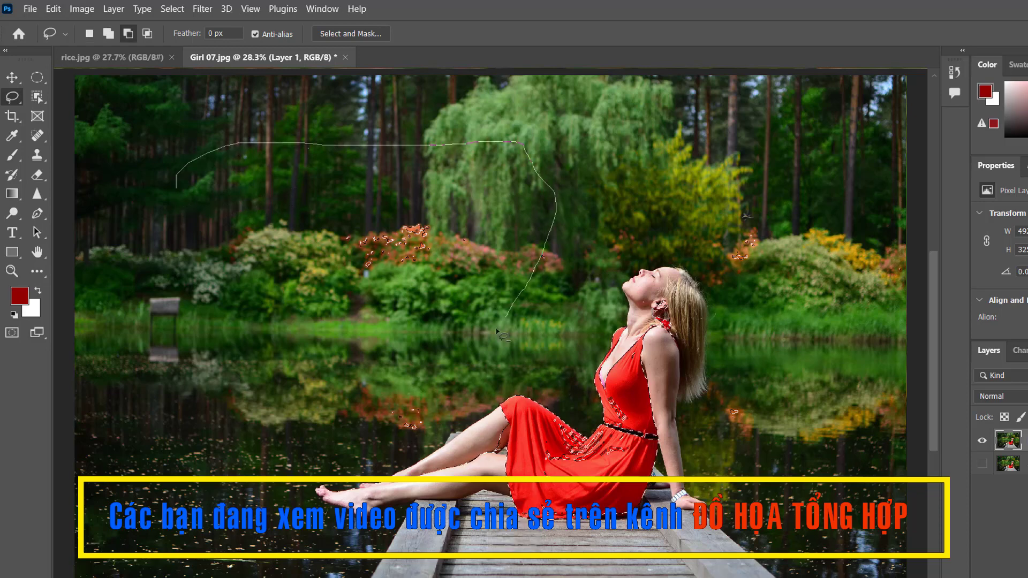
mouse_move(448, 391)
left_mouse_down()
mouse_move(415, 432)
mouse_move(378, 433)
mouse_move(215, 274)
mouse_move(180, 193)
left_mouse_up()
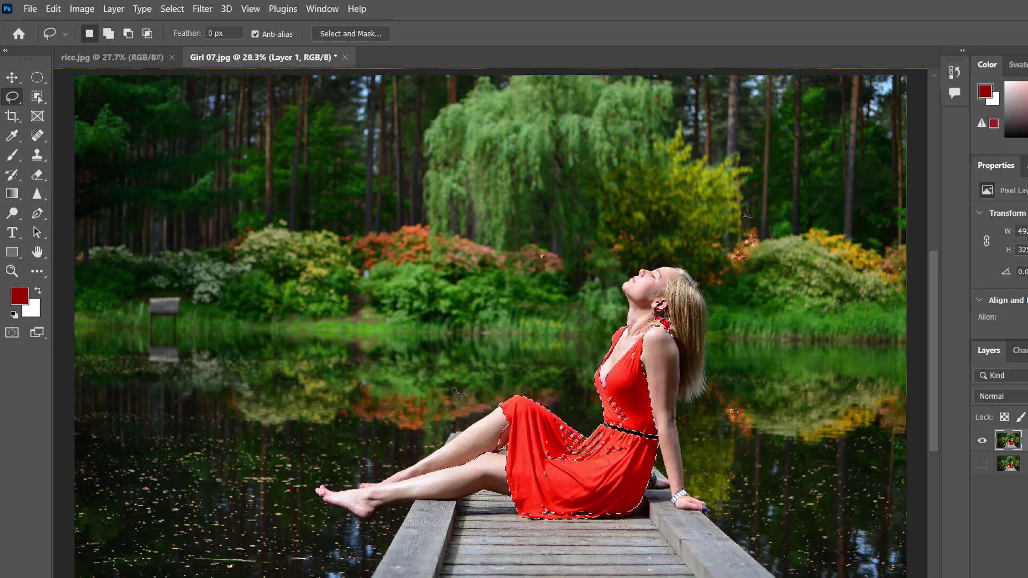
Step: Subtract the stray selected areas along the woman's bare legs with a freehand lasso loop
key("alt")
left_click_drag(460, 392, 481, 444)
mouse_move(493, 511)
left_mouse_down()
mouse_move(404, 505)
mouse_move(378, 467)
left_mouse_up()
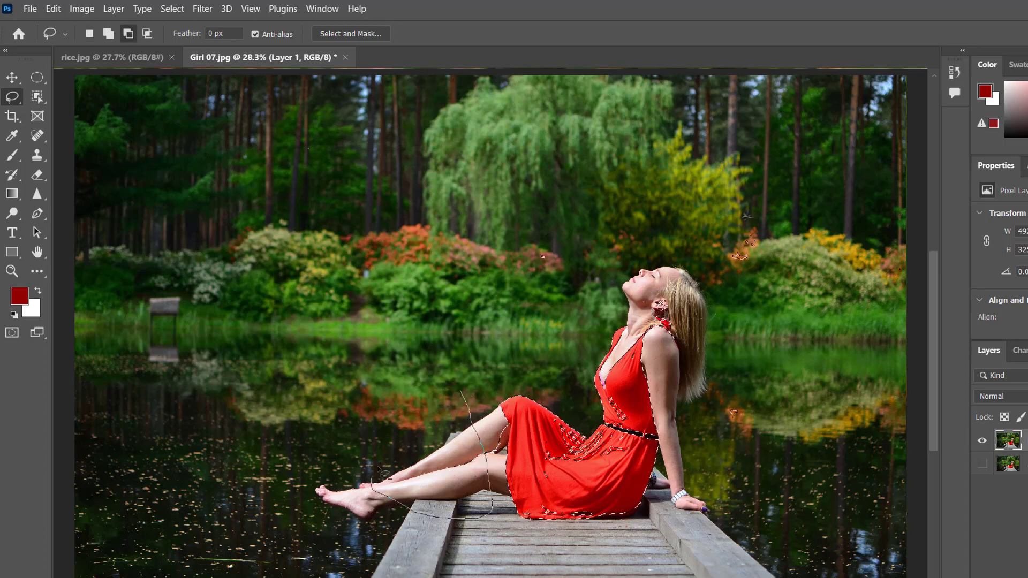
left_click_drag(452, 393, 454, 394)
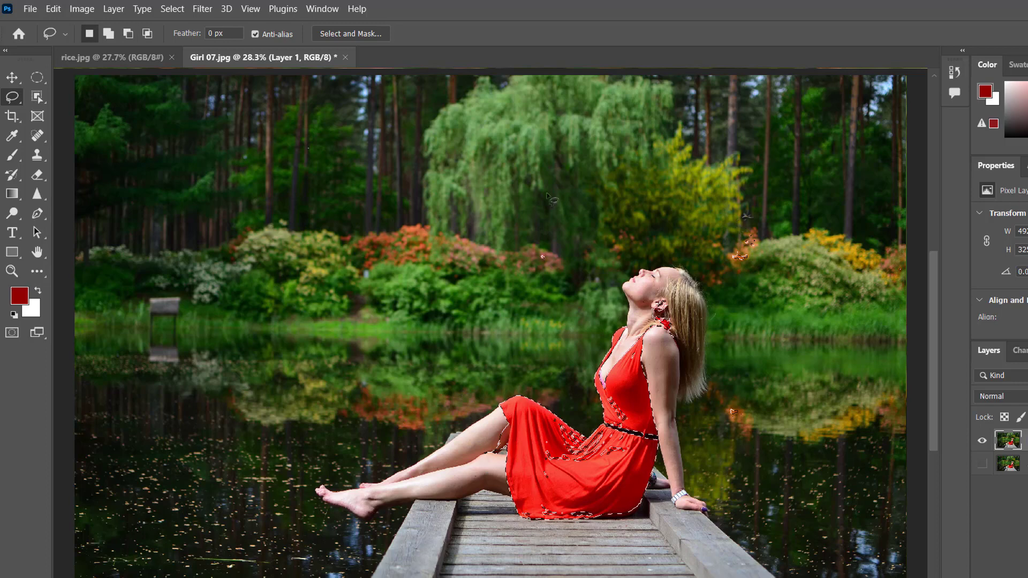
Step: Subtract the remaining stray background spots, including the flowers above the bank and the patches and reflections behind the woman
key("alt")
mouse_move(489, 202)
left_mouse_down()
mouse_move(512, 188)
mouse_move(490, 204)
left_mouse_up()
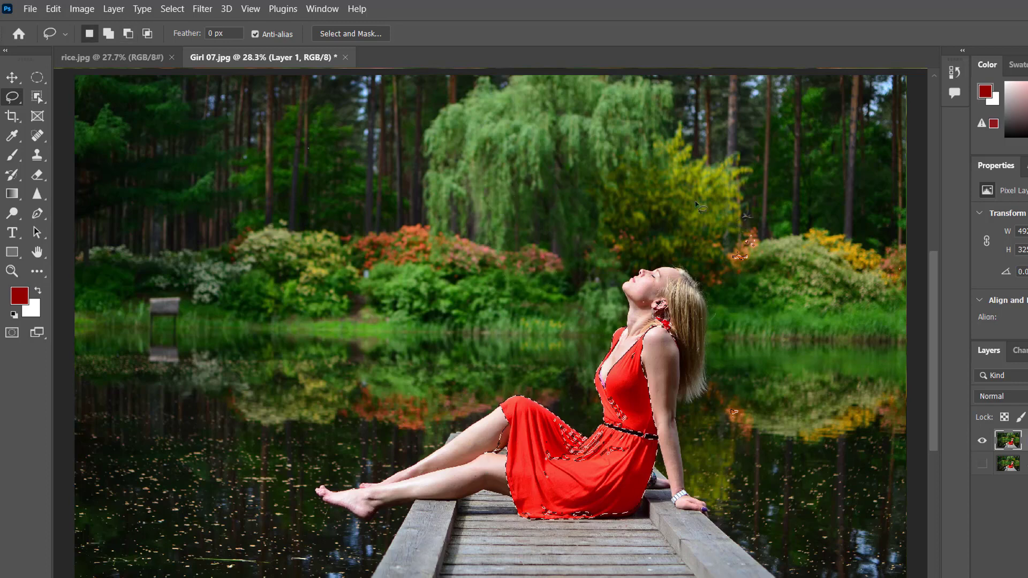
mouse_move(763, 285)
left_mouse_down()
mouse_move(776, 242)
mouse_move(735, 198)
mouse_move(699, 208)
left_mouse_up()
key("alt")
mouse_move(726, 371)
left_mouse_down()
mouse_move(724, 417)
mouse_move(740, 450)
mouse_move(768, 403)
mouse_move(748, 366)
mouse_move(731, 378)
left_mouse_up()
key("alt")
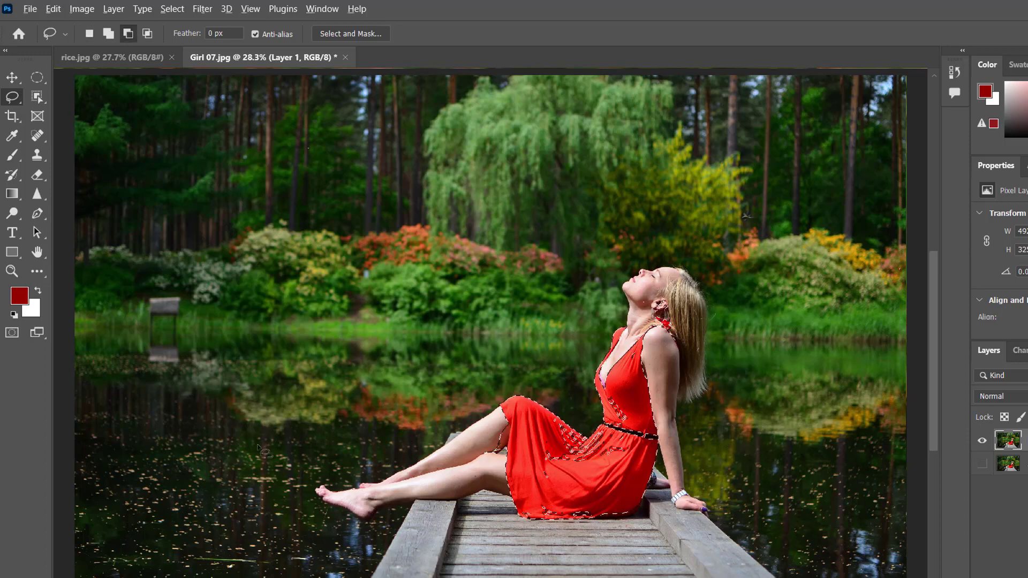
mouse_move(255, 427)
left_mouse_down()
mouse_move(429, 555)
mouse_move(375, 445)
mouse_move(255, 427)
left_mouse_up()
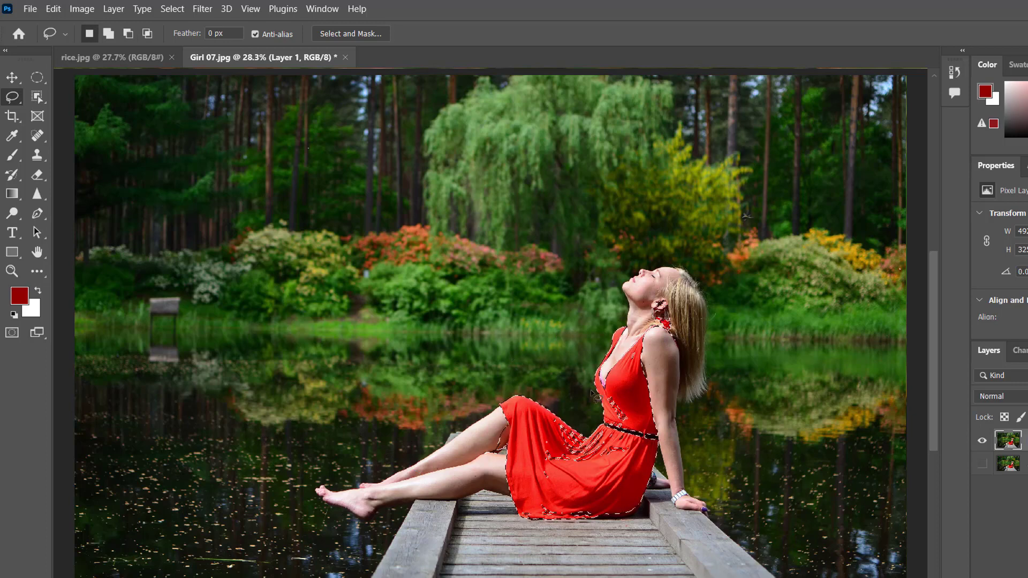
Step: Subtract the selected edge between the raised thigh and the skirt hem so the selection follows the dress
scroll(592, 395, "up", 5)
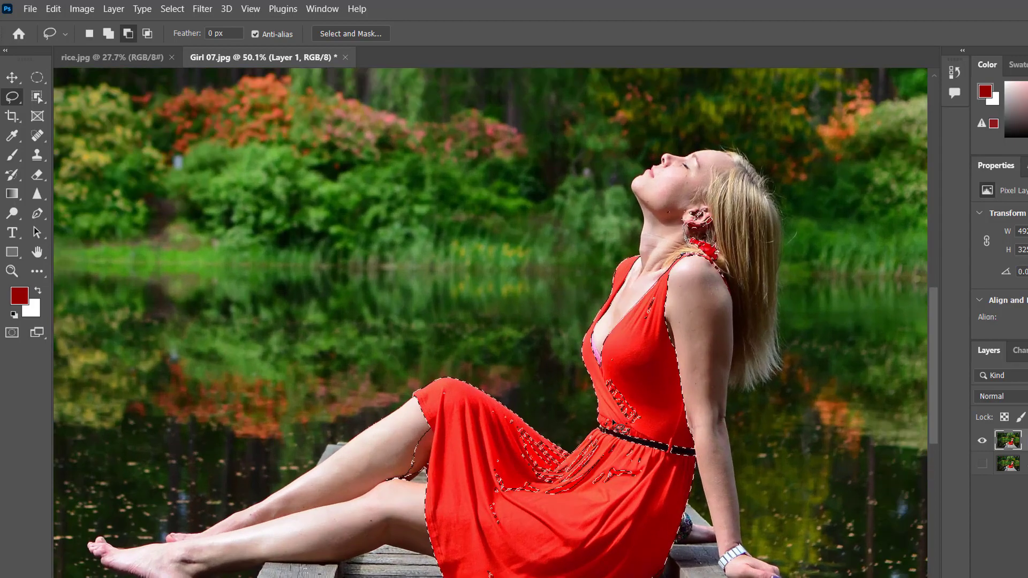
scroll(614, 423, "up", 1)
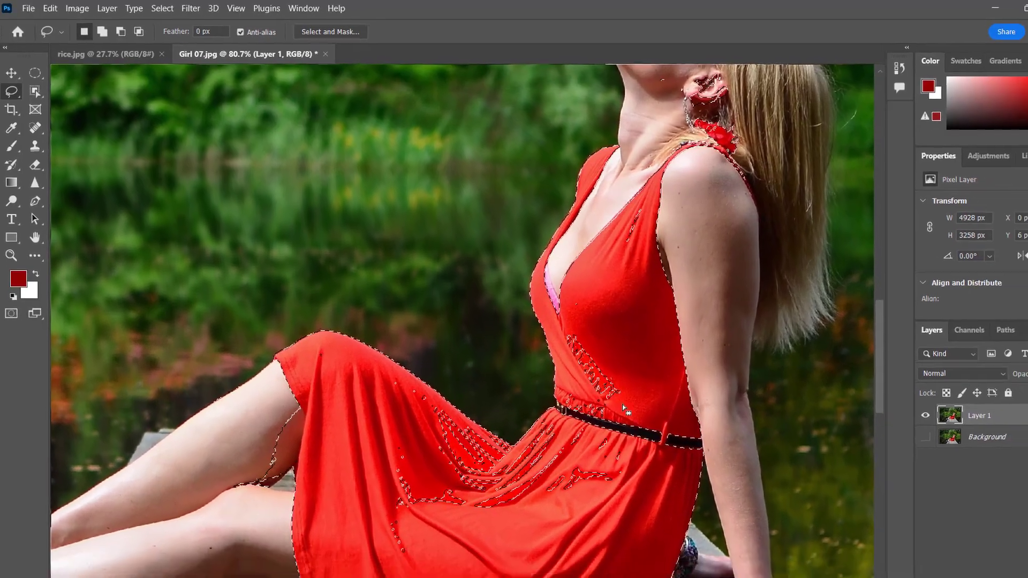
left_click_drag(659, 429, 622, 358)
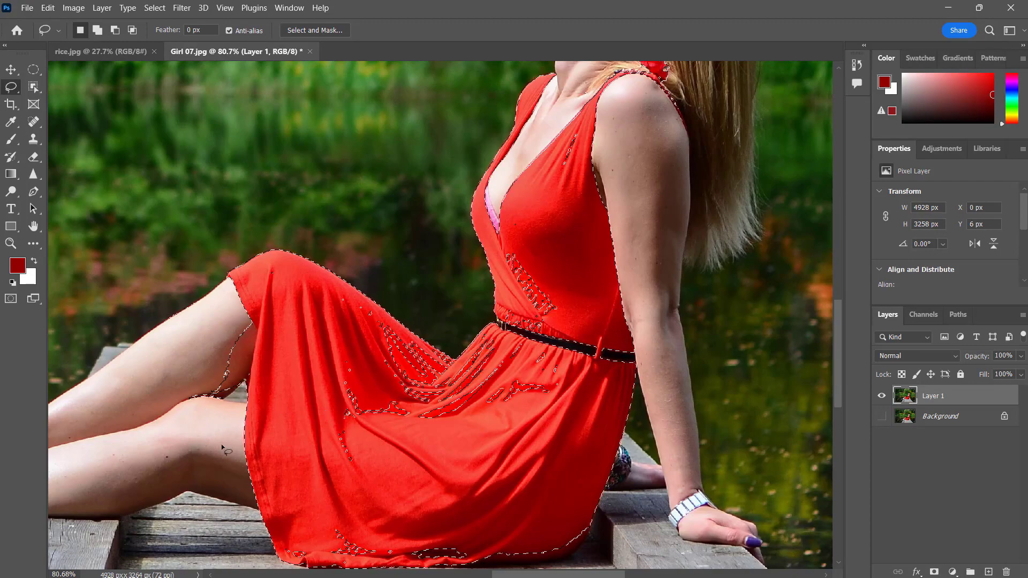
key("alt")
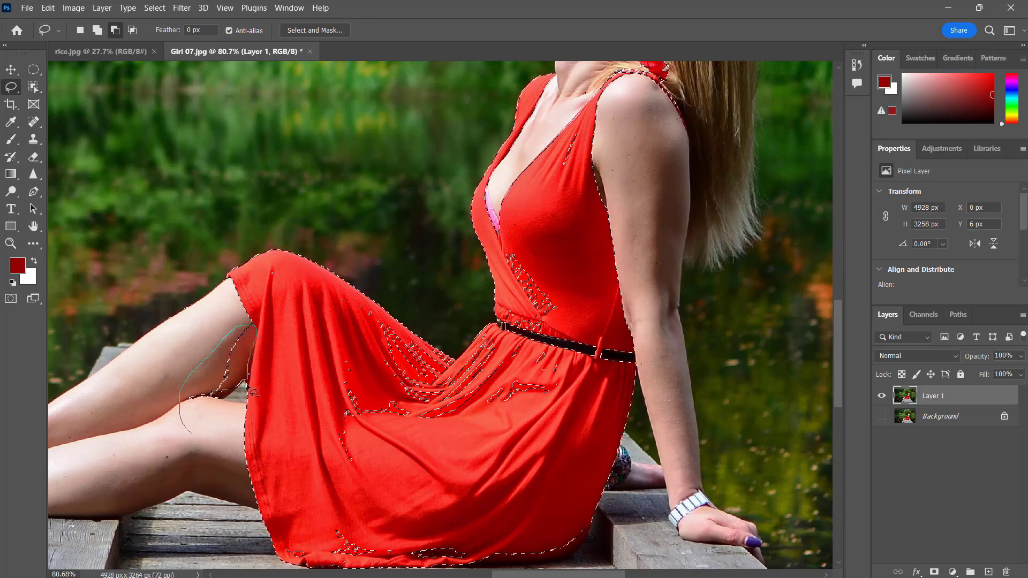
left_click_drag(200, 418, 193, 434)
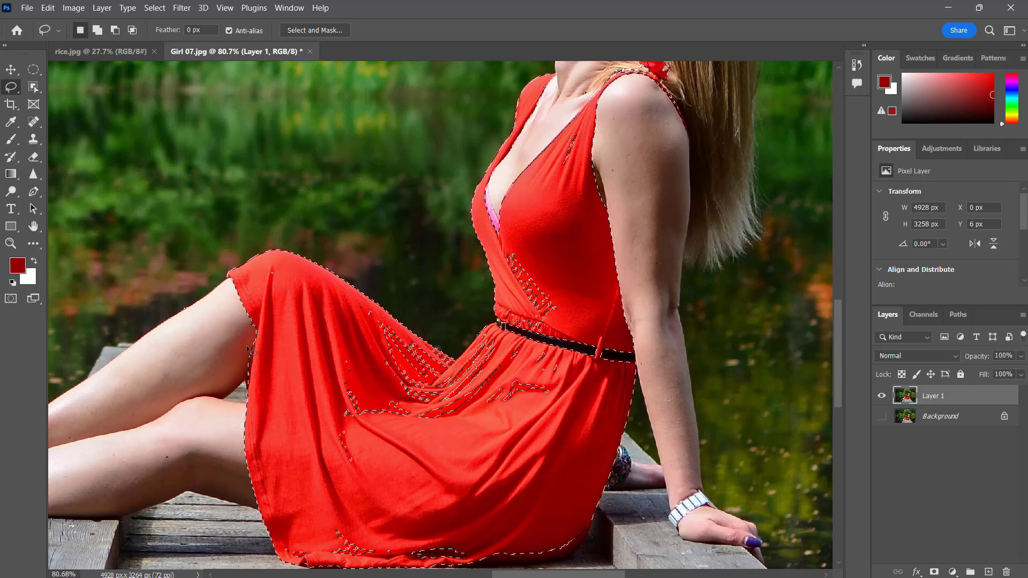
key("alt")
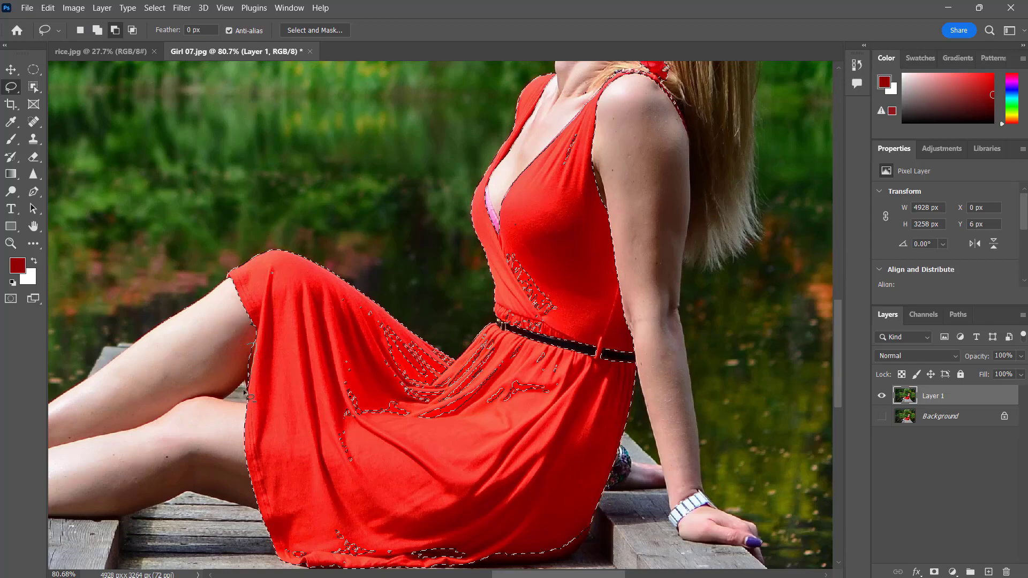
left_click_drag(249, 349, 252, 344)
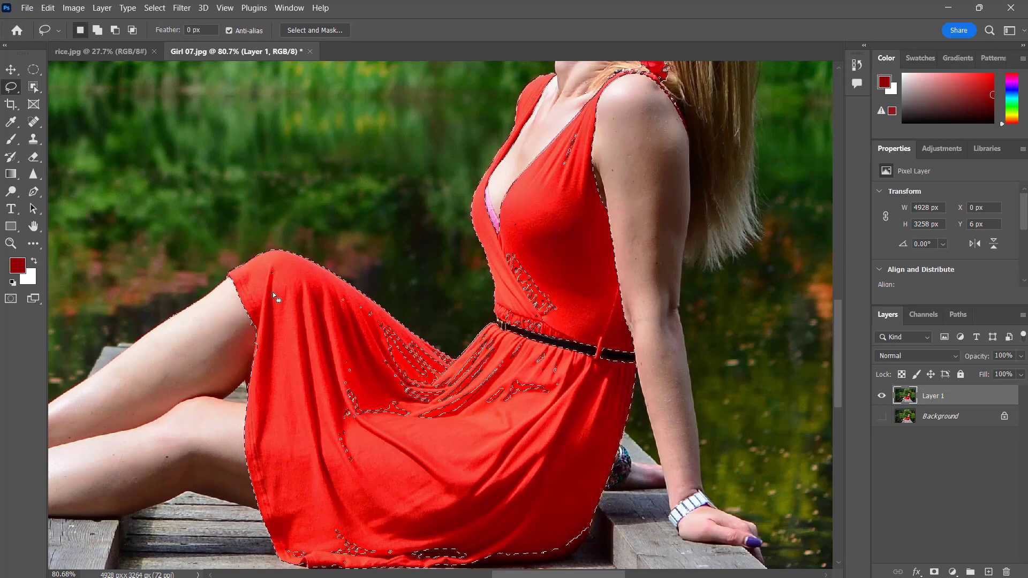
Step: Add the unselected fold gaps in the upper skirt and the bodice wrap above the belt to the dress selection
key("shift")
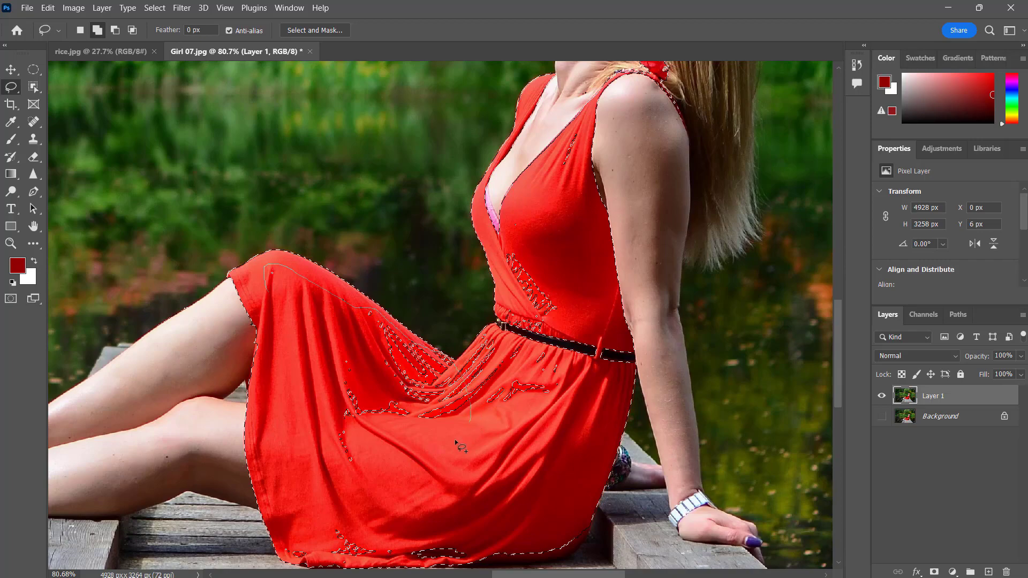
left_click_drag(302, 354, 268, 270)
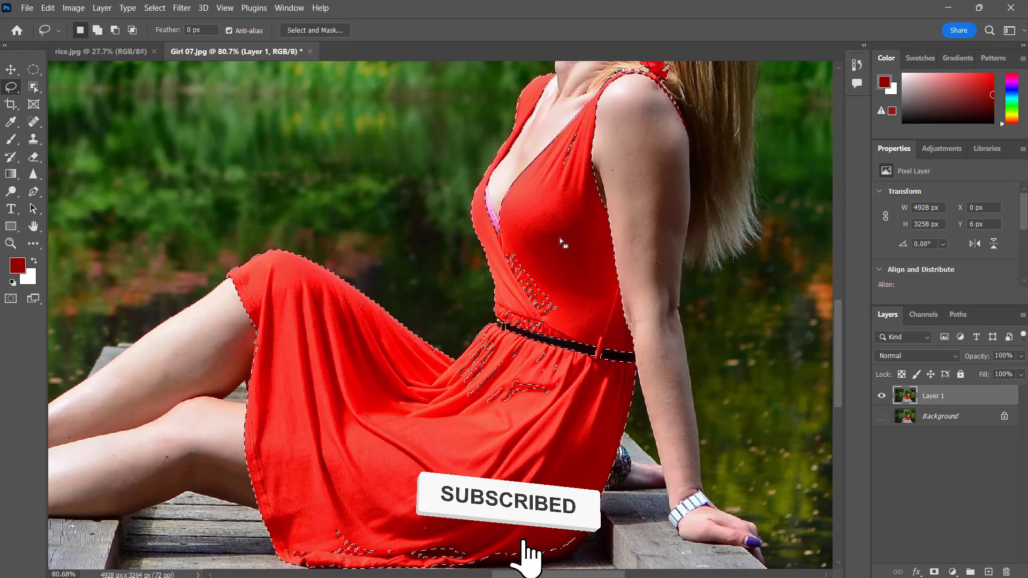
left_click_drag(561, 243, 447, 356)
scroll(446, 356, "up", 1)
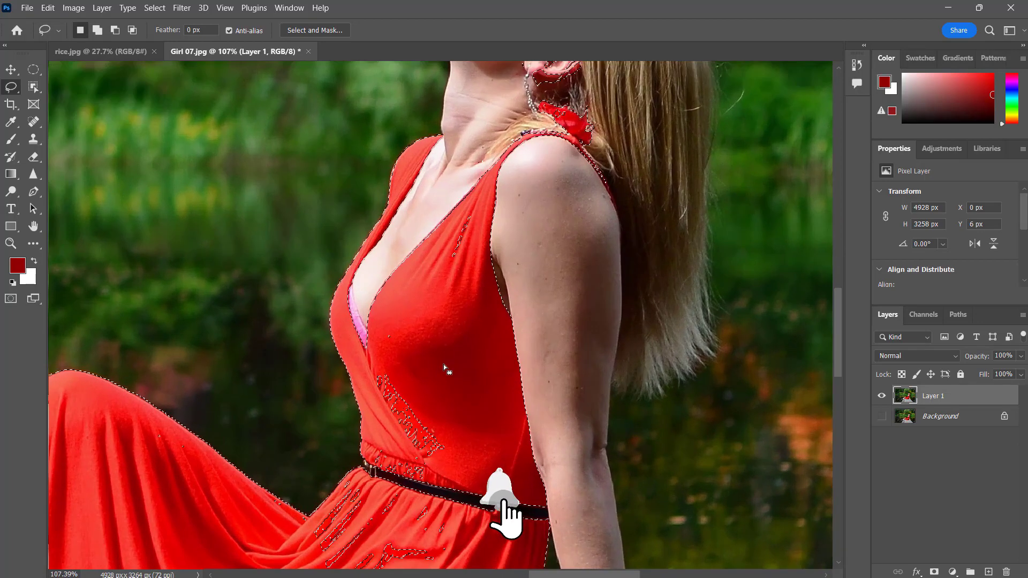
scroll(446, 364, "up", 1)
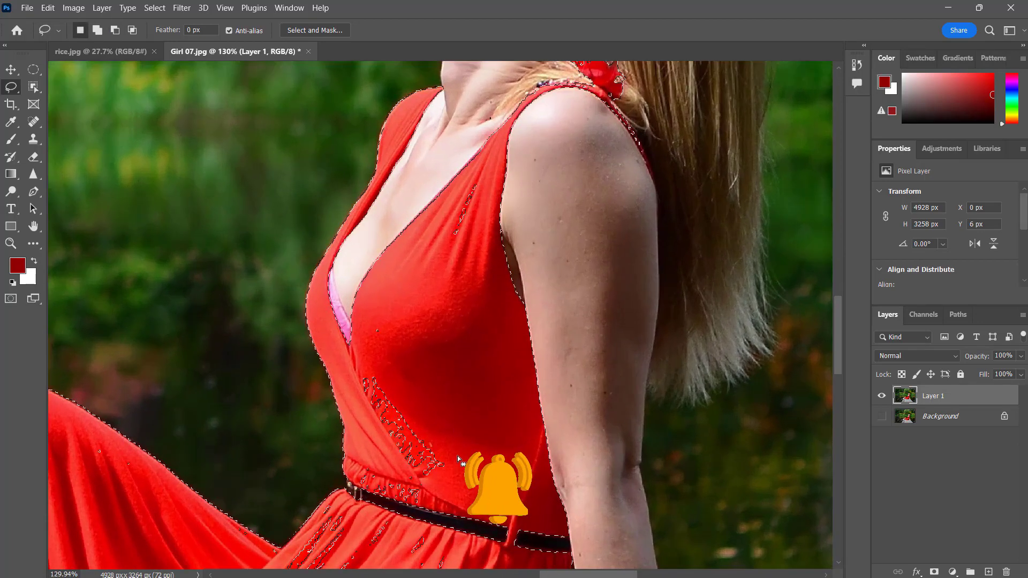
key("shift")
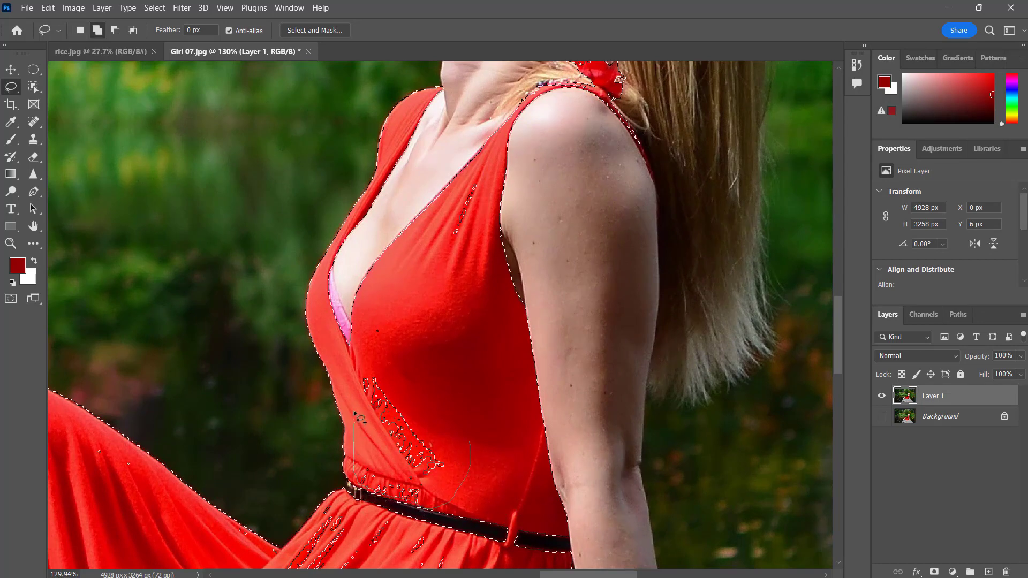
left_click_drag(463, 439, 455, 431)
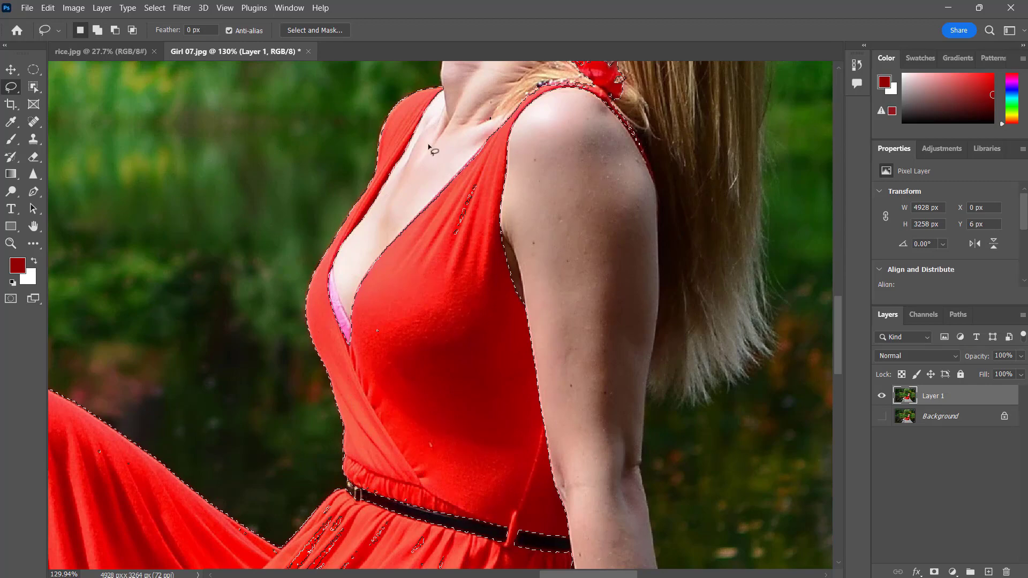
Step: Add the unselected fold gaps below the shoulder strap and the small spots on the bodice to the dress selection
key("shift")
left_click_drag(432, 247, 434, 245)
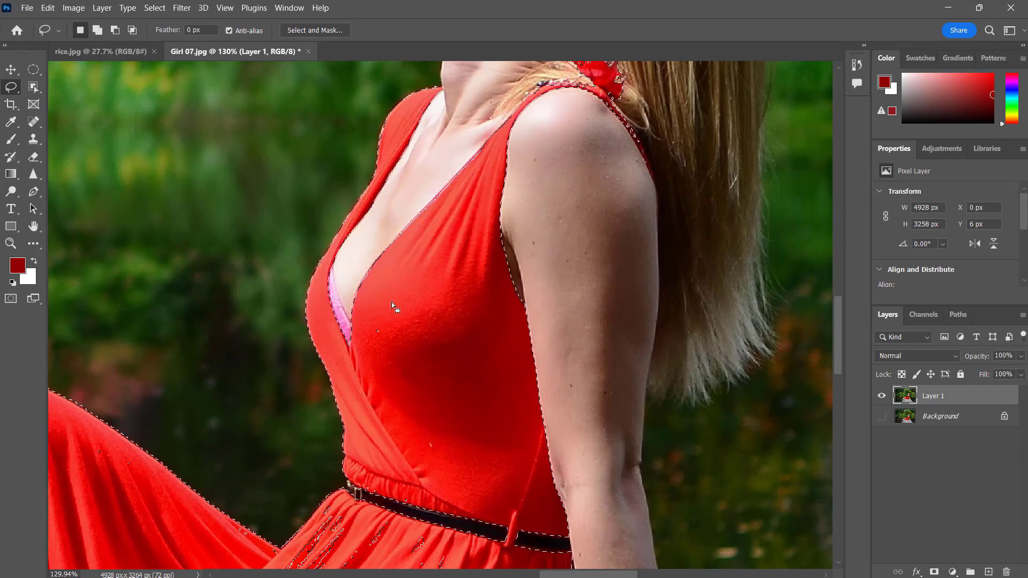
left_click_drag(371, 317, 374, 320)
Step: Add the unselected fold gaps in the skirt just below the belt, including the small gap near the buckle, to the selection
key("space")
left_click_drag(465, 489, 488, 243)
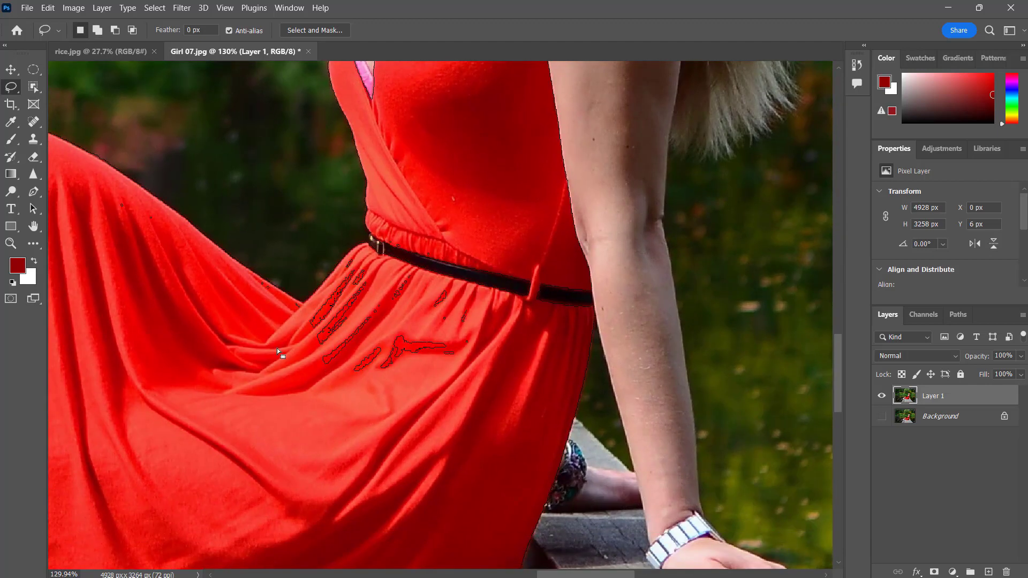
key("shift")
left_click_drag(239, 317, 241, 277)
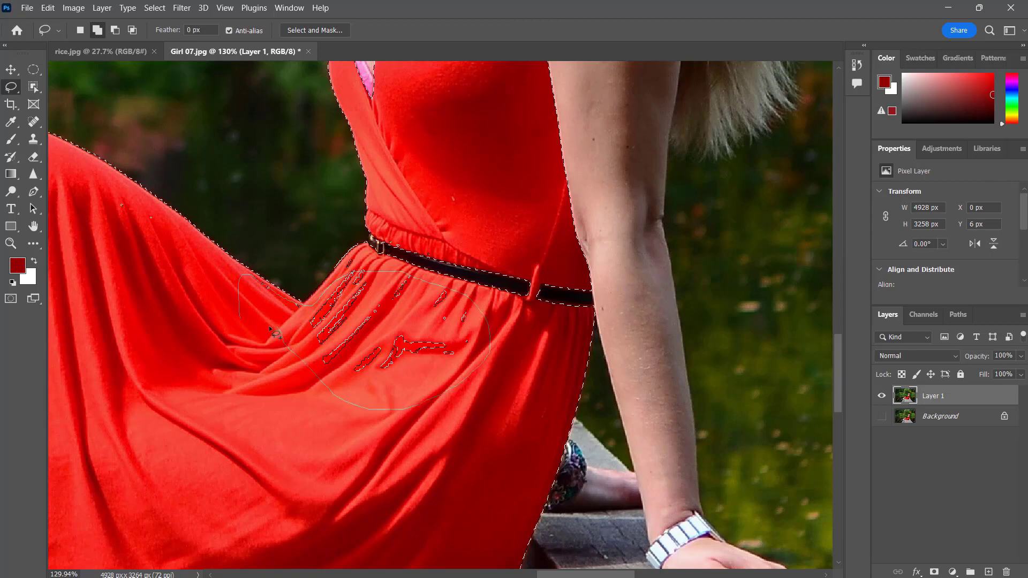
left_click_drag(275, 333, 270, 328)
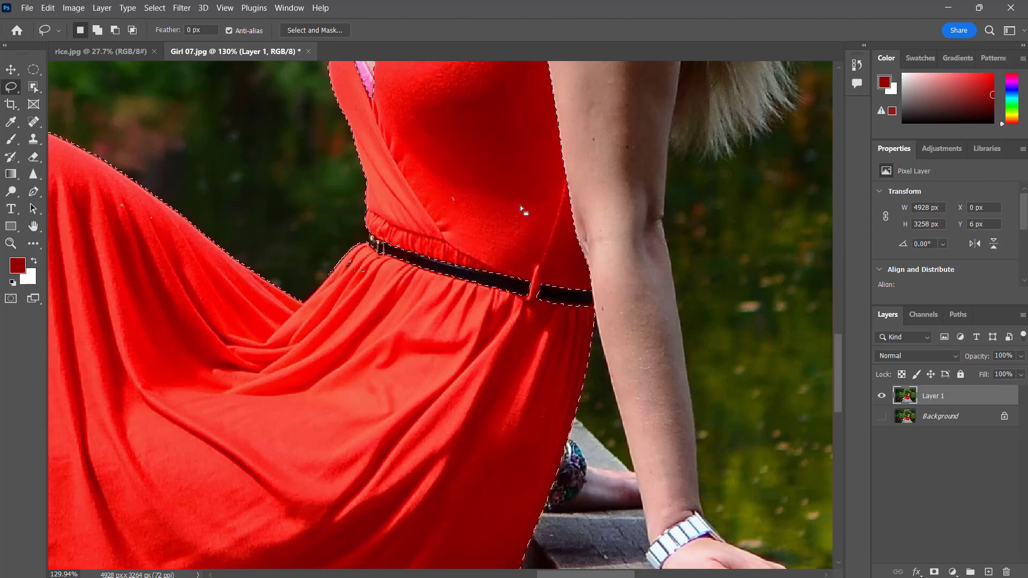
left_click_drag(507, 176, 436, 454)
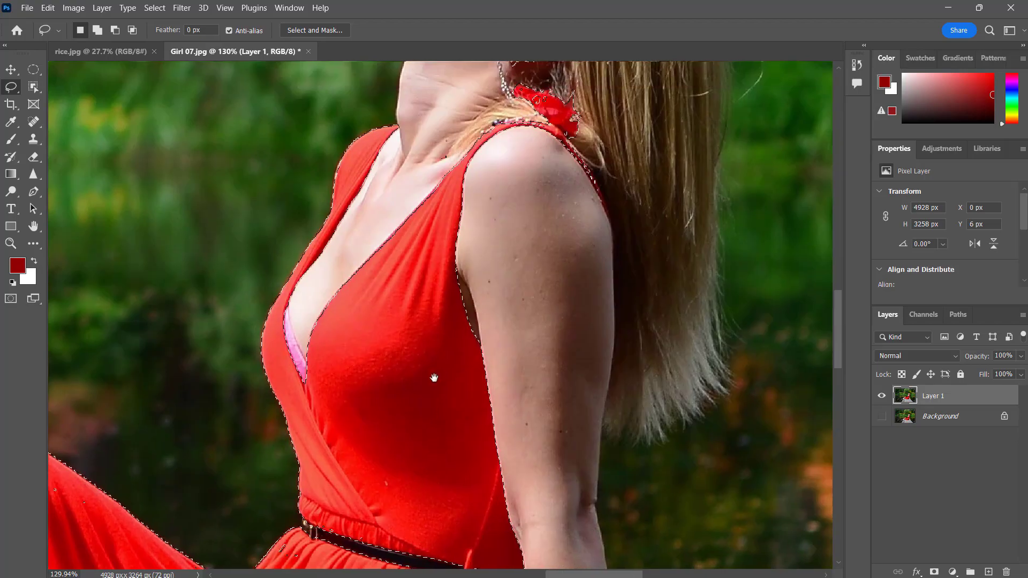
scroll(422, 397, "down", 5)
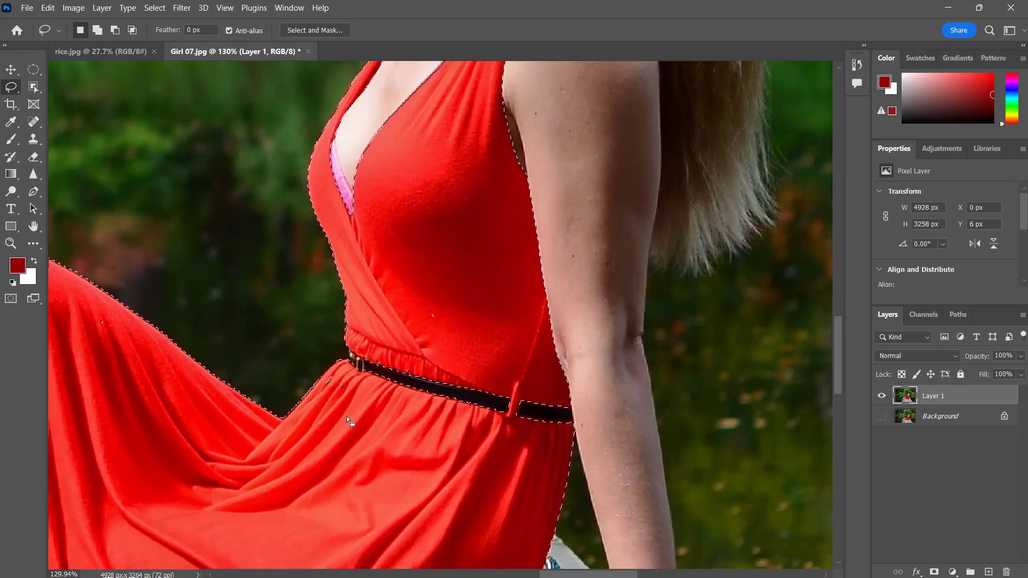
key("shift")
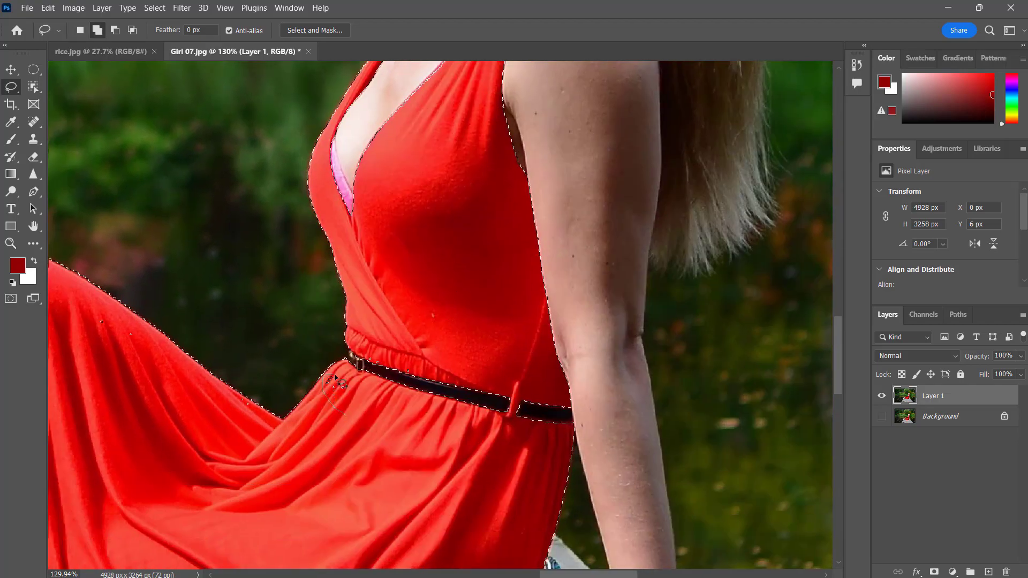
left_click_drag(346, 421, 343, 415)
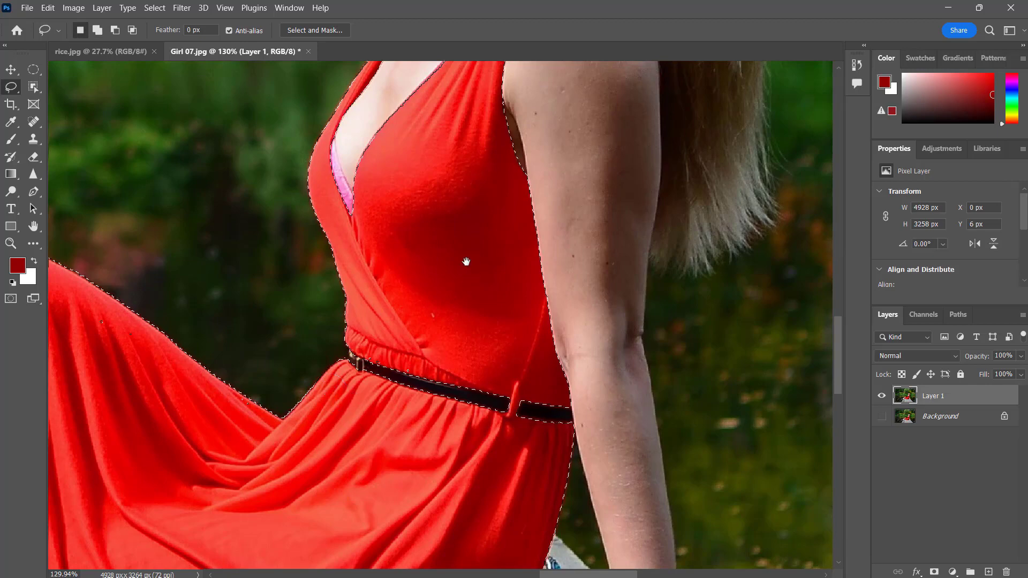
Step: Subtract the stray selected spots on the woman's jaw and around her ear with a freehand lasso loop
left_click_drag(466, 260, 347, 557)
left_click_drag(443, 384, 357, 508)
key("alt")
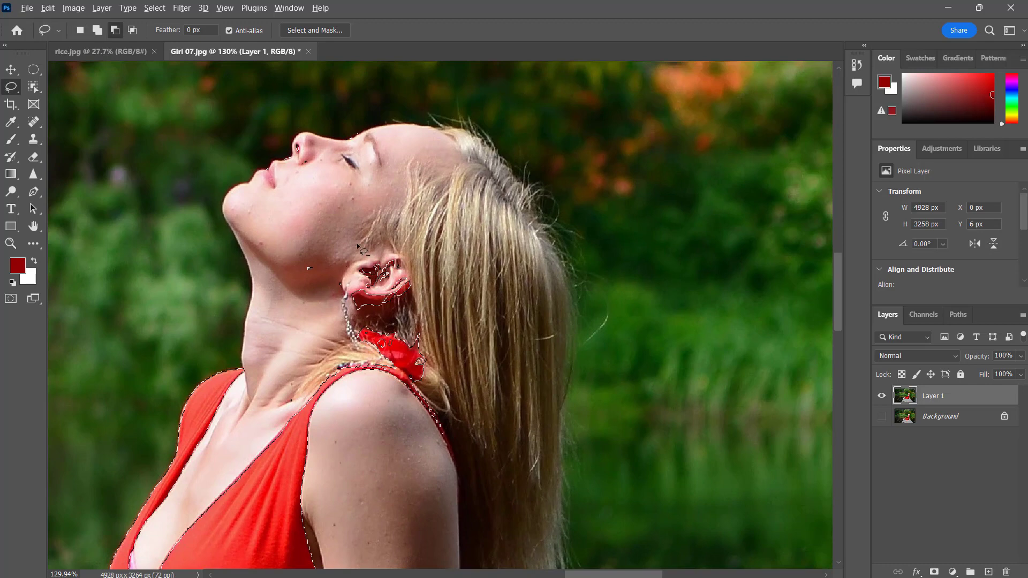
left_click_drag(304, 218, 264, 242)
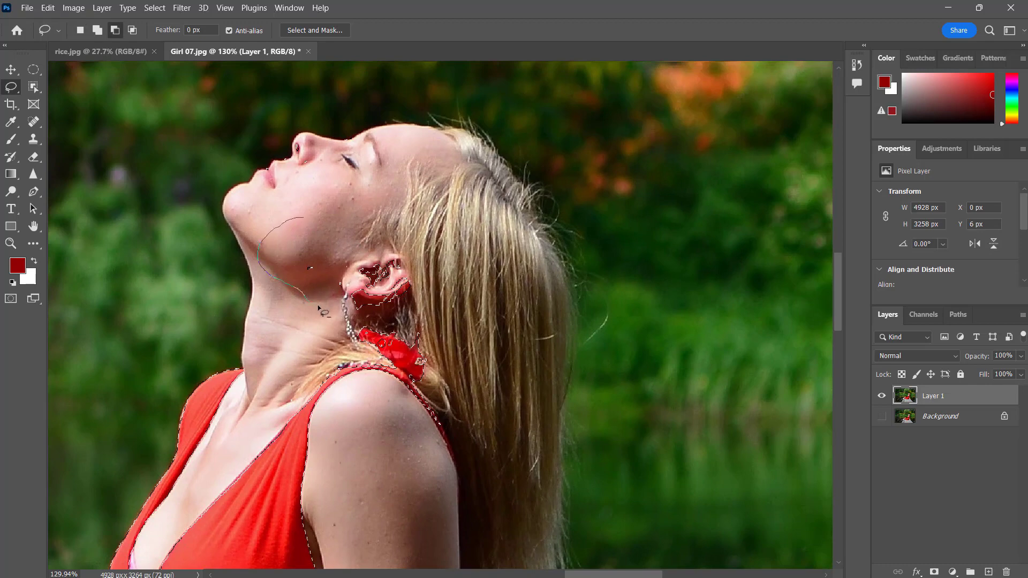
left_click_drag(326, 220, 300, 219)
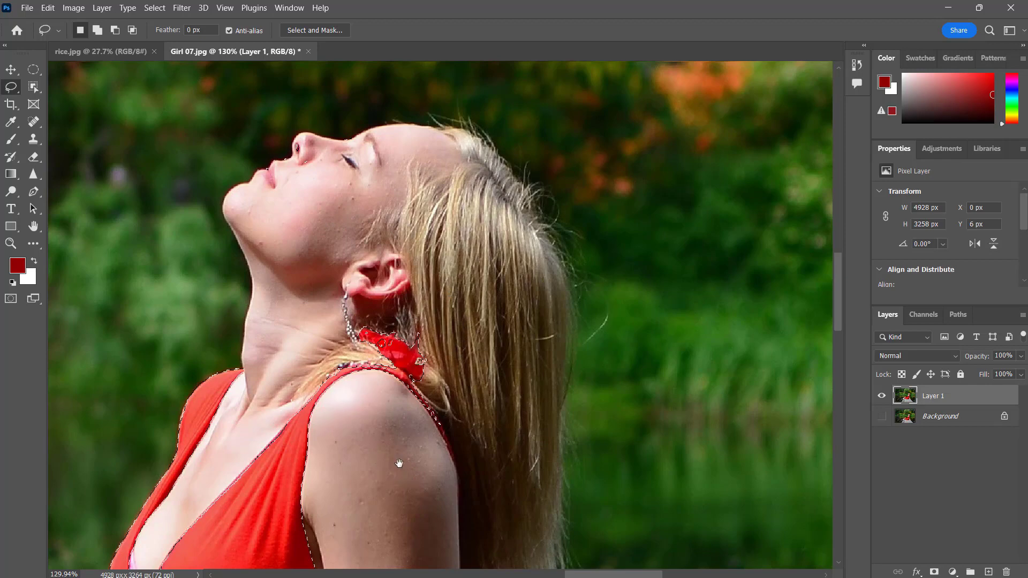
Step: Add the unselected edges of the dress strap over the shoulder and down behind the arm to the selection
scroll(397, 463, "up", 2)
scroll(358, 374, "up", 2)
scroll(356, 369, "up", 2)
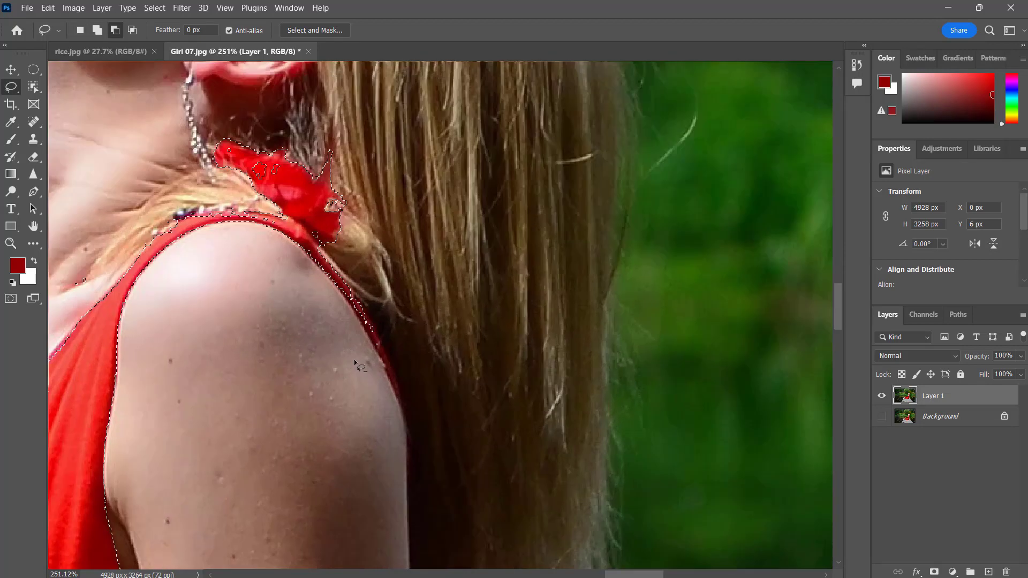
scroll(292, 217, "up", 2)
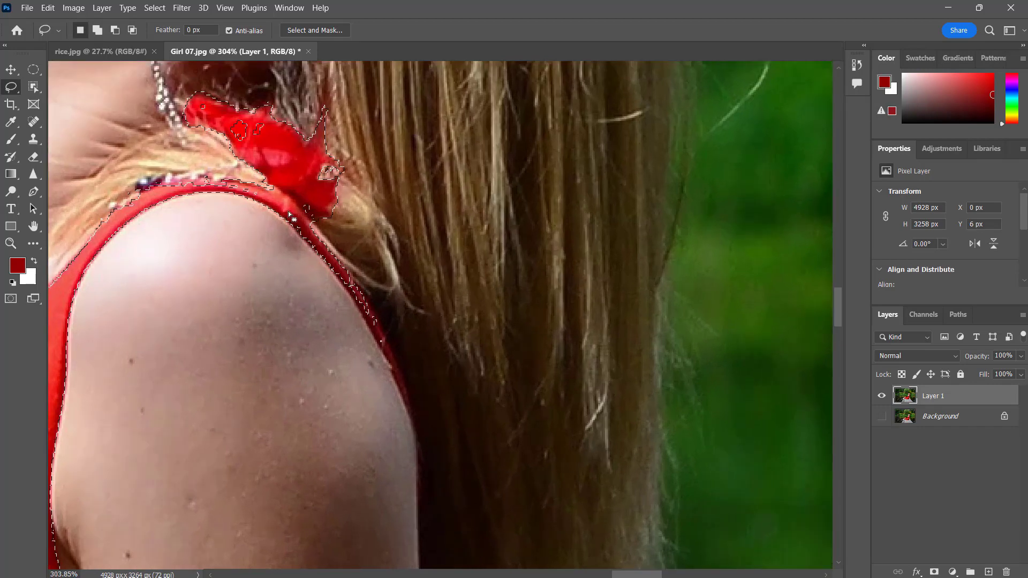
key("shift")
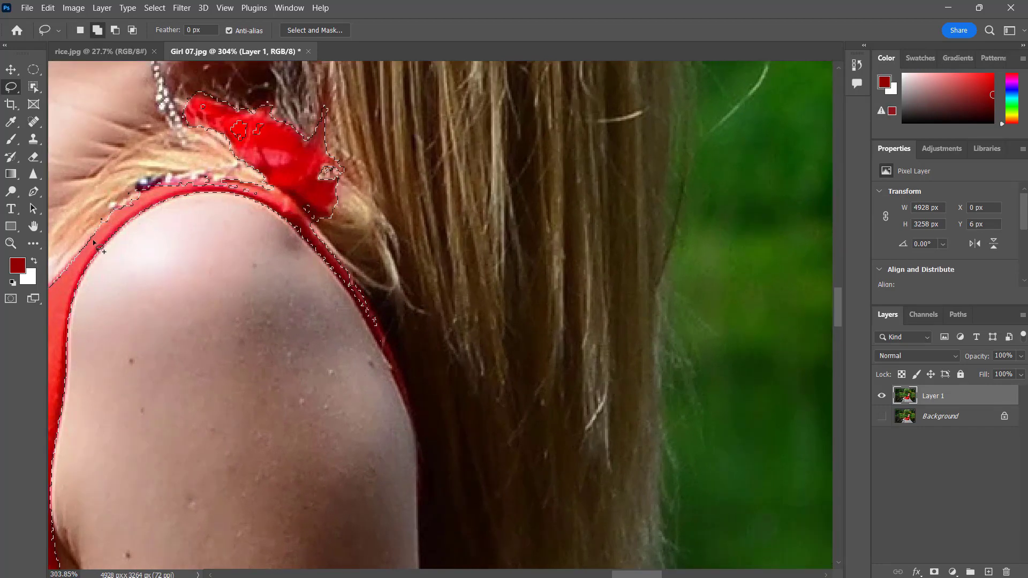
left_click_drag(95, 239, 103, 230)
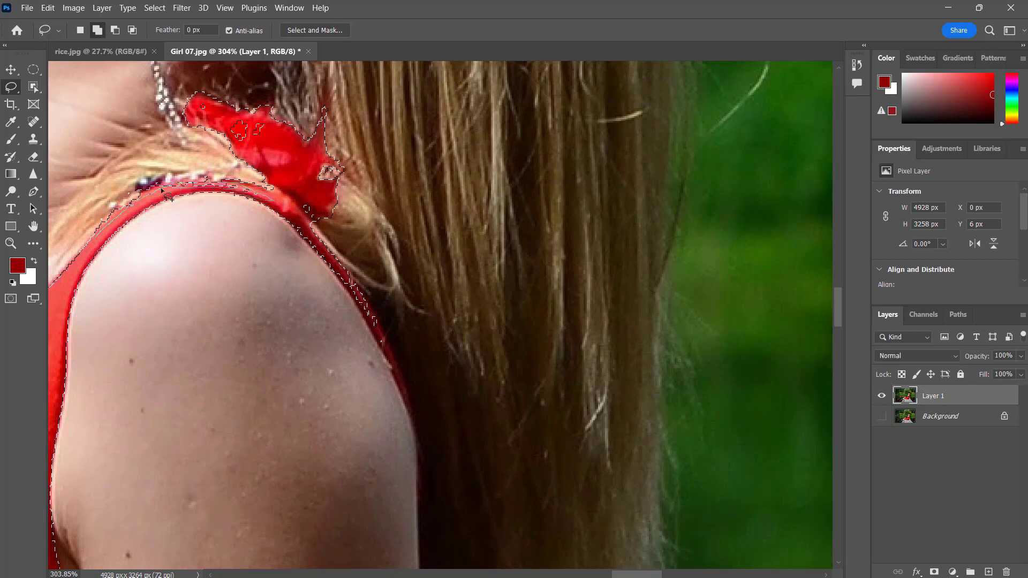
mouse_move(128, 216)
left_mouse_down()
mouse_move(198, 185)
mouse_move(308, 227)
left_mouse_up()
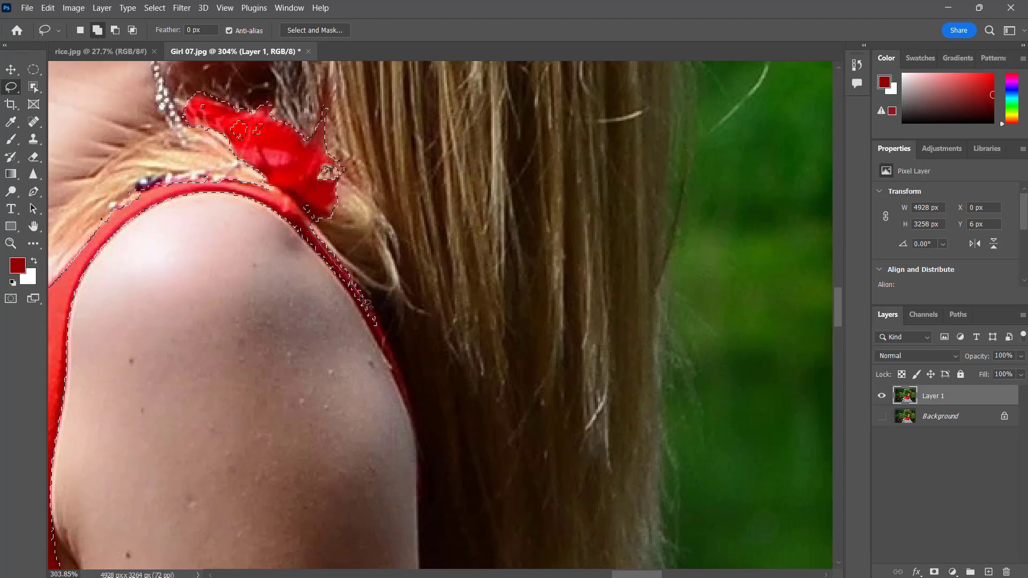
left_click_drag(393, 356, 404, 385)
left_click_drag(309, 227, 310, 230)
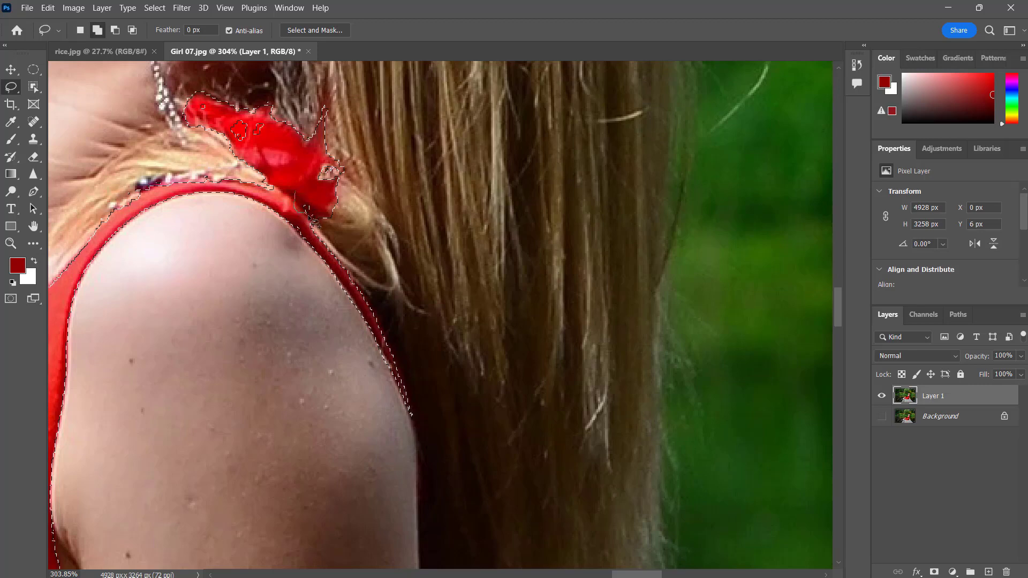
left_click_drag(297, 191, 299, 193)
Step: Add the shadowed lower edge of the skirt and the speckled gaps along the hem resting on the planks to the selection
key("space")
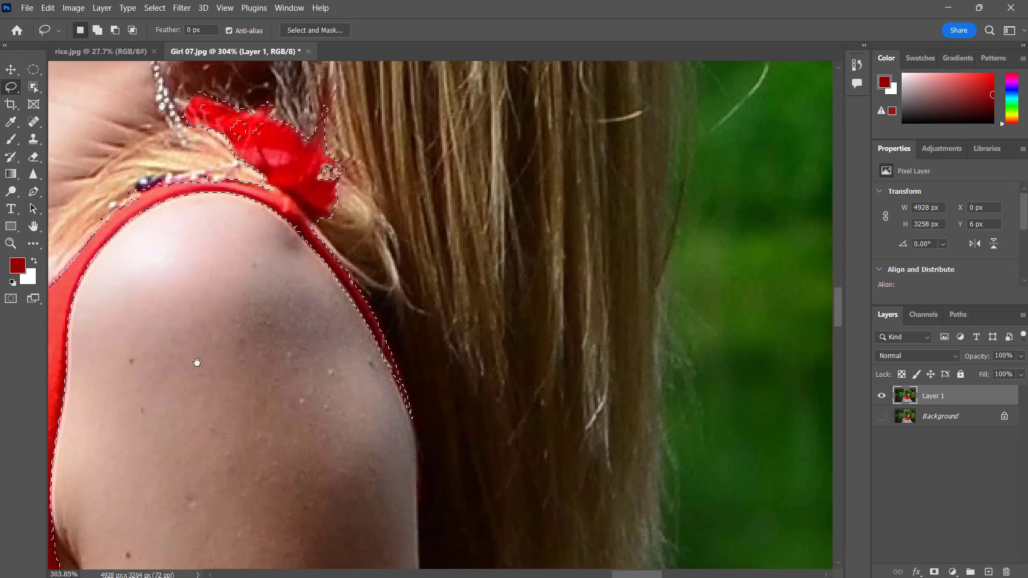
mouse_move(198, 362)
left_mouse_down()
mouse_move(287, 313)
mouse_move(392, 218)
left_mouse_up()
key("space")
left_click_drag(334, 452, 414, 162)
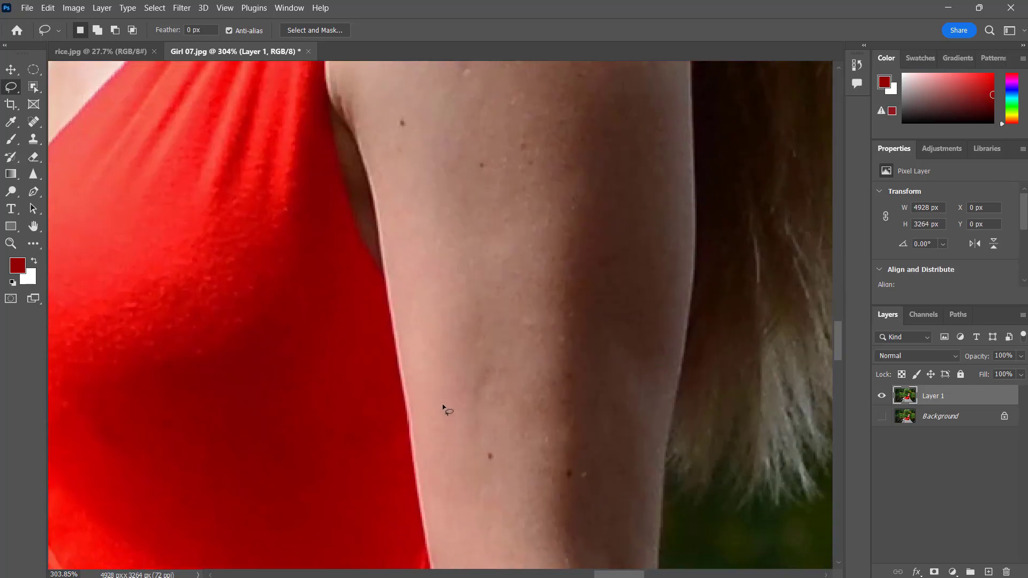
scroll(435, 391, "down", 3)
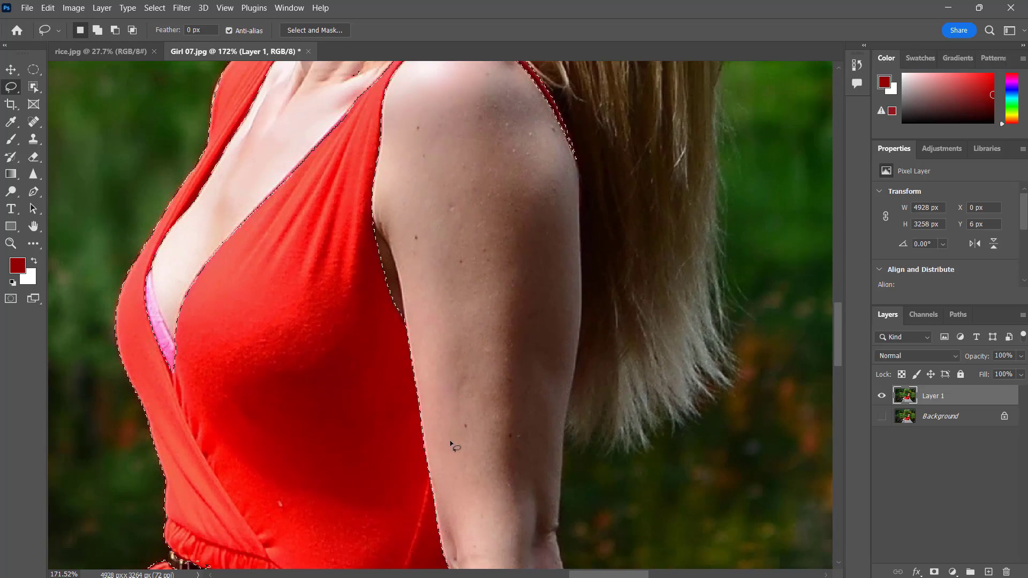
key("space")
left_click_drag(452, 452, 447, 245)
left_click_drag(395, 429, 390, 266)
left_click_drag(383, 397, 417, 173)
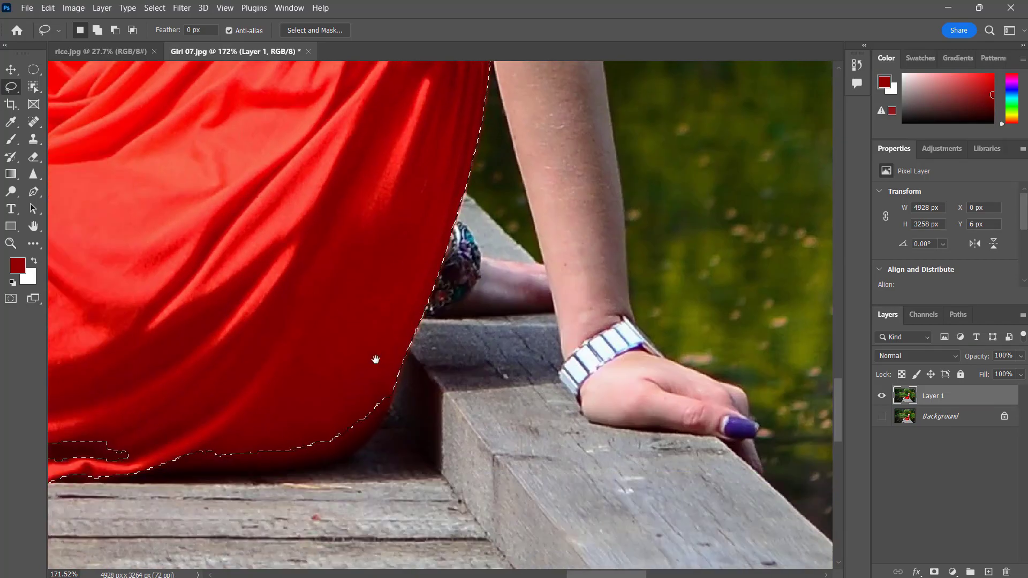
left_click_drag(374, 361, 561, 238)
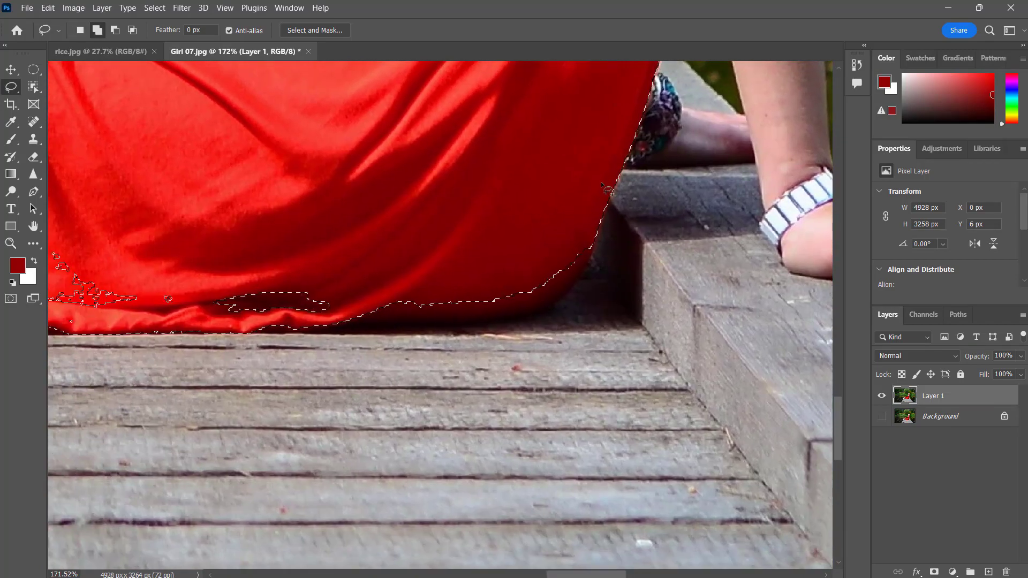
left_click_drag(602, 179, 601, 209)
mouse_move(589, 248)
left_mouse_down()
mouse_move(553, 301)
mouse_move(522, 317)
left_mouse_up()
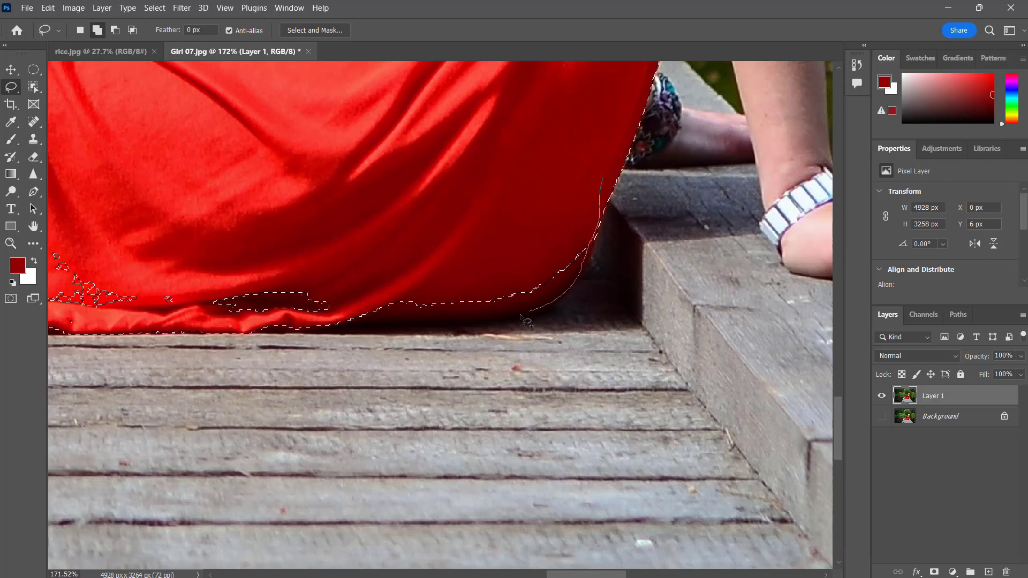
left_click_drag(427, 327, 272, 333)
mouse_move(249, 233)
left_mouse_down()
mouse_move(419, 194)
mouse_move(609, 181)
left_mouse_up()
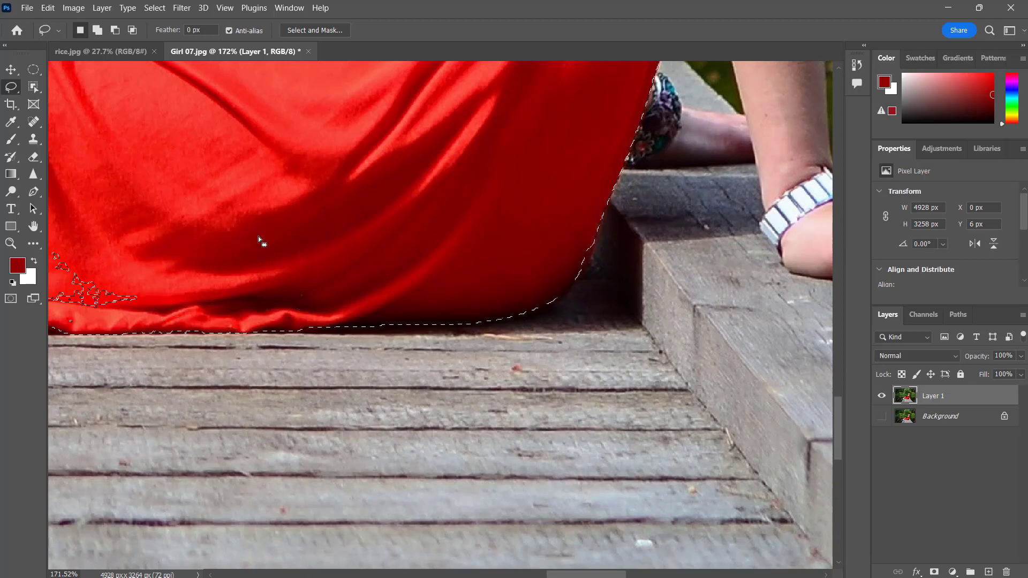
mouse_move(367, 241)
left_mouse_down()
mouse_move(517, 246)
mouse_move(611, 225)
mouse_move(550, 275)
left_mouse_up()
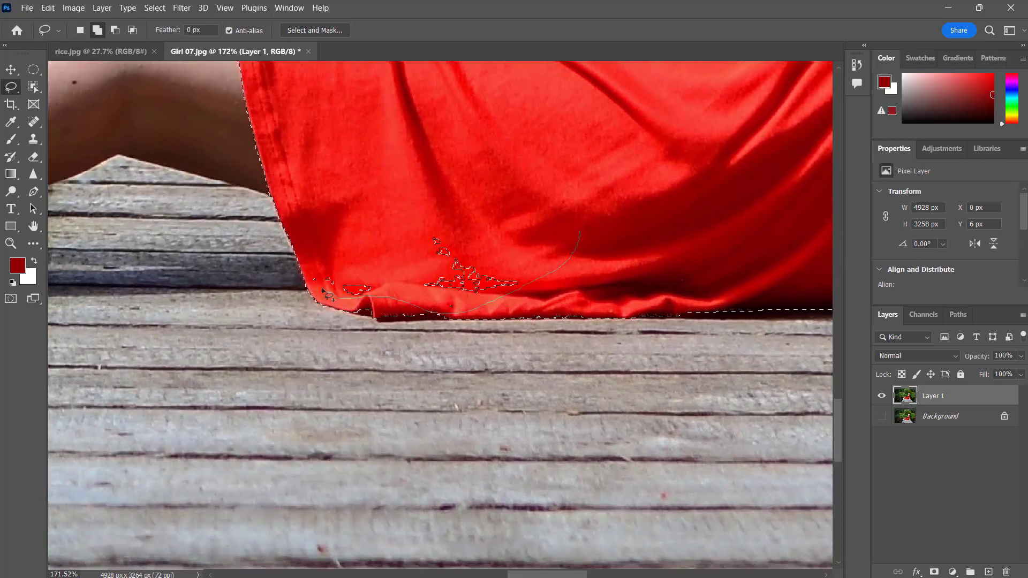
mouse_move(505, 223)
left_mouse_down()
mouse_move(573, 248)
mouse_move(594, 234)
left_mouse_up()
Step: Subtract the stray selected edge along the top of the raised leg and the skin beside the skirt hem
left_click_drag(461, 148, 537, 371)
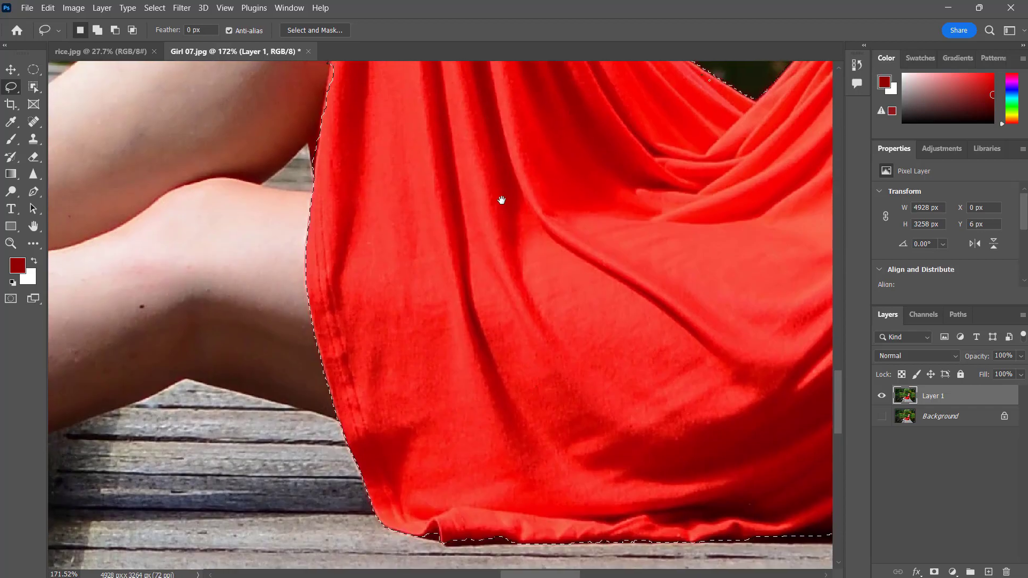
left_click_drag(500, 201, 498, 358)
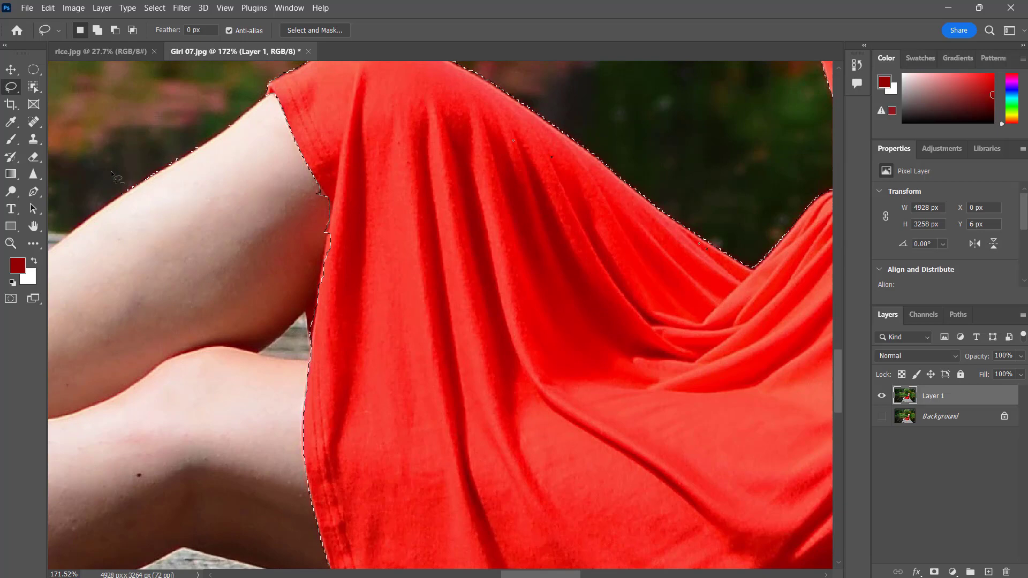
key("alt")
mouse_move(101, 151)
left_mouse_down()
mouse_move(244, 91)
mouse_move(258, 113)
mouse_move(159, 221)
mouse_move(101, 153)
left_mouse_up()
key("alt")
left_click_drag(304, 178, 310, 185)
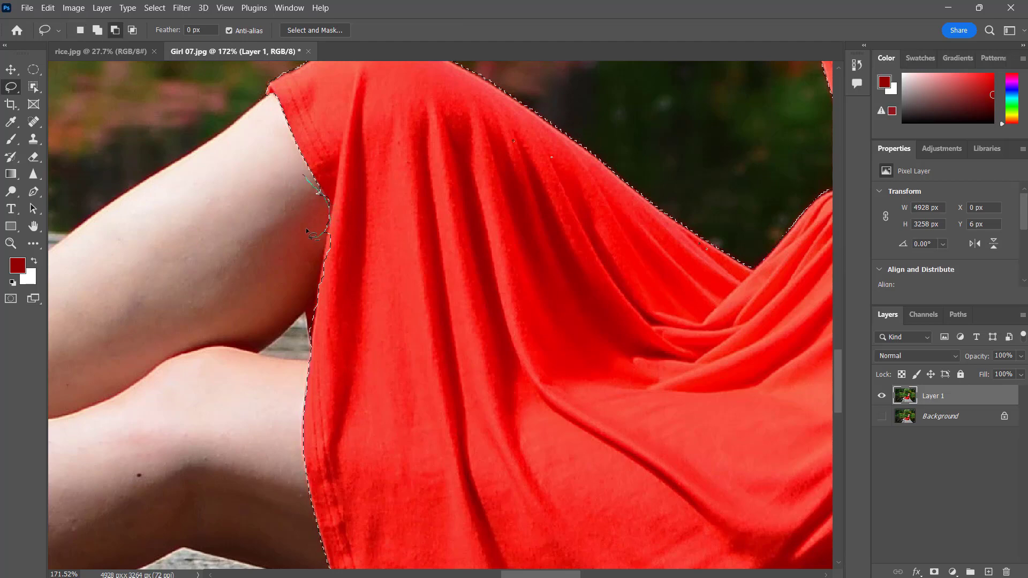
left_click_drag(308, 188, 311, 191)
Step: Add the unselected strip of skirt edge beneath the raised thigh to the dress selection
key("shift")
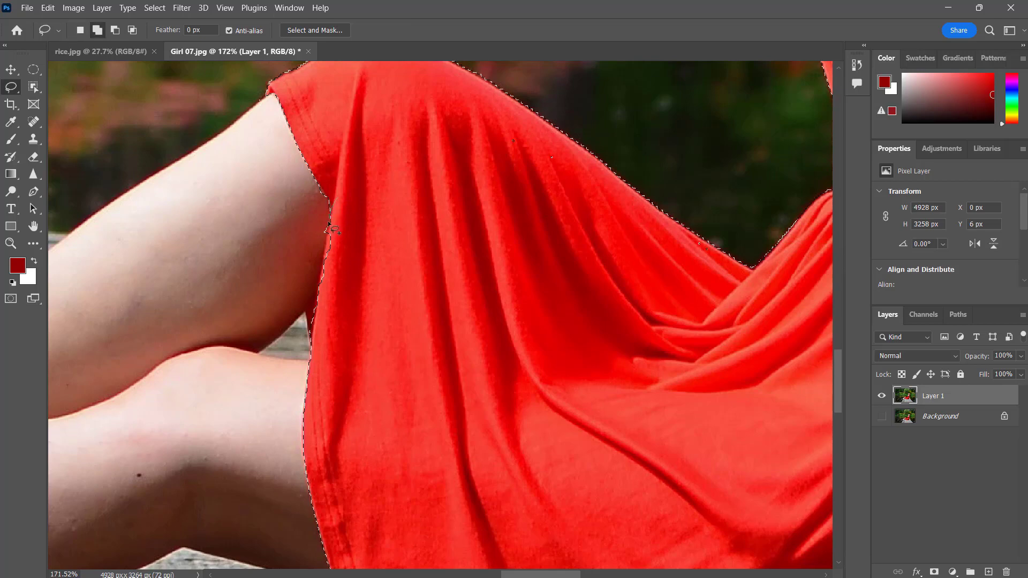
left_click_drag(328, 243, 323, 274)
mouse_move(354, 321)
left_mouse_down()
mouse_move(380, 213)
mouse_move(347, 205)
left_mouse_up()
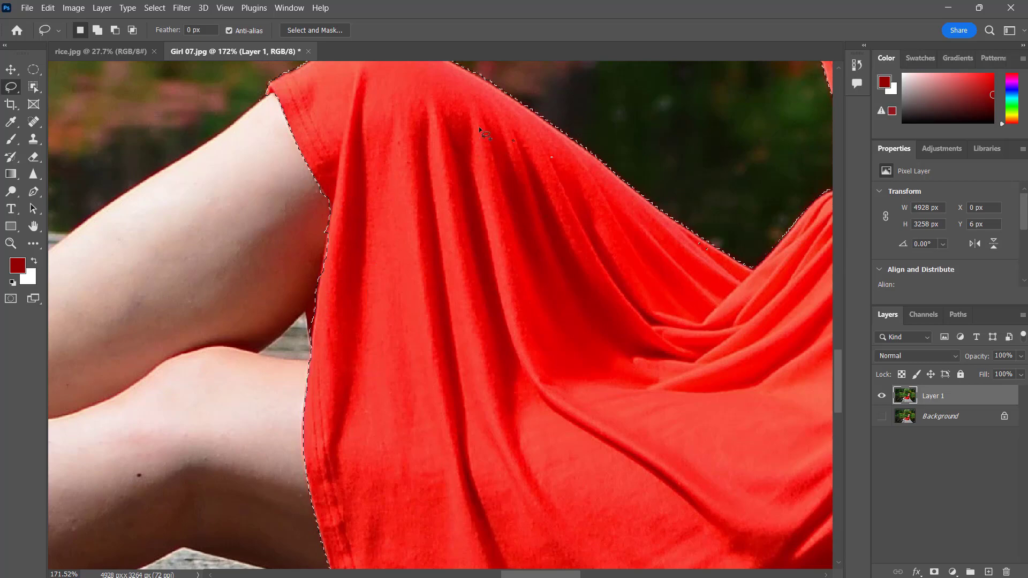
Step: Add the small unselected spots on the skirt over the raised thigh and touch up its upper edge toward the waist
key("shift")
mouse_move(480, 128)
left_mouse_down()
mouse_move(515, 139)
mouse_move(470, 127)
left_mouse_up()
left_click_drag(471, 167, 462, 313)
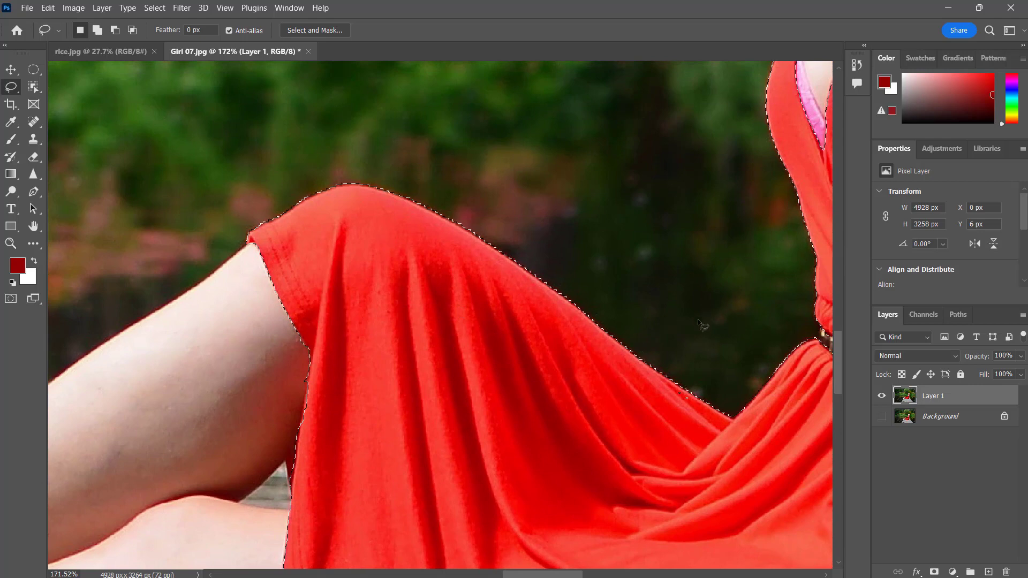
key("shift")
mouse_move(662, 387)
left_mouse_down()
mouse_move(695, 407)
mouse_move(658, 388)
left_mouse_up()
Step: Review the whole dress outline, and deselect it
scroll(509, 382, "down", 3)
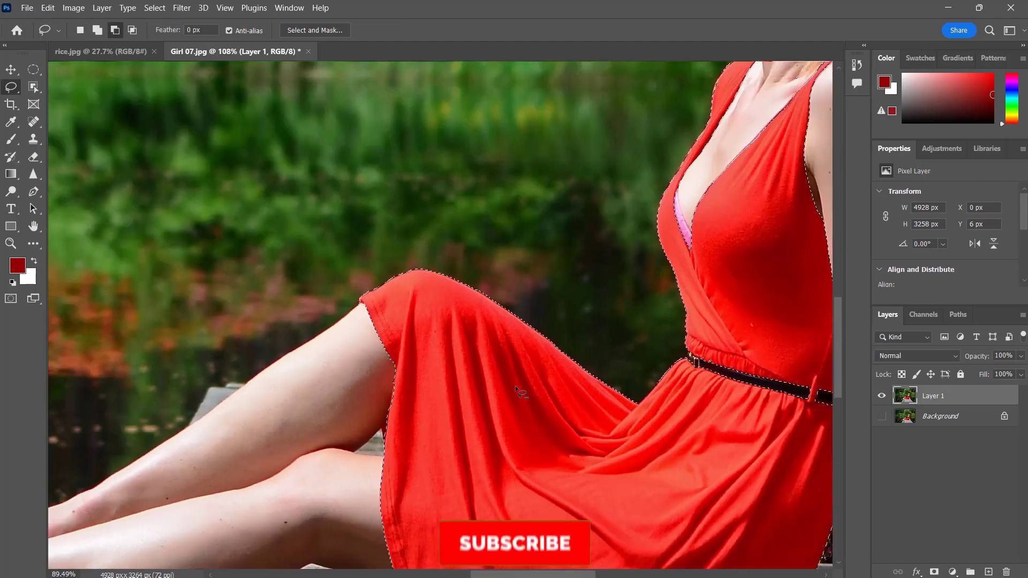
scroll(515, 386, "down", 3)
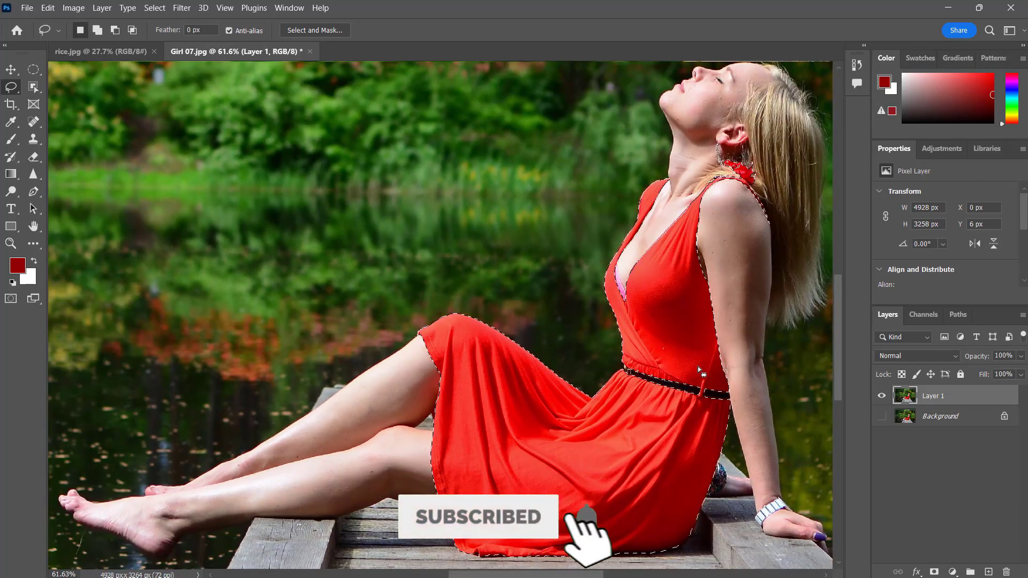
left_click_drag(698, 366, 574, 360)
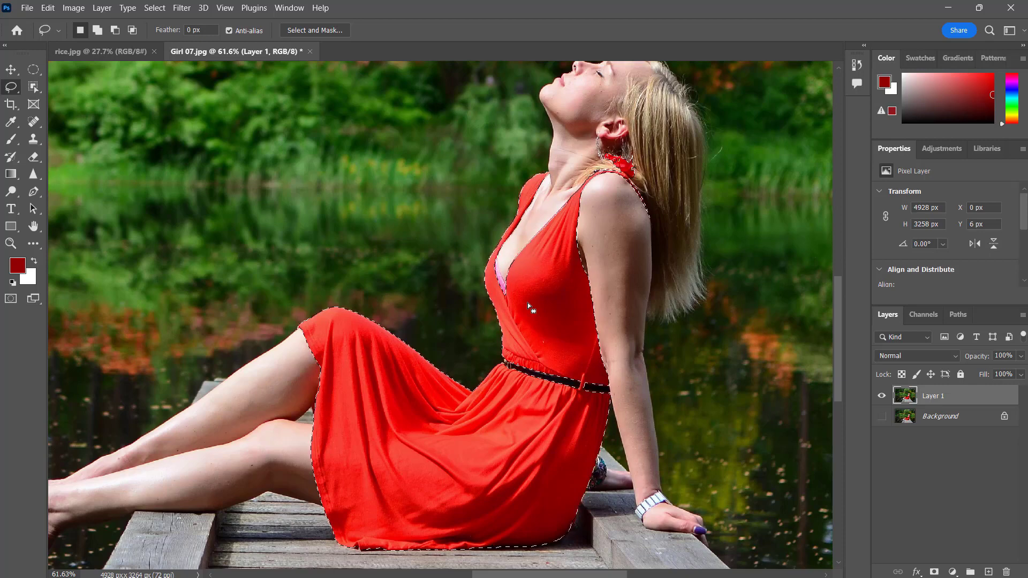
key("ctrl+d")
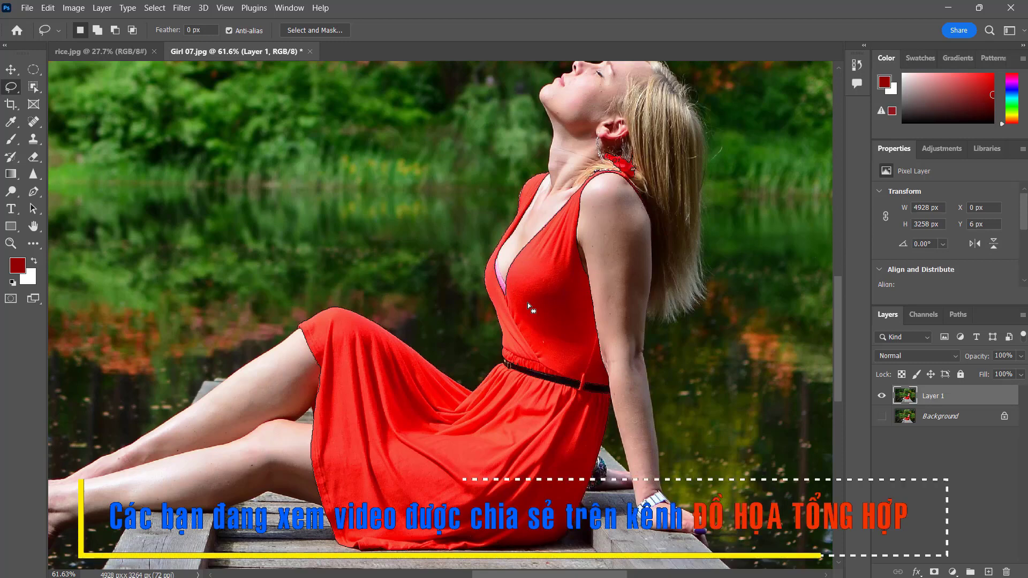
Step: Restore the dress selection, switching it off and on to compare the dress with and without its outline
key("ctrl+z")
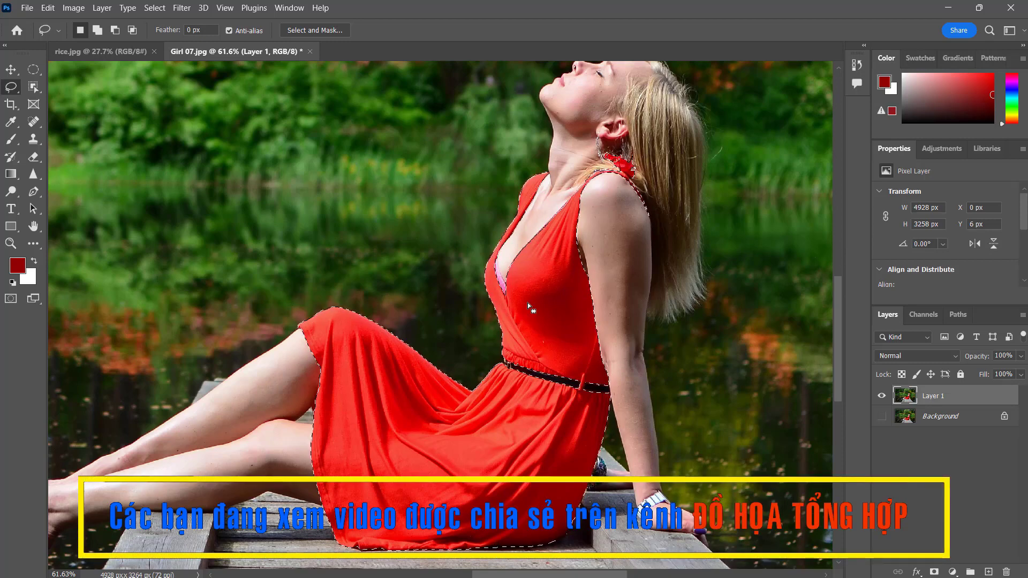
key("ctrl+d")
key("ctrl+z")
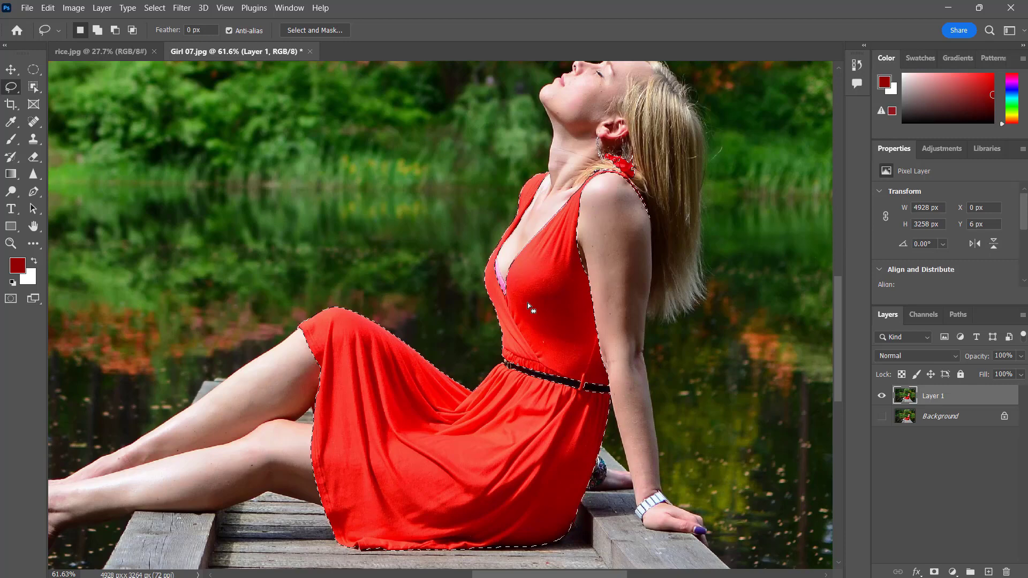
key("ctrl+d")
key("ctrl+z")
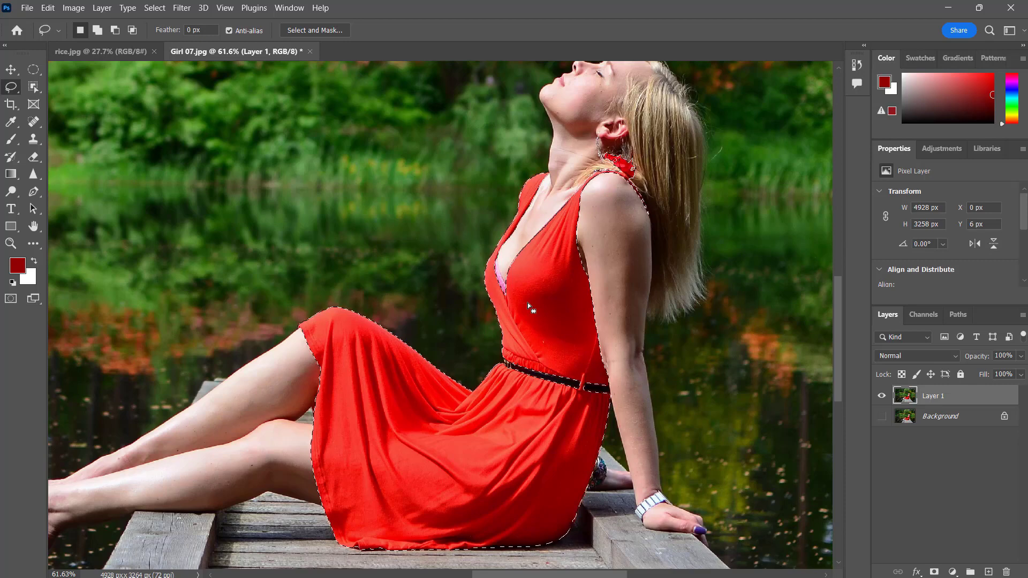
key("ctrl+d")
key("ctrl+z")
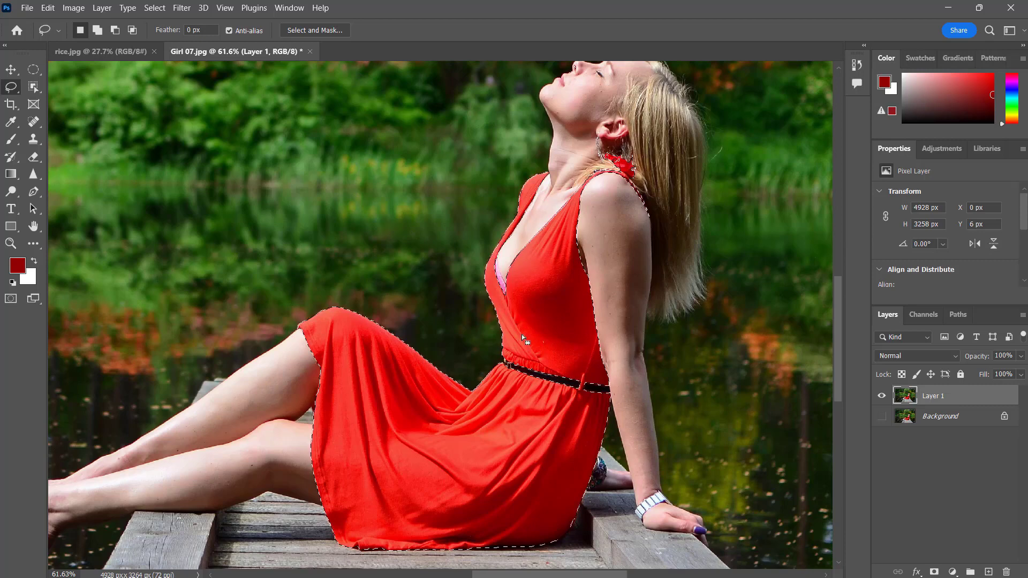
Step: Save the dress selection as a new channel named "dress"
right_click(540, 312)
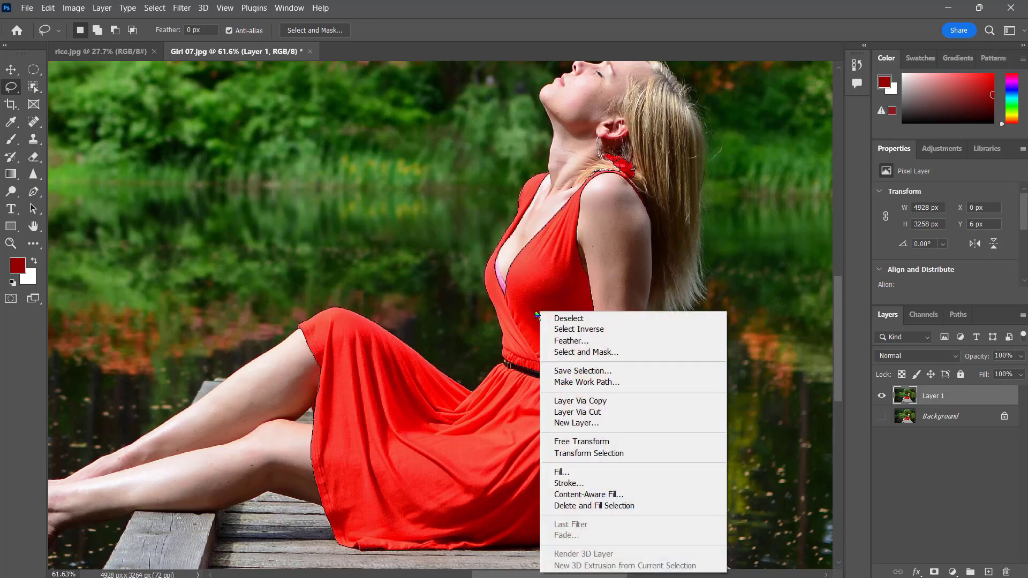
left_click(584, 376)
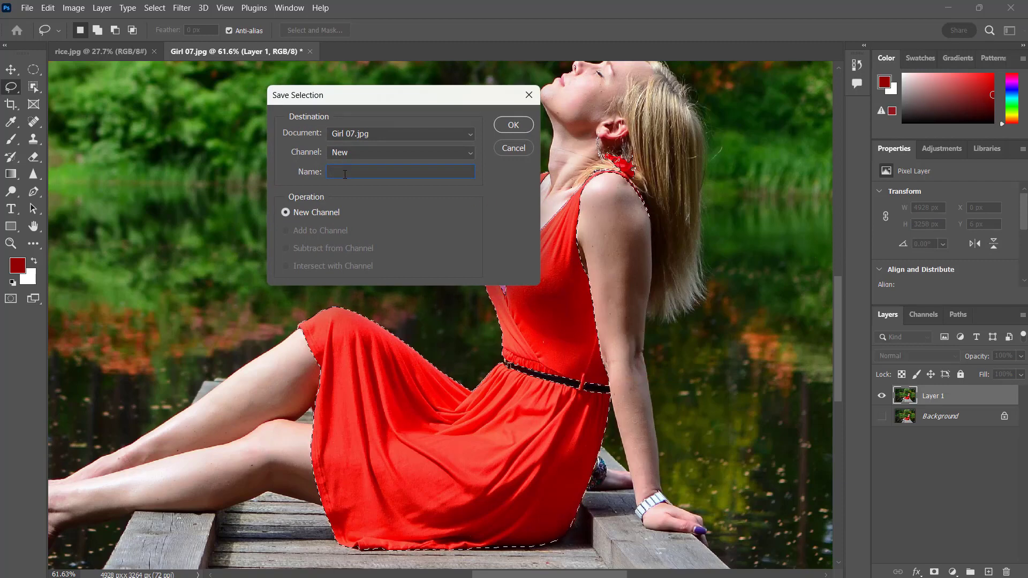
type("dre")
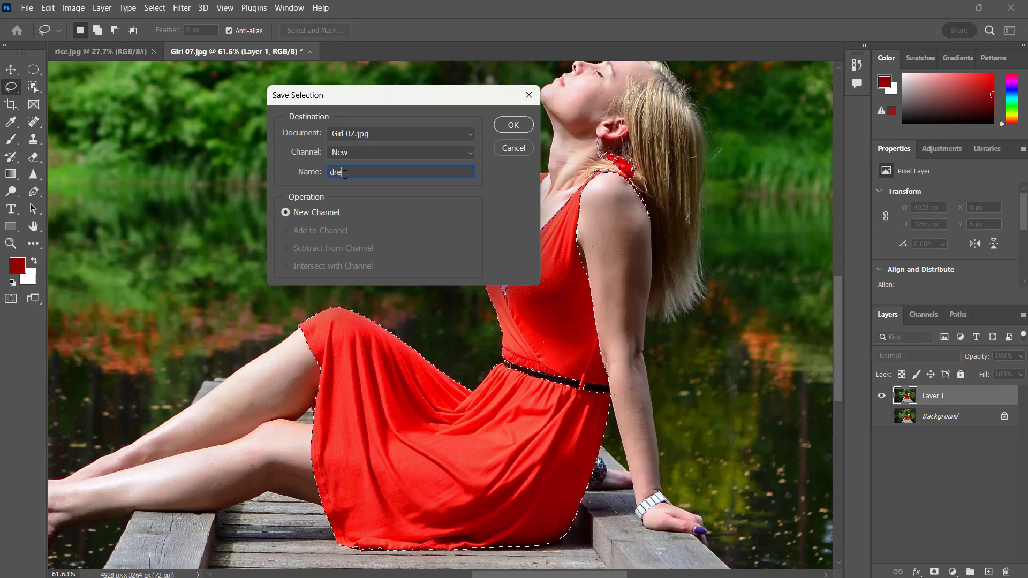
type("ss")
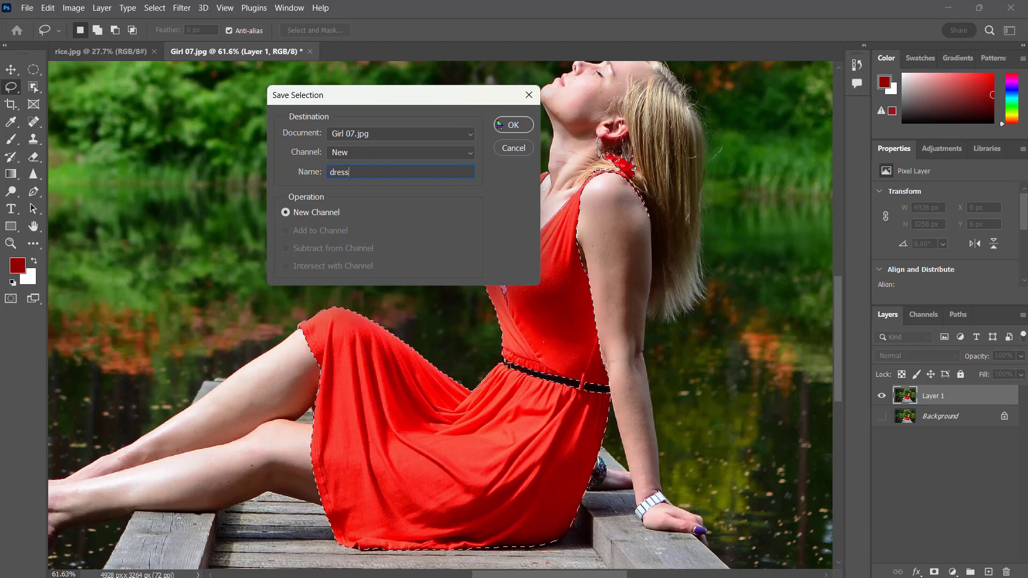
left_click(513, 125)
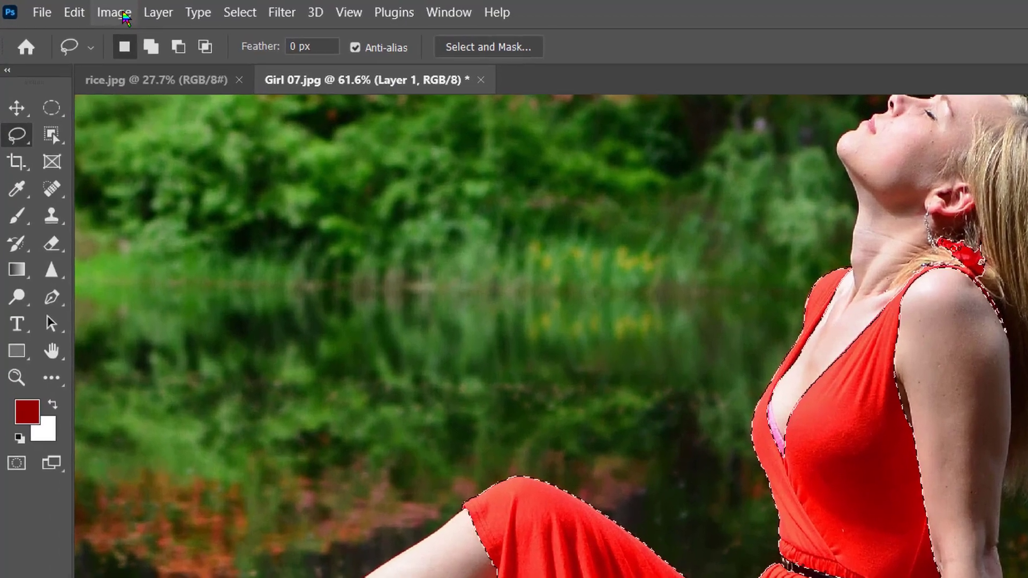
Step: Start a Hue/Saturation adjustment on the selected dress and set the Master hue to +120
left_click(86, 9)
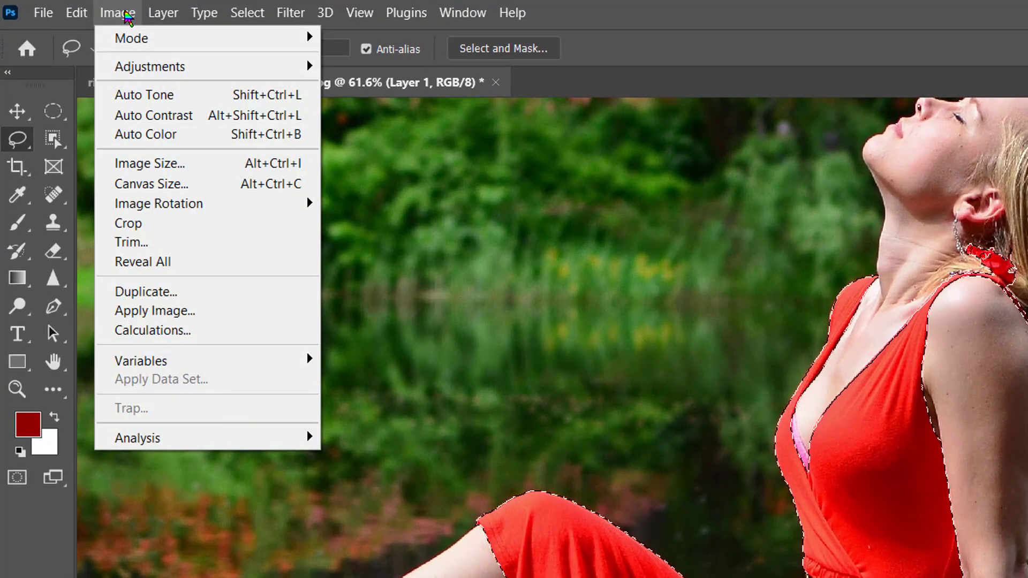
mouse_move(229, 75)
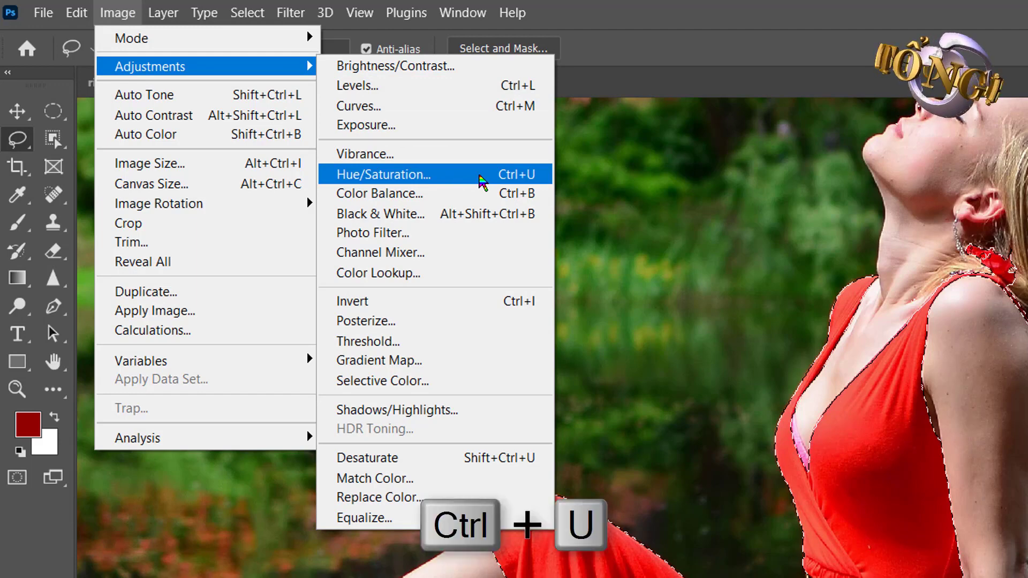
left_click(481, 177)
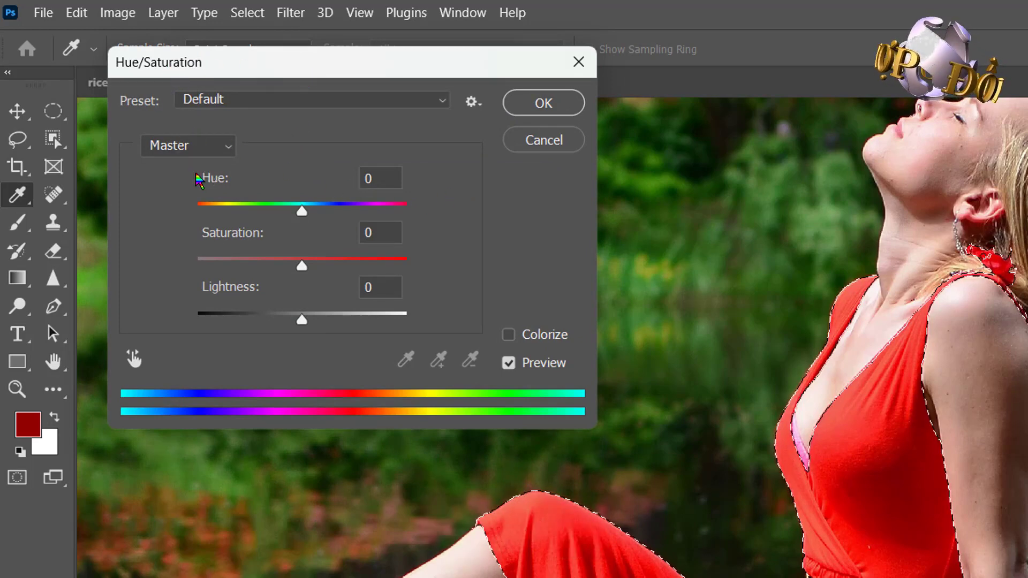
left_click(229, 146)
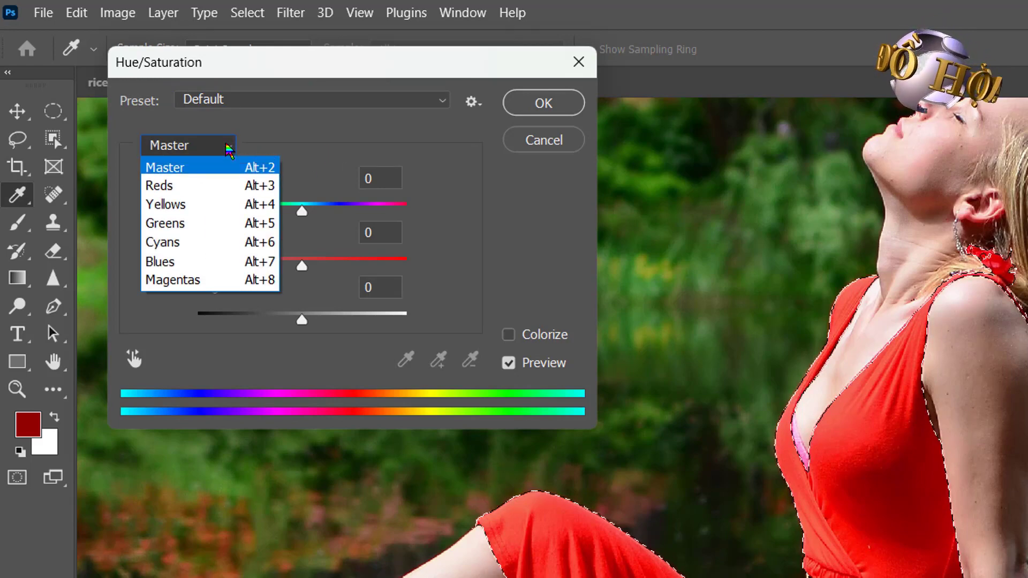
left_click(294, 140)
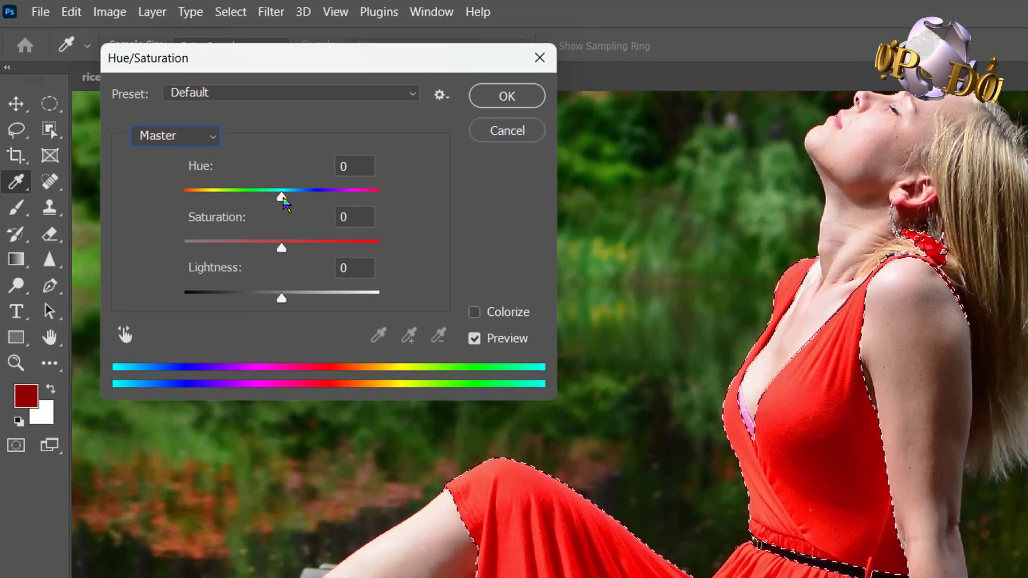
left_click_drag(283, 202, 313, 201)
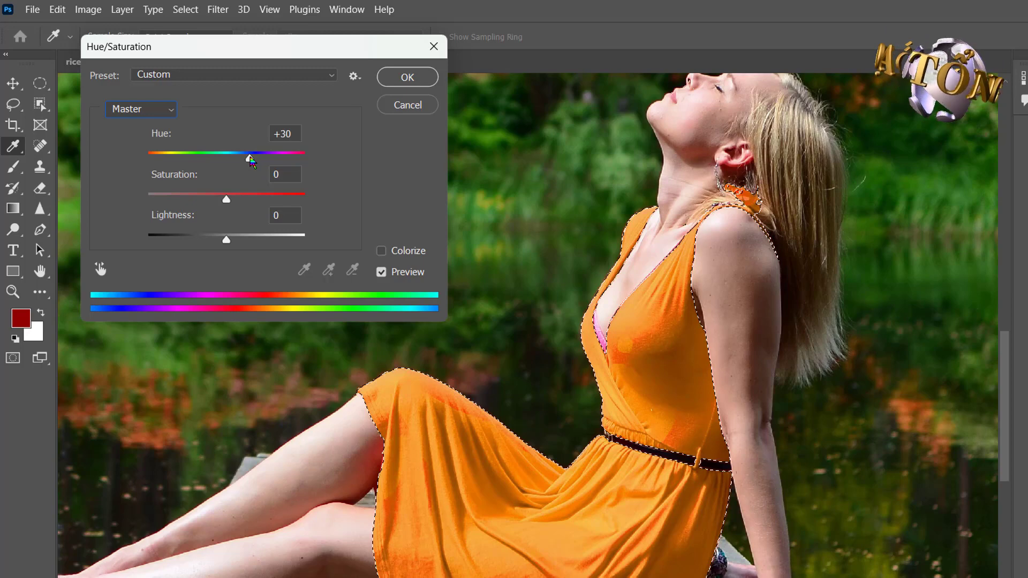
left_click_drag(251, 160, 273, 159)
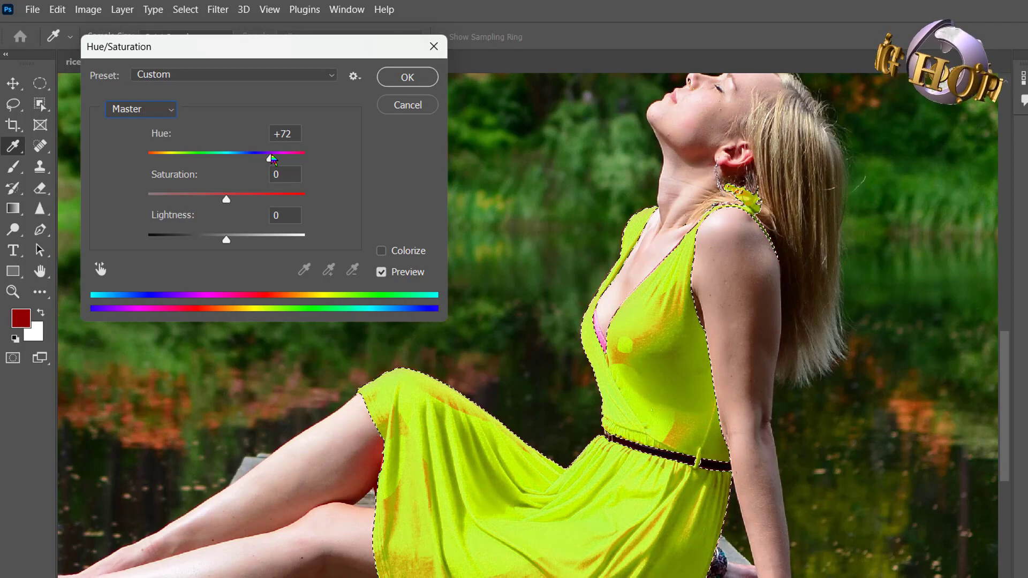
mouse_move(272, 159)
left_mouse_down()
mouse_move(308, 157)
mouse_move(288, 159)
left_mouse_up()
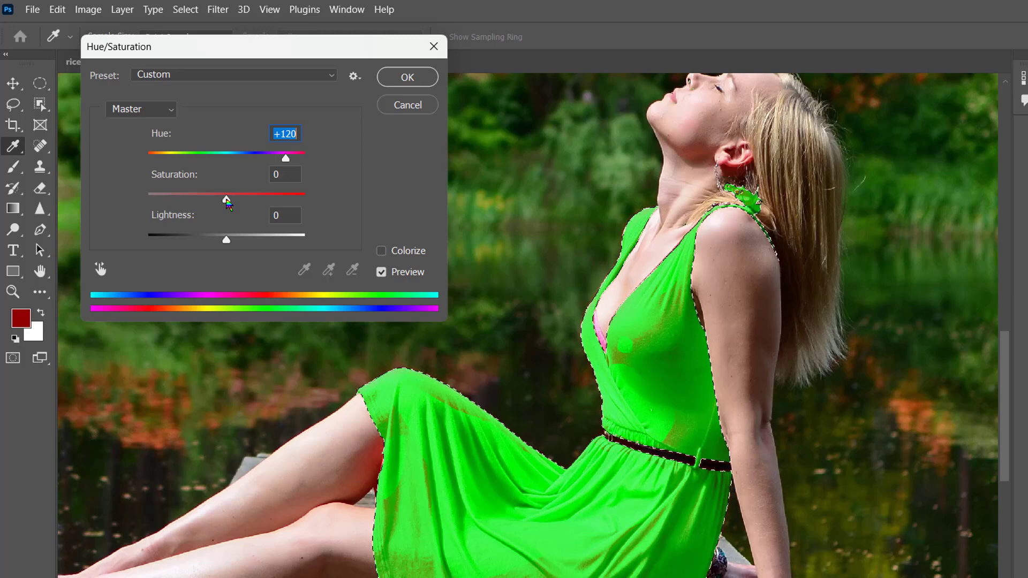
Step: Set the adjustment's saturation to -27 and lightness to -27, apply it, and deselect the dress
left_click_drag(227, 202, 203, 204)
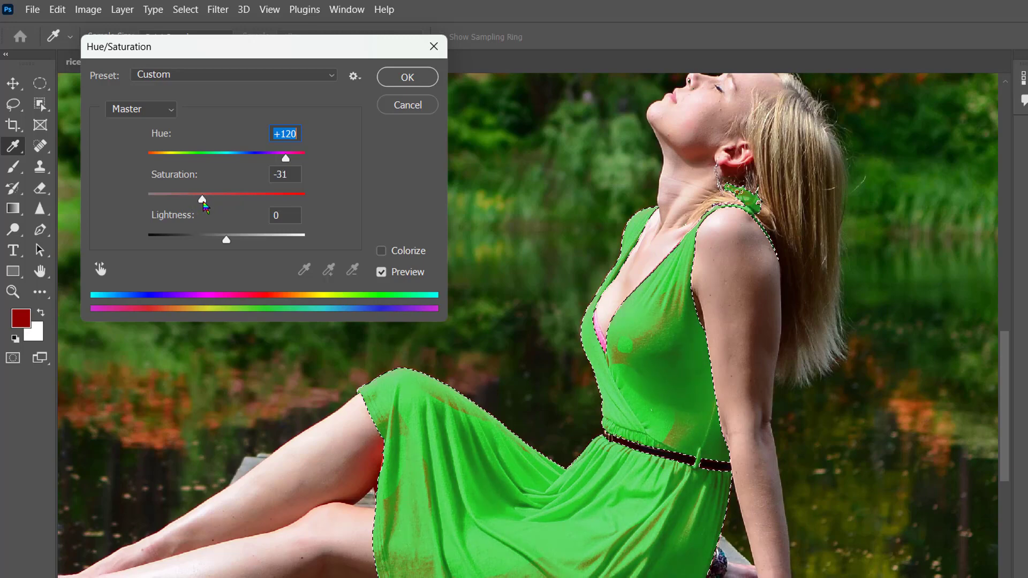
mouse_move(205, 207)
left_mouse_down()
mouse_move(159, 204)
mouse_move(208, 208)
left_mouse_up()
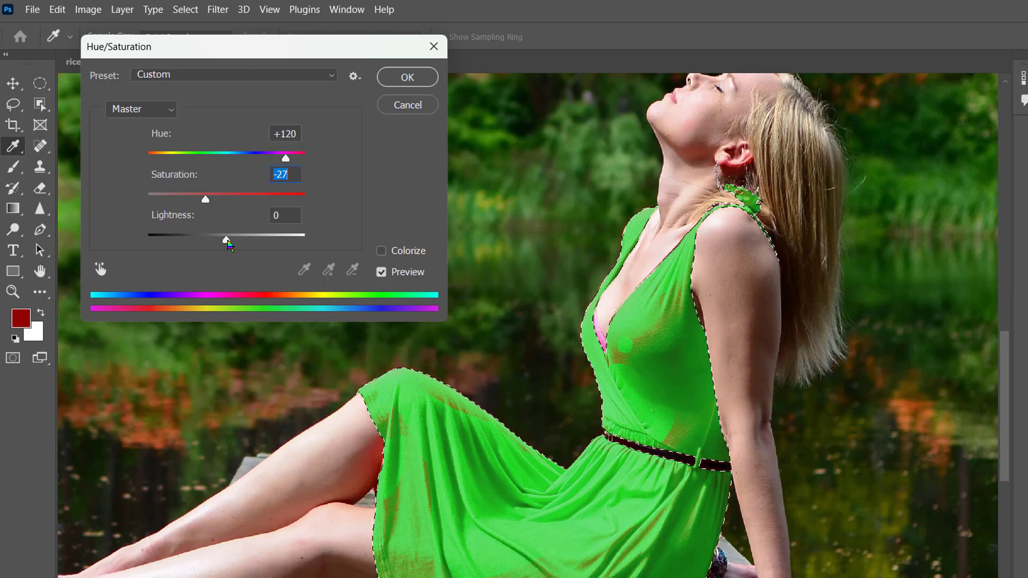
left_click_drag(228, 243, 206, 242)
key("Tab")
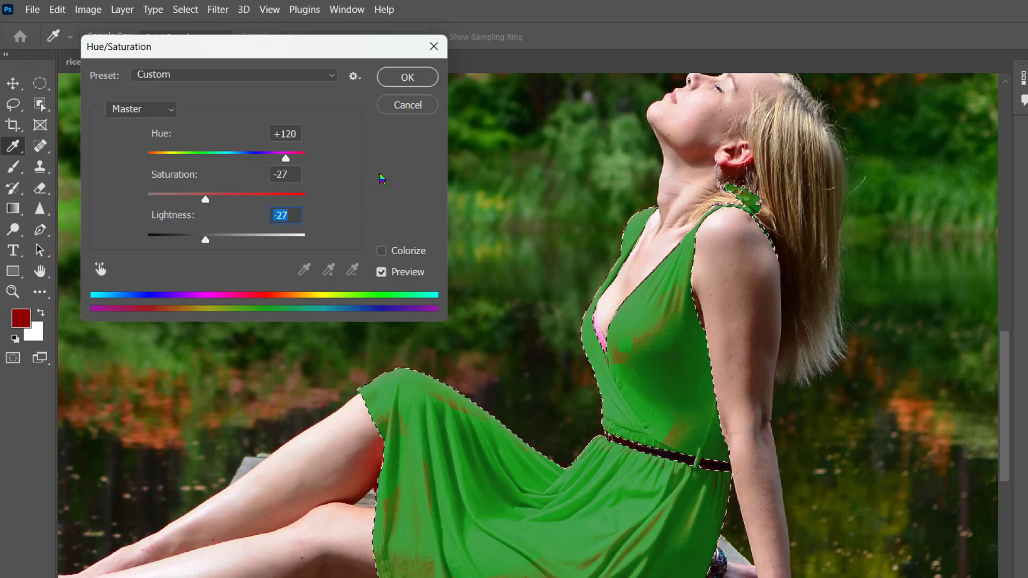
left_click(407, 78)
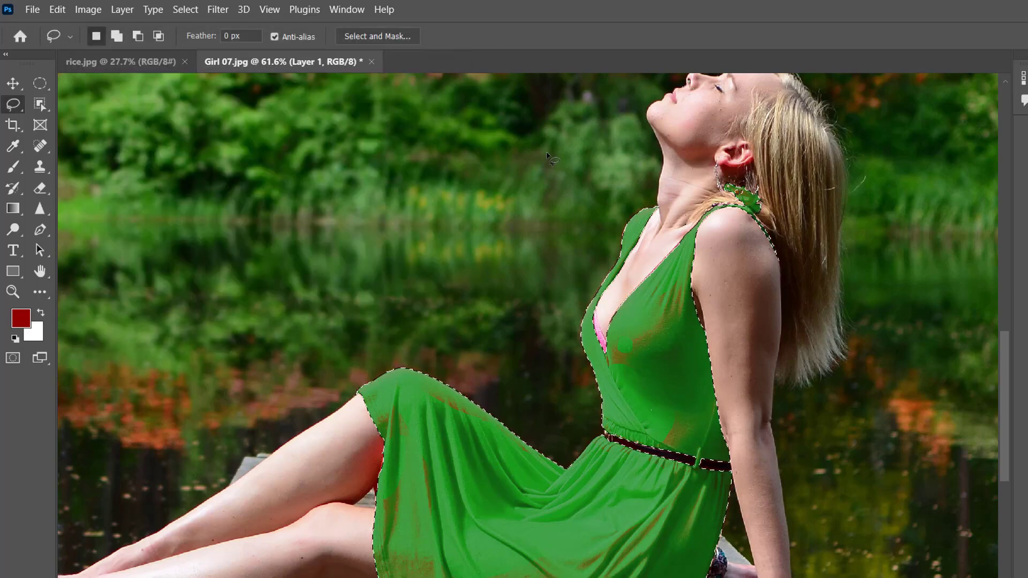
key("ctrl+d")
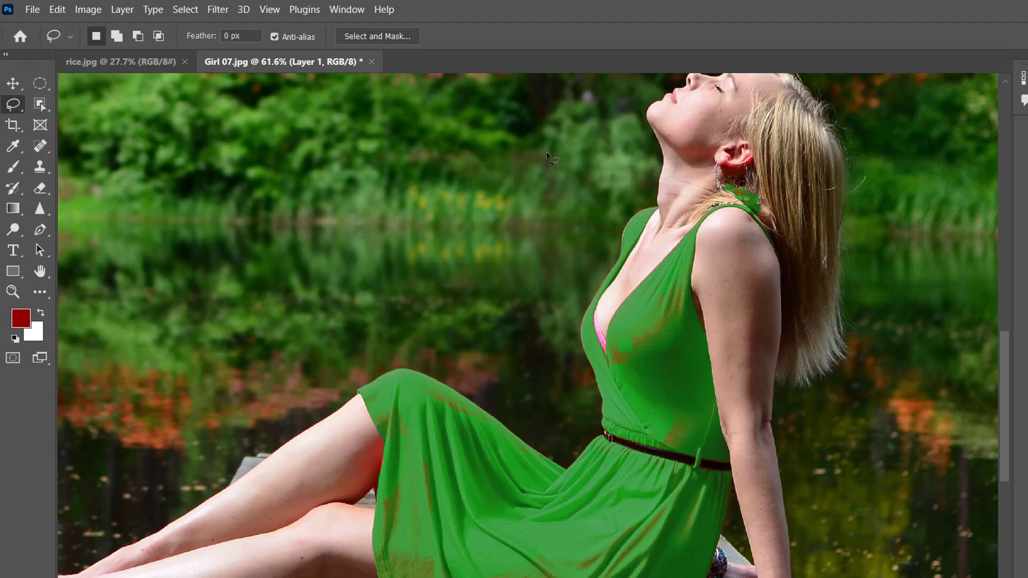
Step: View the whole photo and toggle Layer 1's visibility to compare the recolored dress with the original
key("ctrl+0")
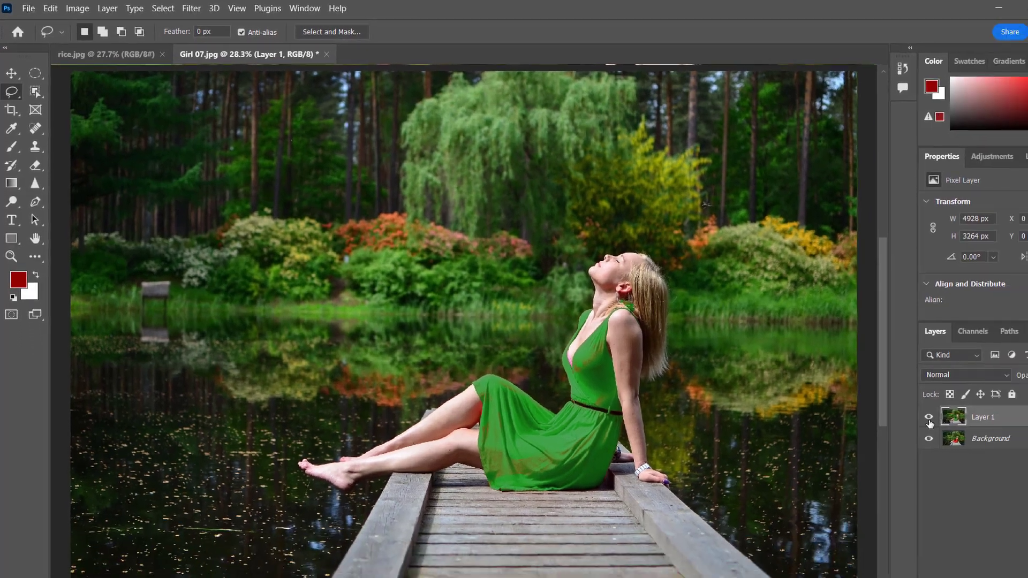
left_click(882, 397)
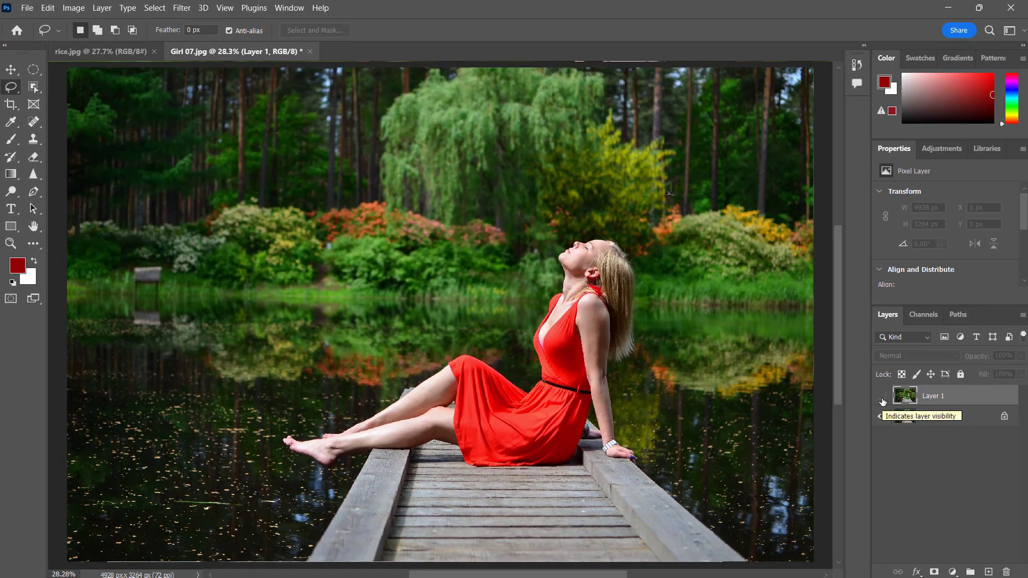
left_click(882, 396)
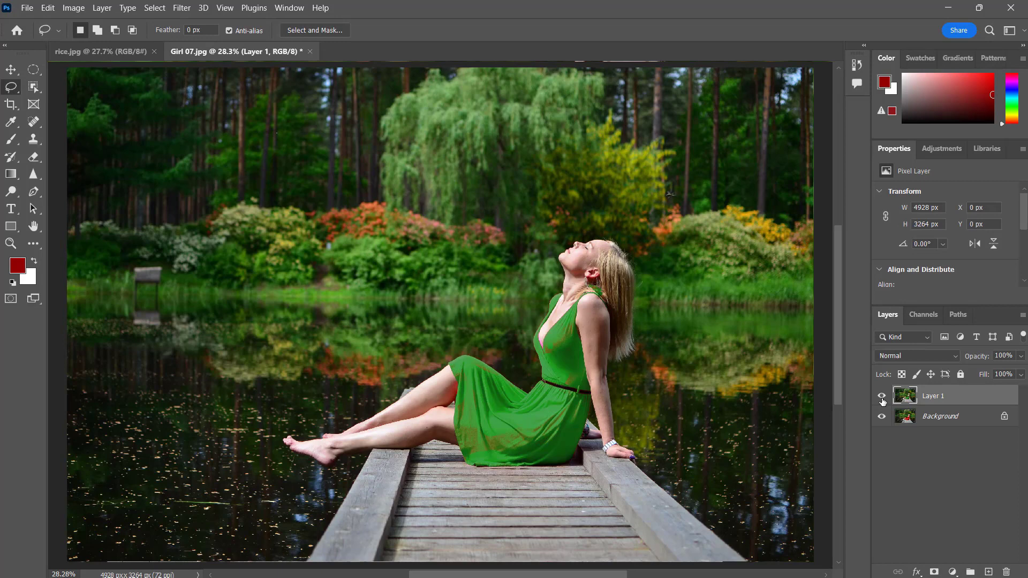
left_click(882, 400)
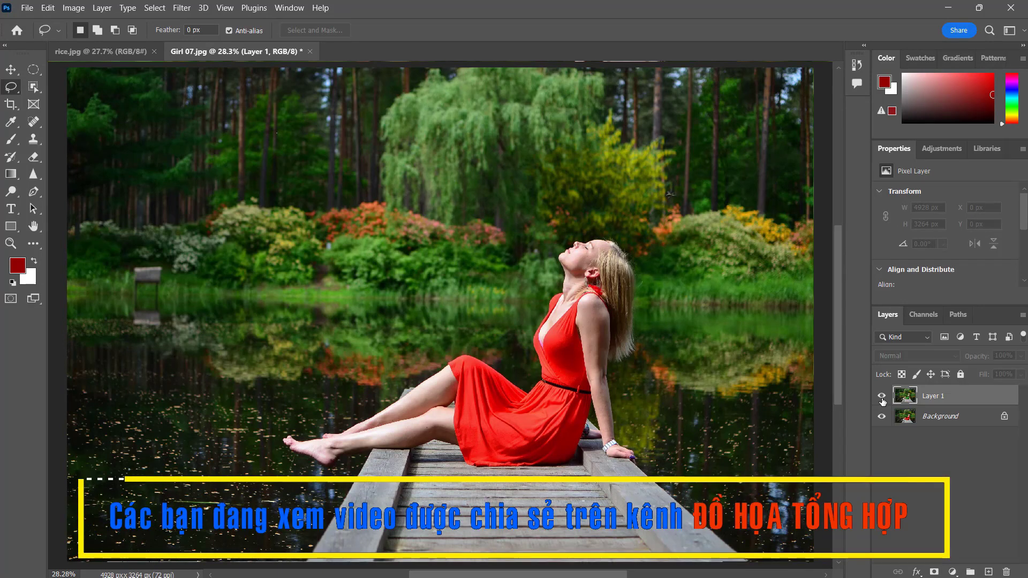
left_click(882, 397)
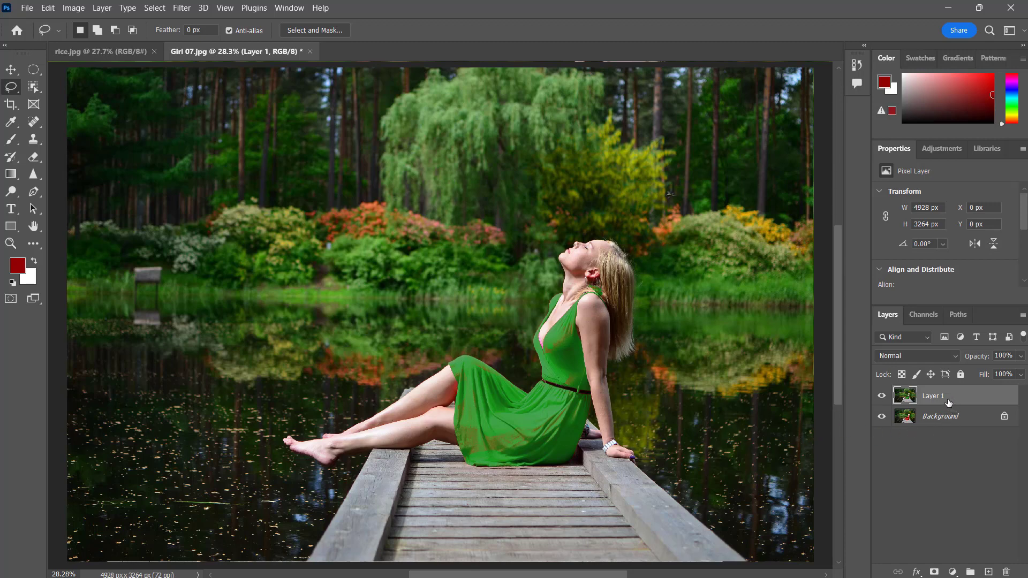
Step: Duplicate the Background layer and rename the copy "Fill"
left_click(947, 421)
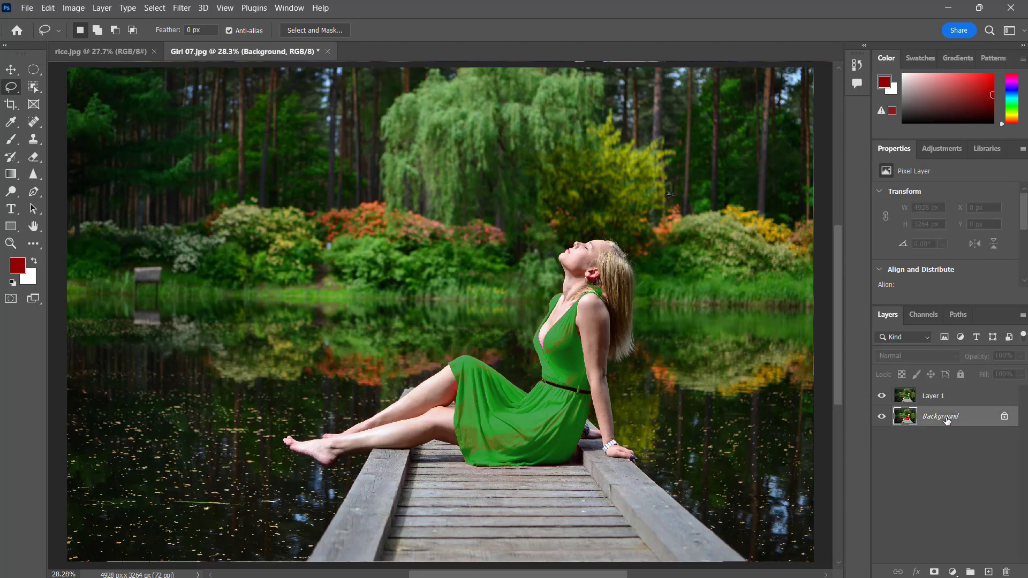
key("ctrl+j")
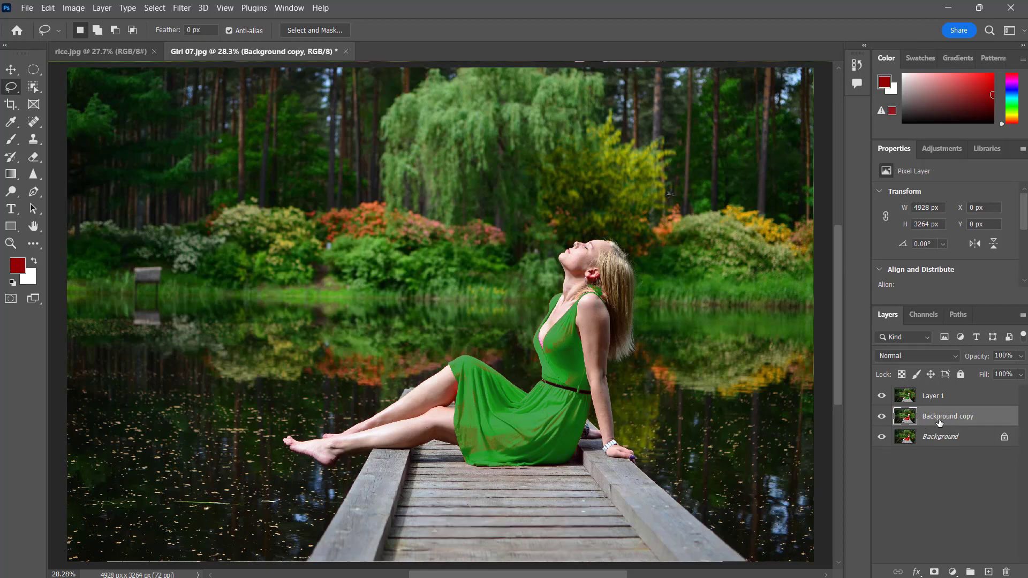
double_click(936, 417)
type("Fill")
key("Return")
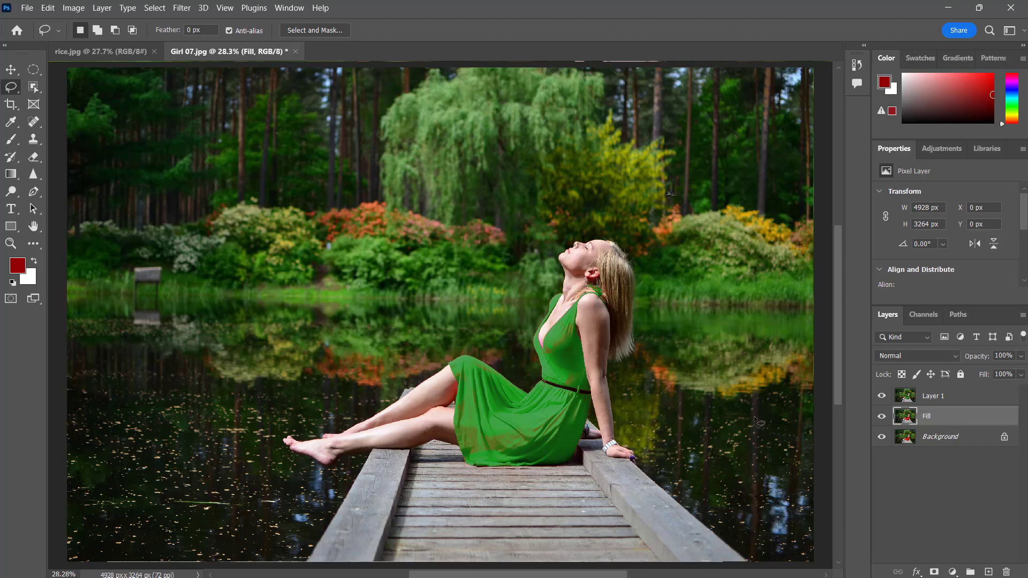
Step: Leave only the Fill layer visible and load the saved "dress" channel as a new selection
left_click(882, 396)
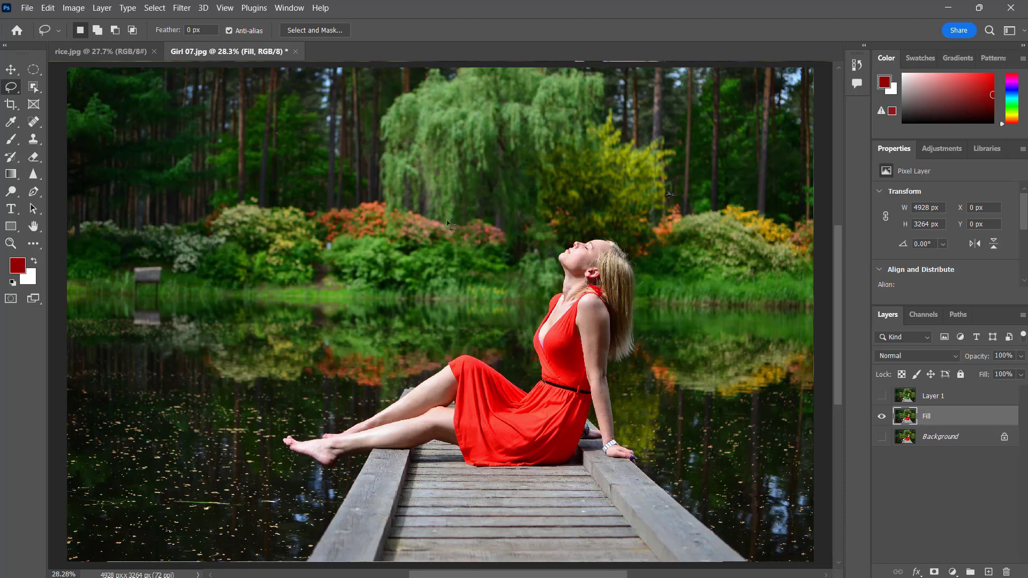
left_click(155, 9)
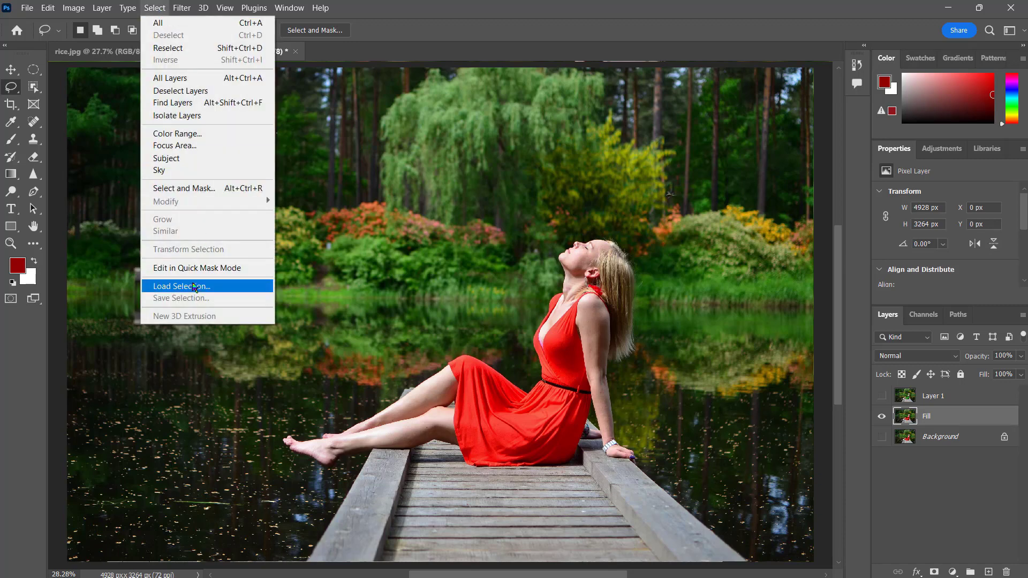
left_click(199, 286)
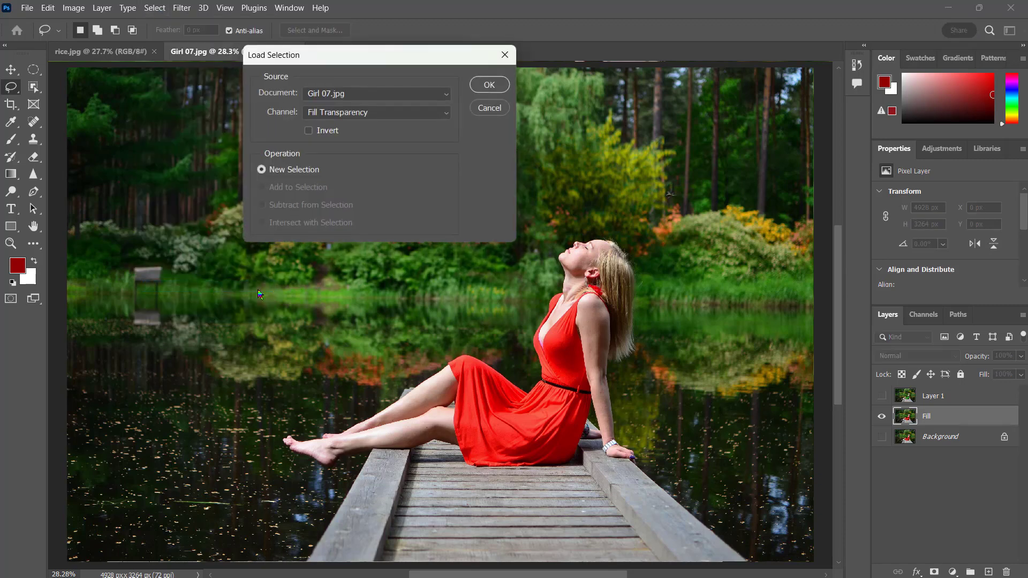
left_click(439, 113)
left_click(343, 150)
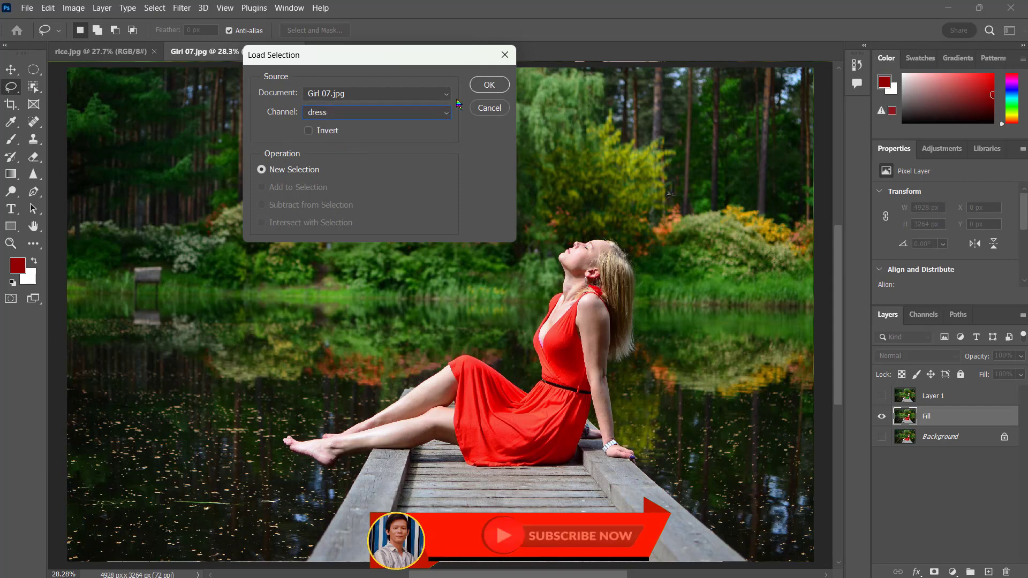
left_click(487, 83)
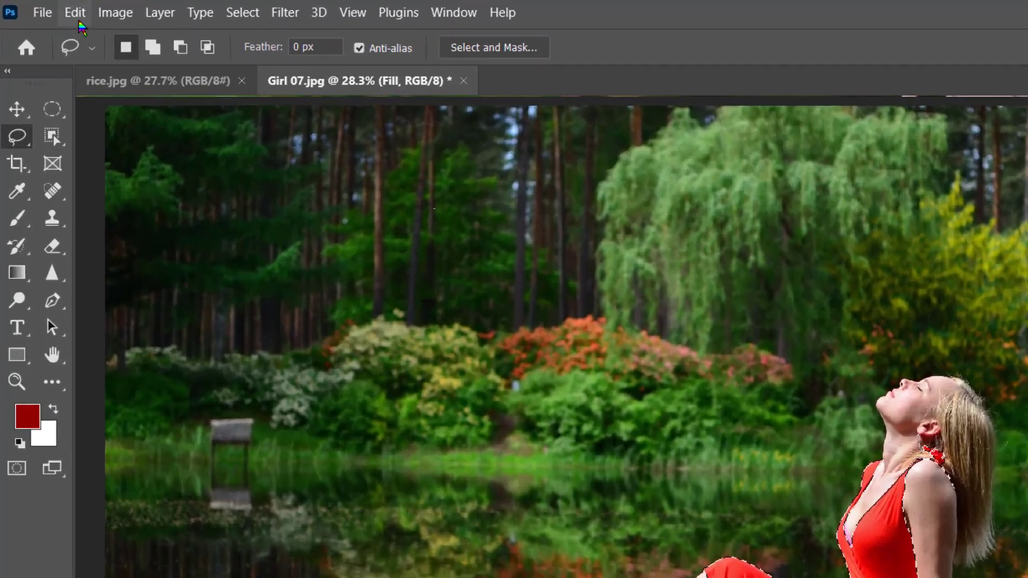
left_click(48, 8)
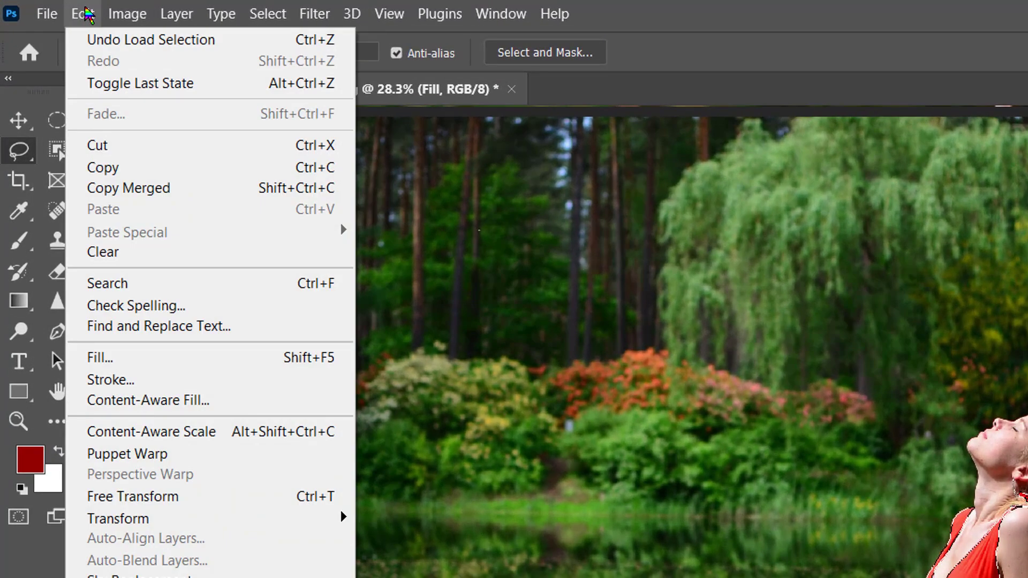
mouse_move(127, 13)
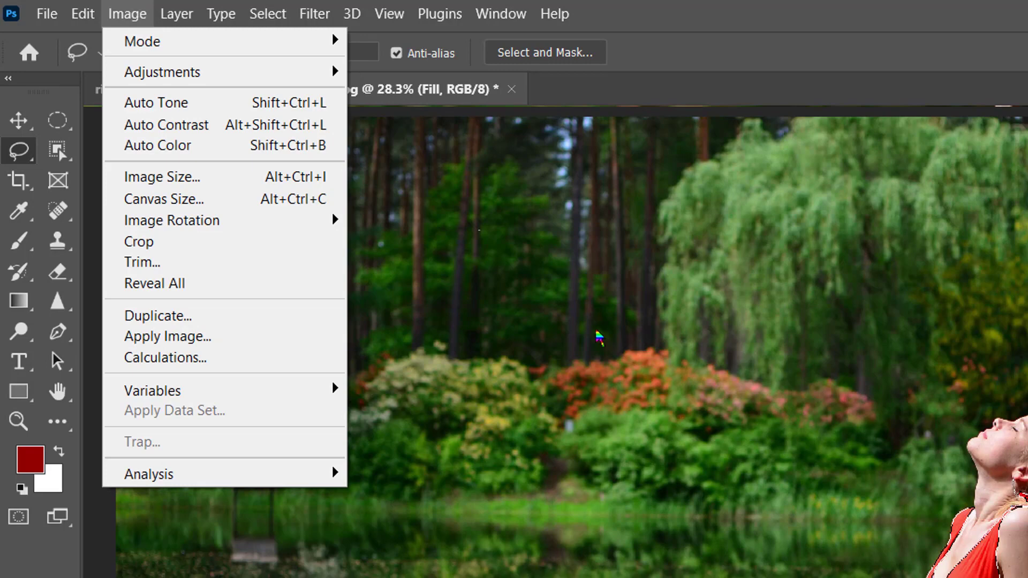
left_click(702, 56)
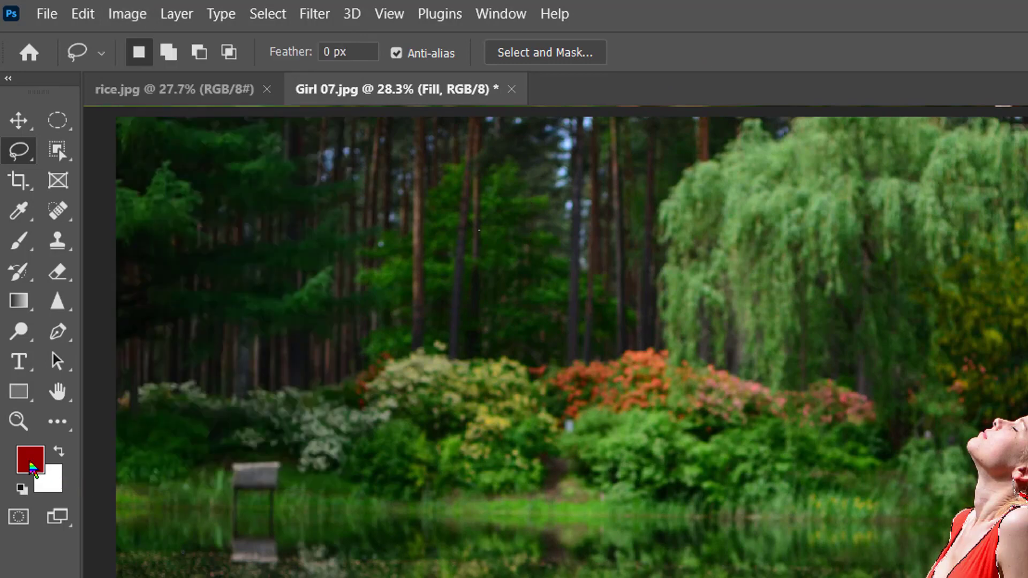
Step: Change the foreground color to a medium green with RGB values 60, 125, 16
left_click(31, 460)
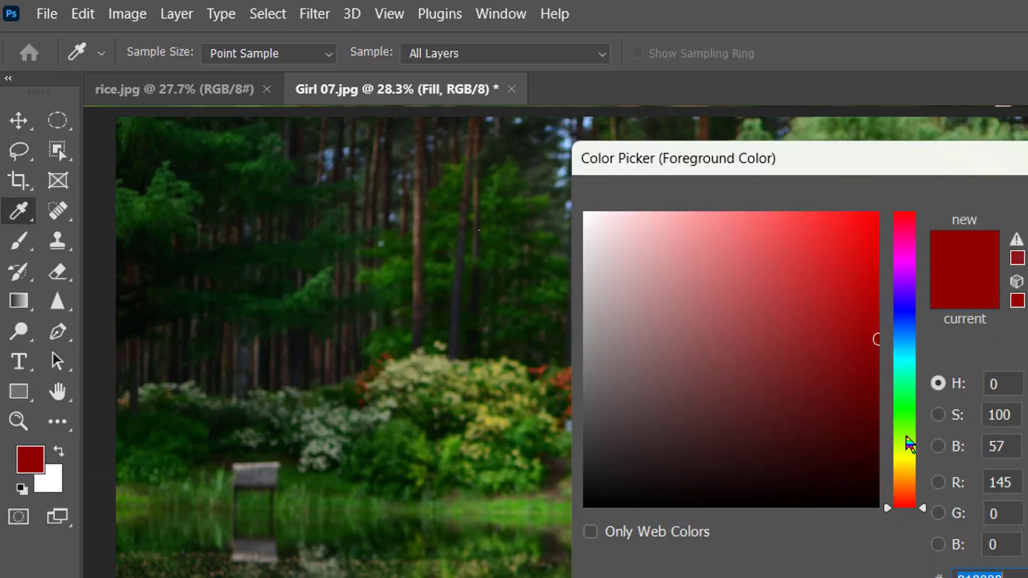
left_click(907, 437)
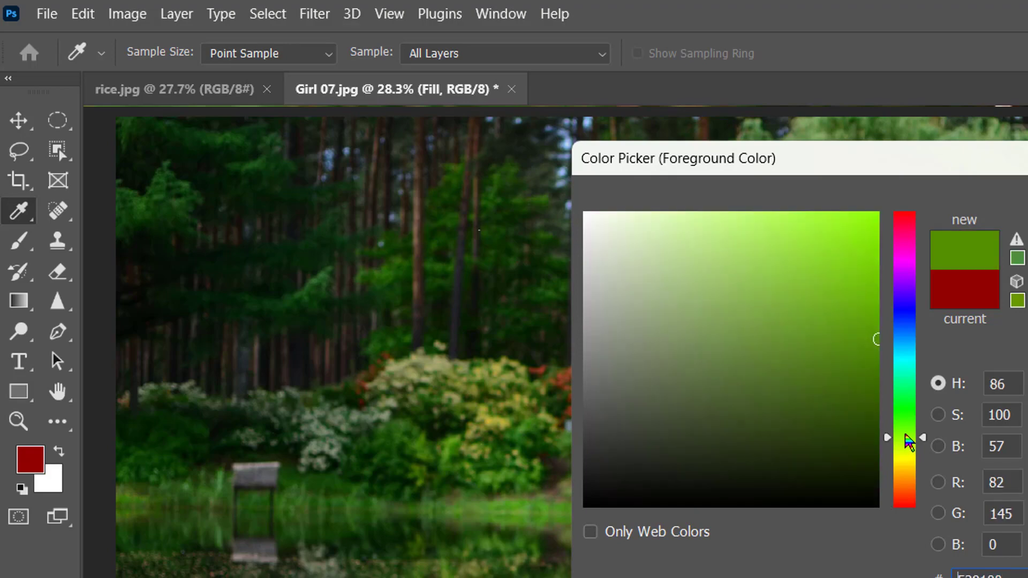
left_click_drag(906, 437, 906, 434)
left_click(825, 440)
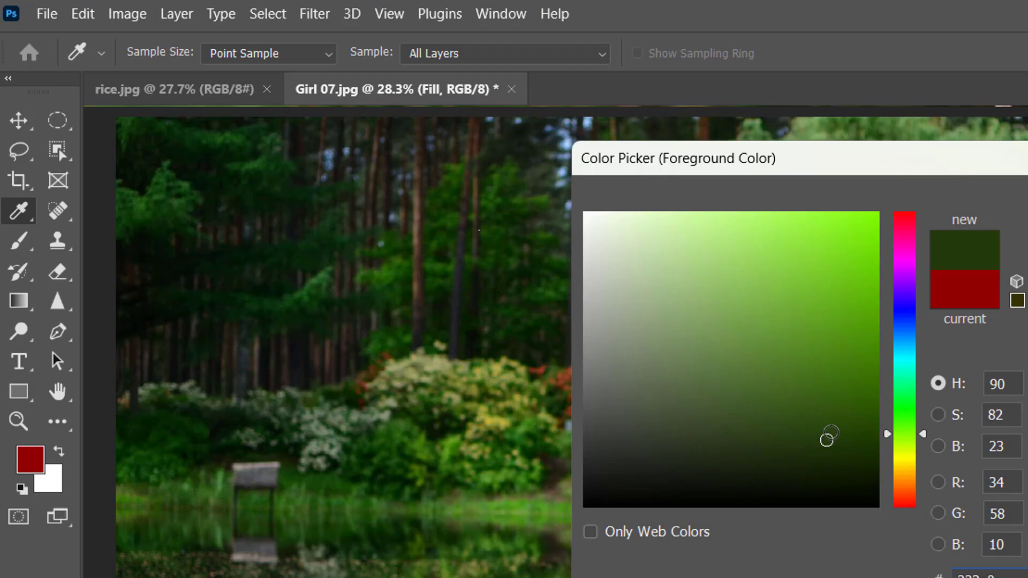
left_click(831, 433)
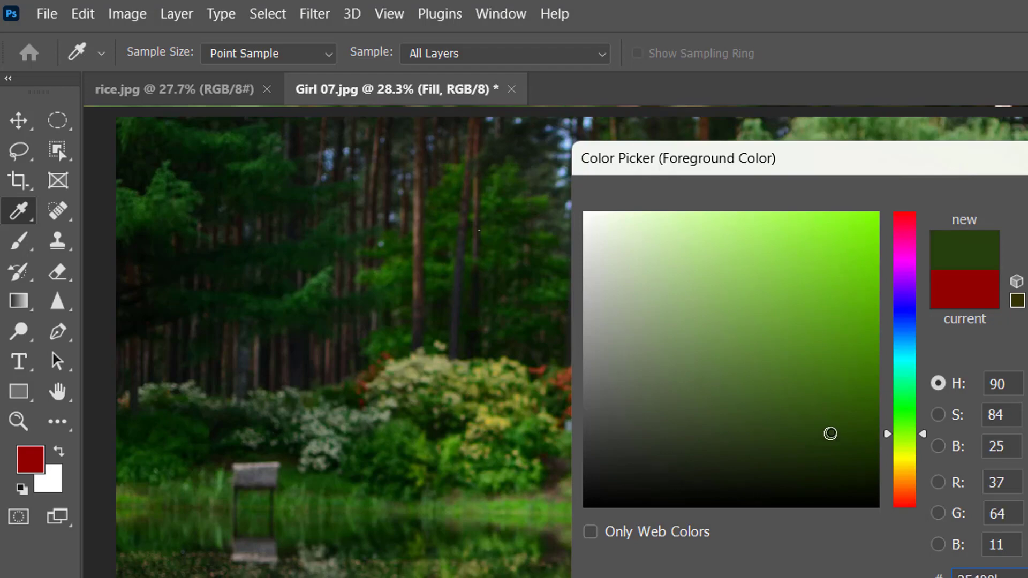
mouse_move(831, 434)
left_mouse_down()
mouse_move(842, 426)
mouse_move(839, 411)
left_mouse_up()
left_click(838, 395)
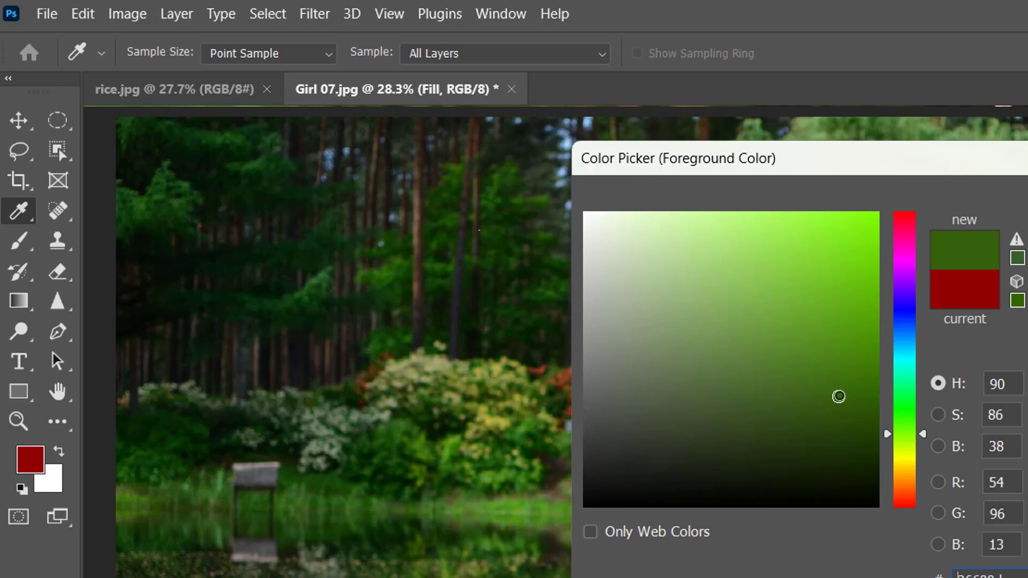
left_click(846, 416)
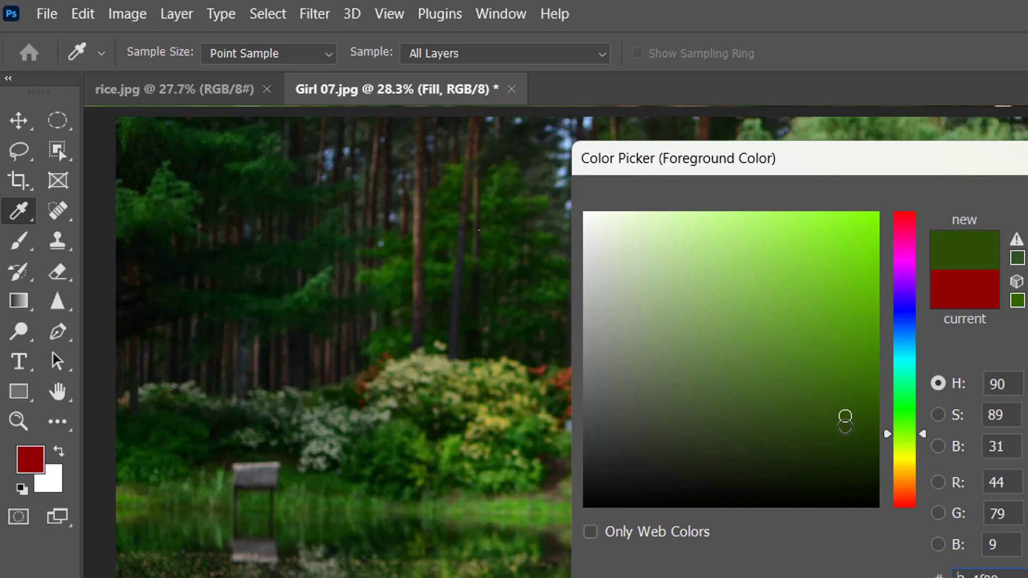
left_click(840, 429)
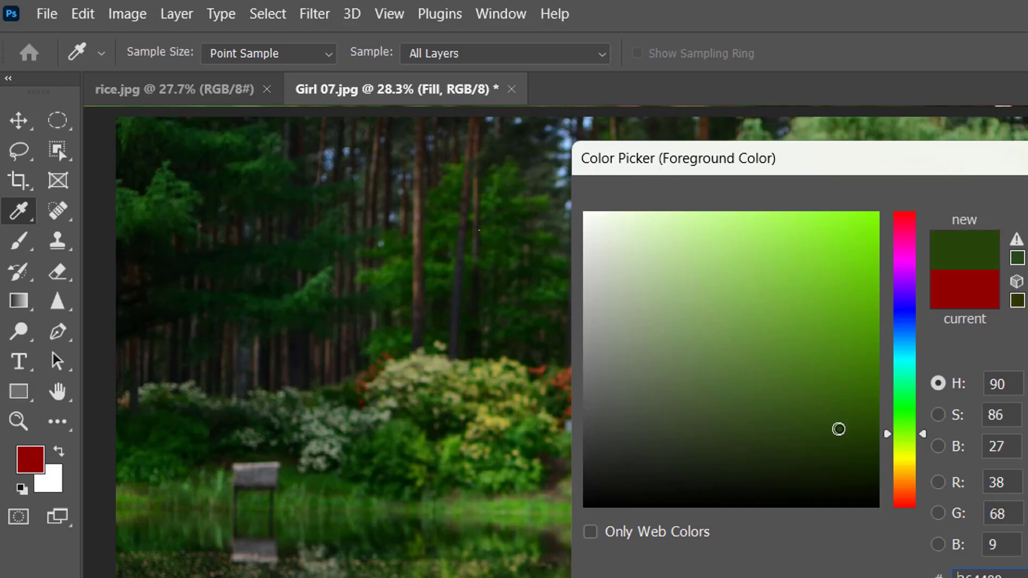
left_click(848, 416)
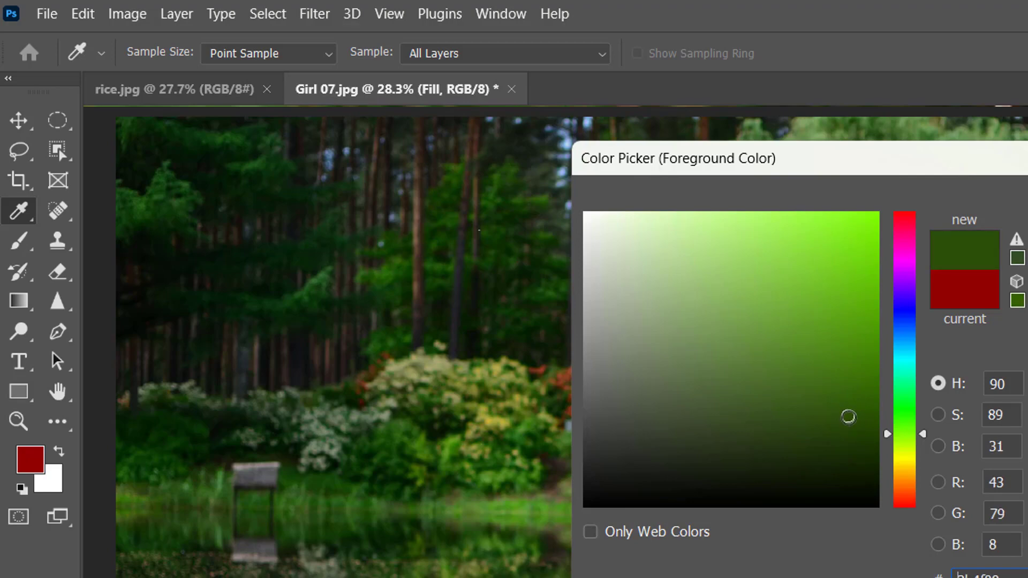
left_click(847, 420)
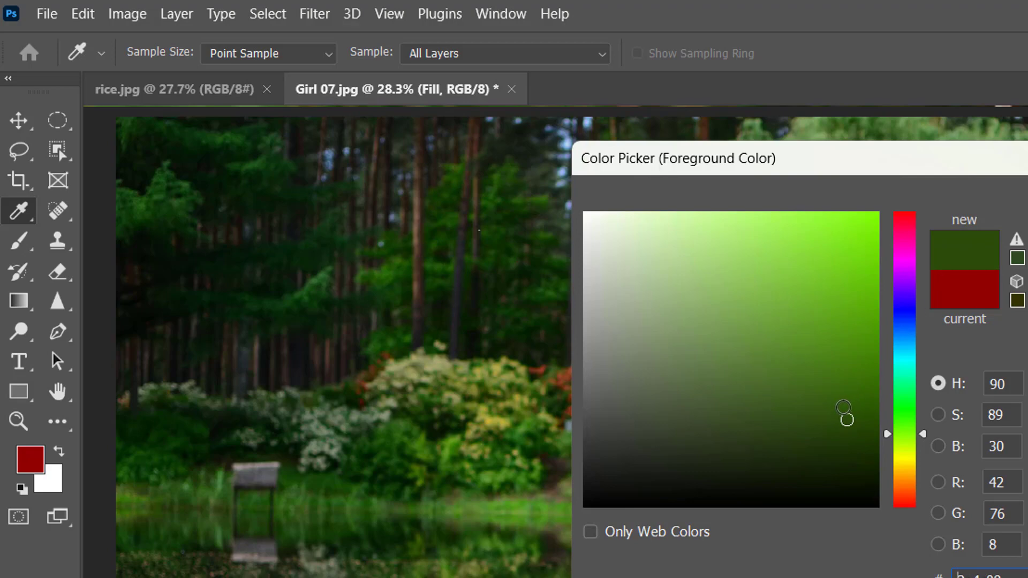
left_click(842, 409)
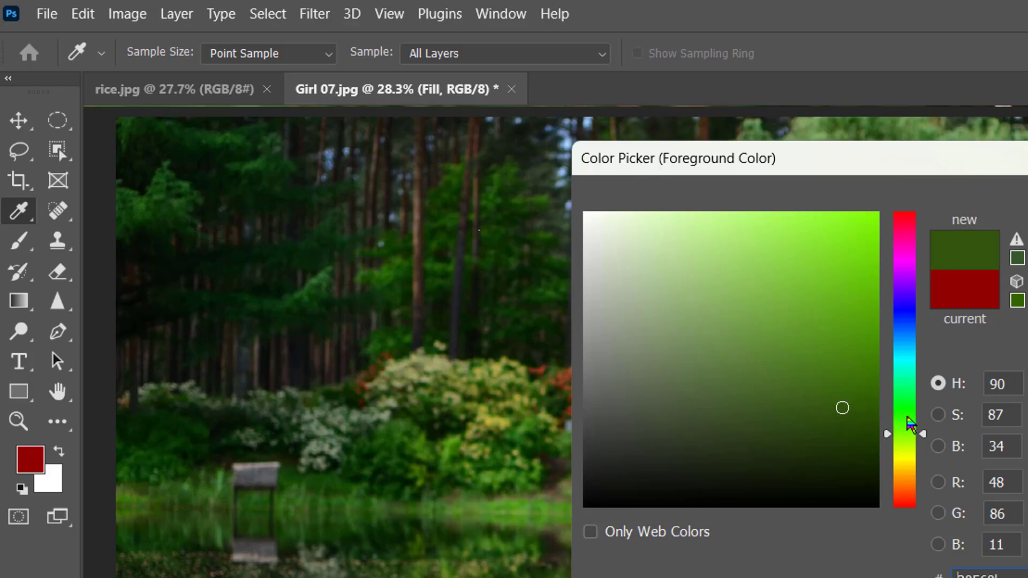
left_click(913, 428)
left_click(839, 375)
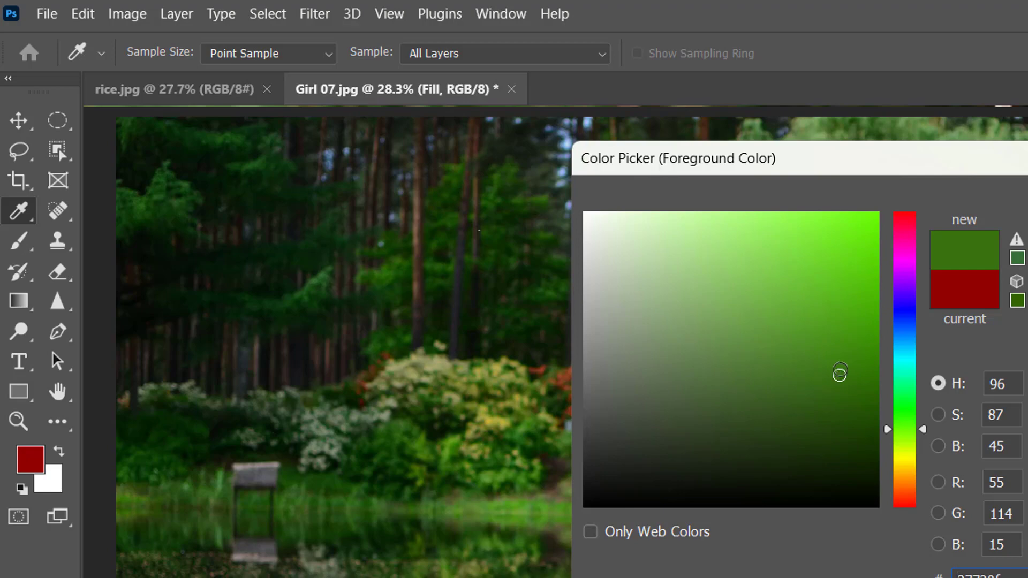
left_click(842, 362)
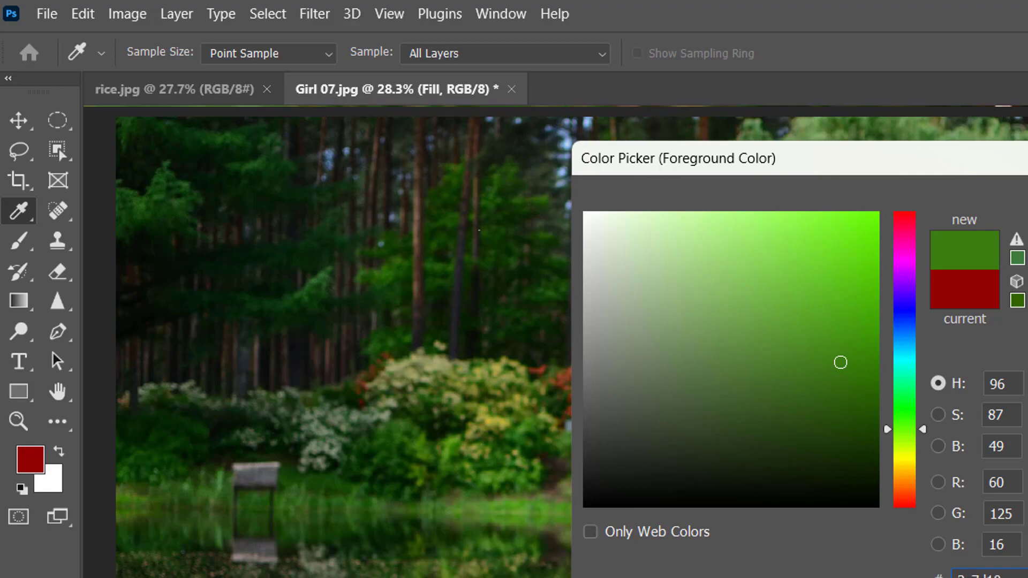
key("Return")
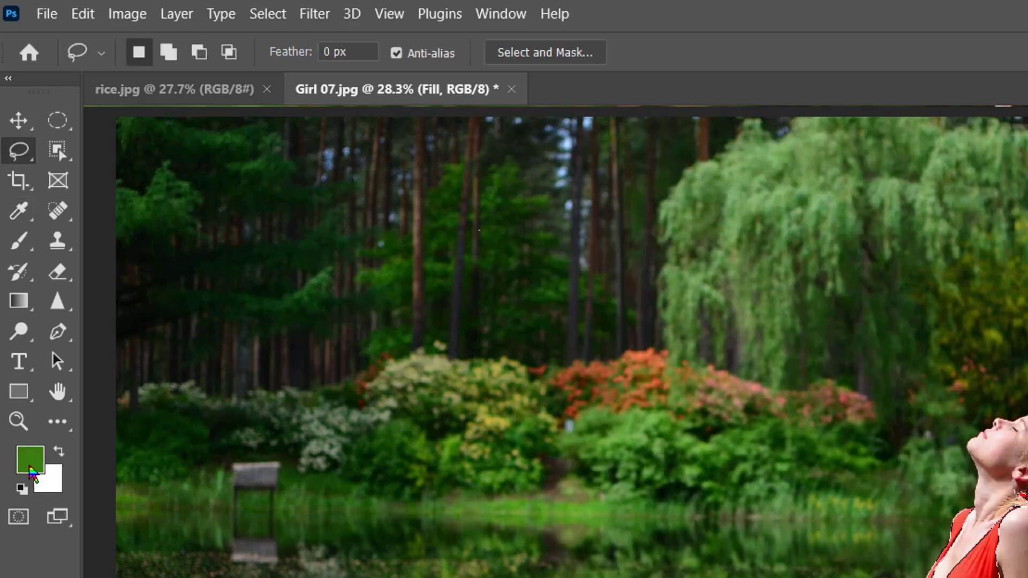
Step: Fill the selected dress with the foreground color in Hue blending mode at 100% opacity, and deselect it
left_click(83, 14)
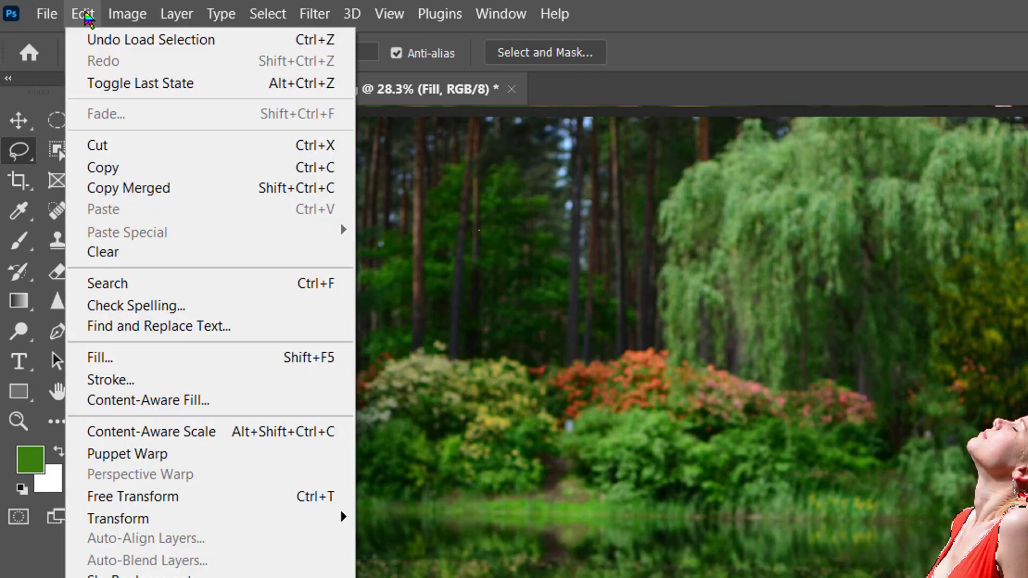
left_click(120, 367)
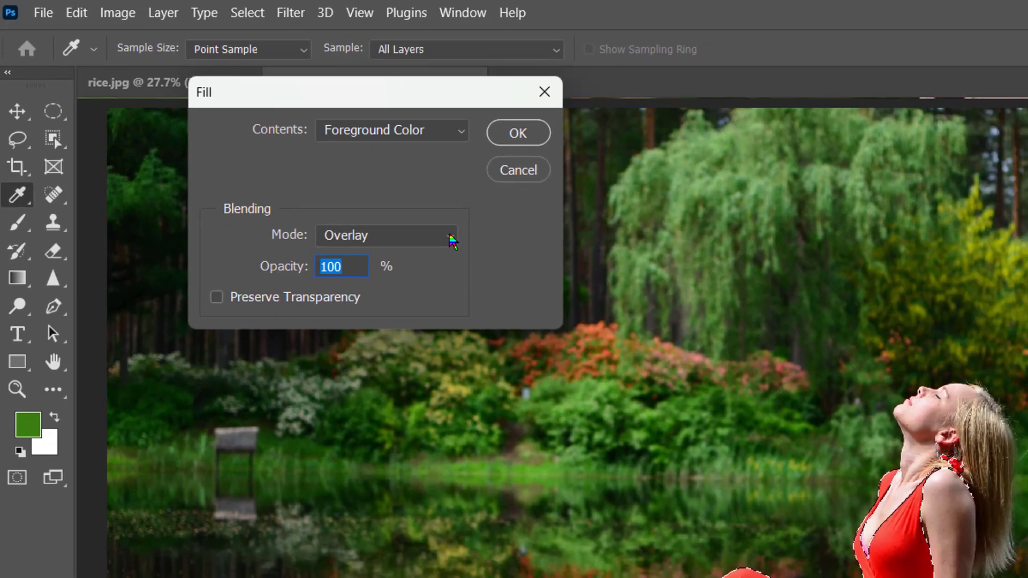
left_click(453, 241)
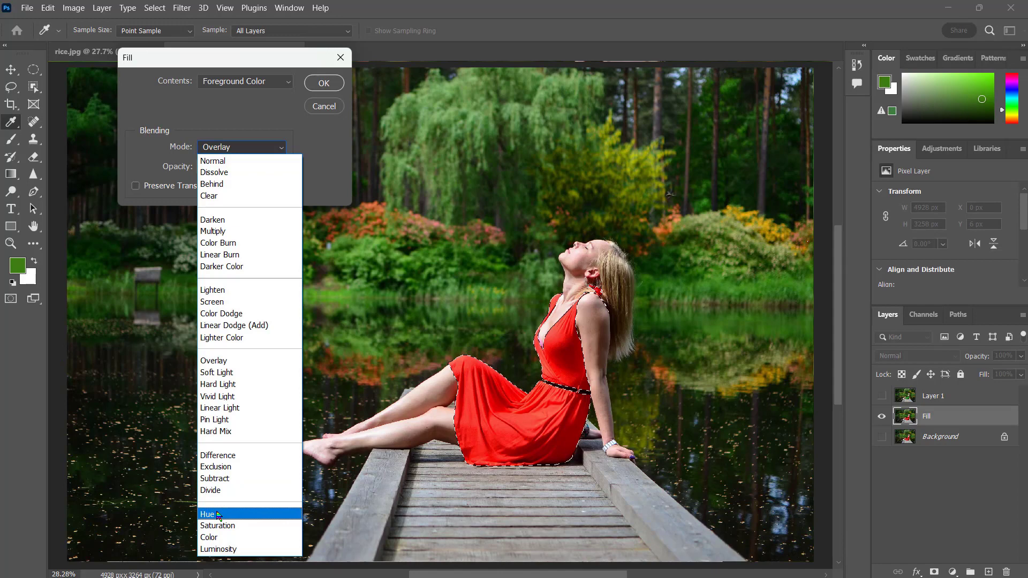
left_click(219, 515)
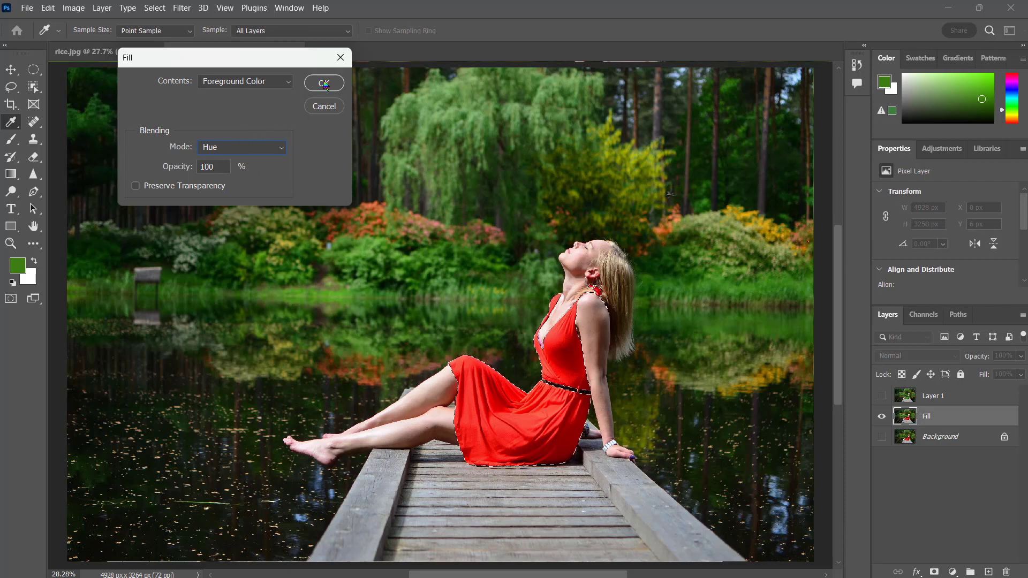
left_click(325, 84)
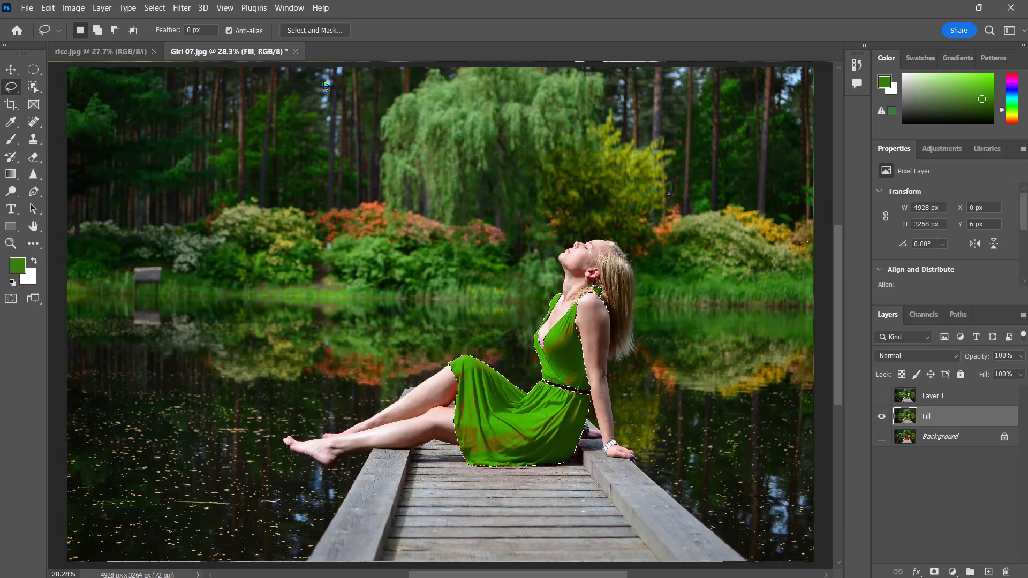
key("ctrl+d")
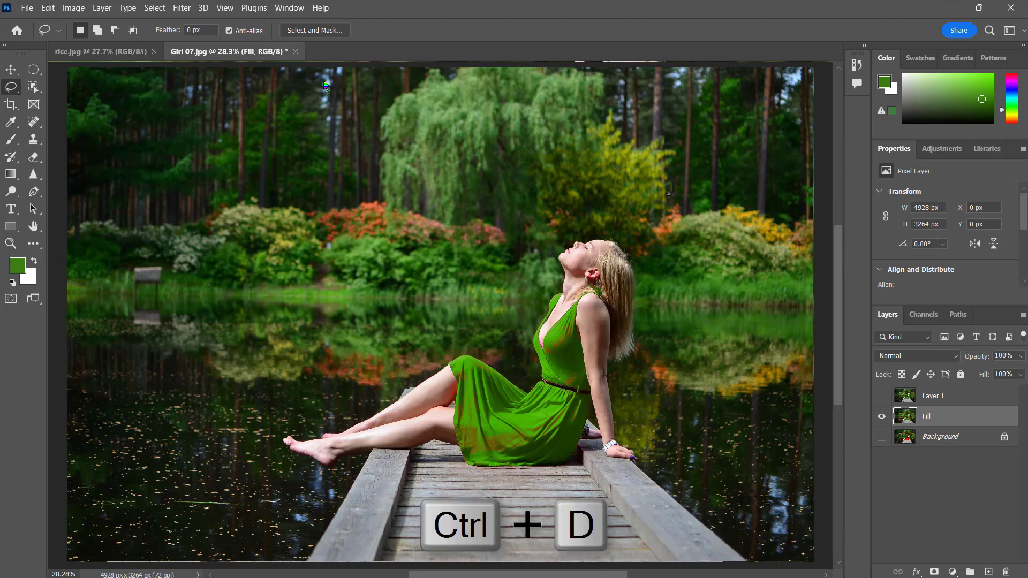
Step: Compare the green dress with the original by toggling the Fill layer, and examine the dress up close for color flaws
left_click(883, 418)
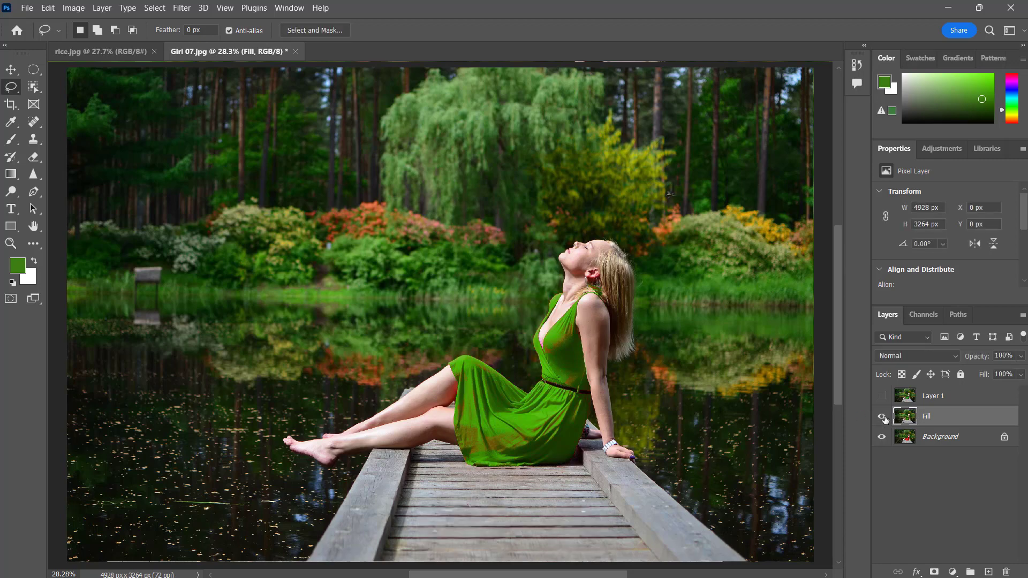
left_click(883, 417)
left_click(883, 417)
scroll(522, 412, "up", 3)
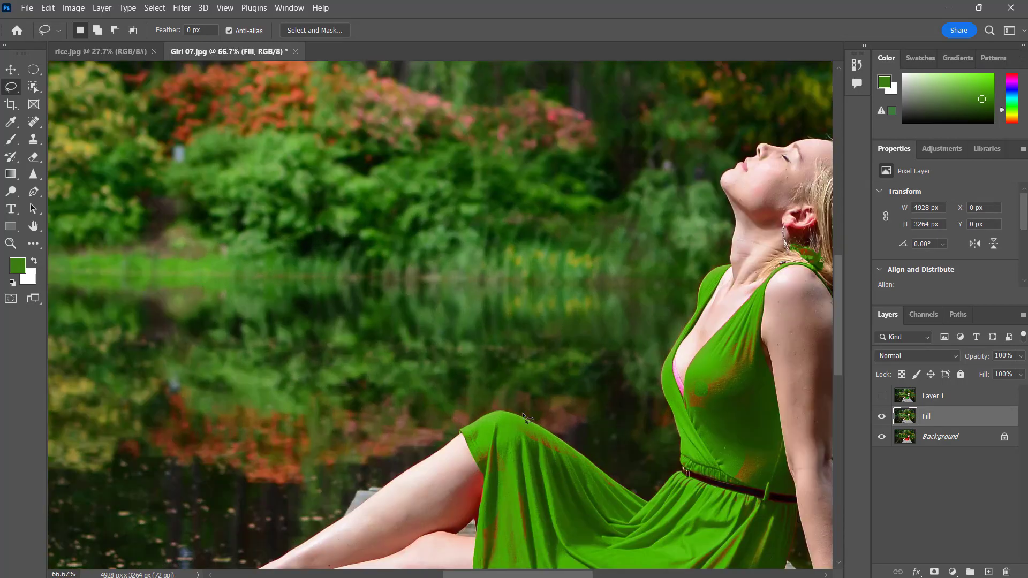
key("space")
left_click_drag(672, 478, 517, 340)
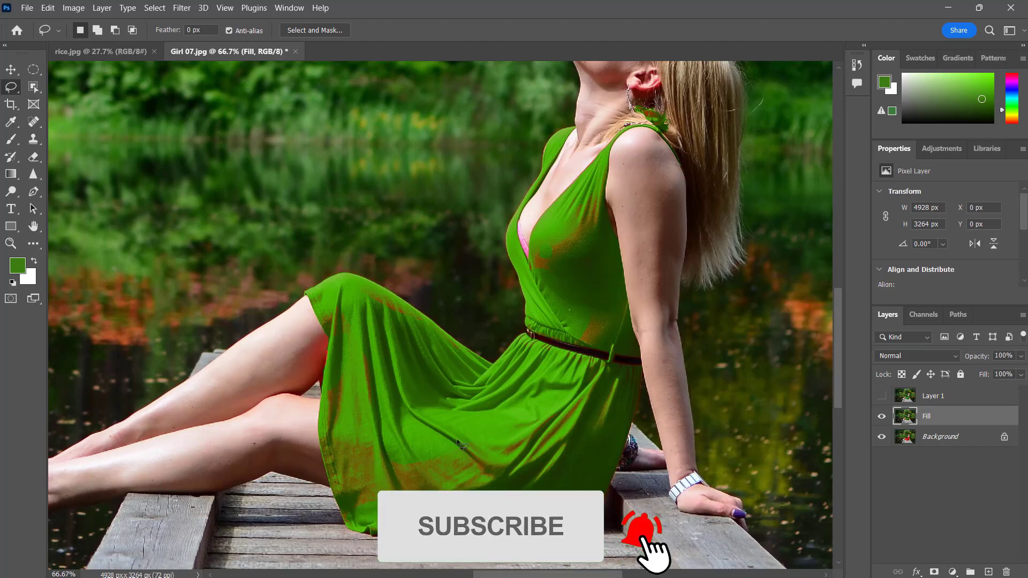
scroll(459, 444, "down", 2)
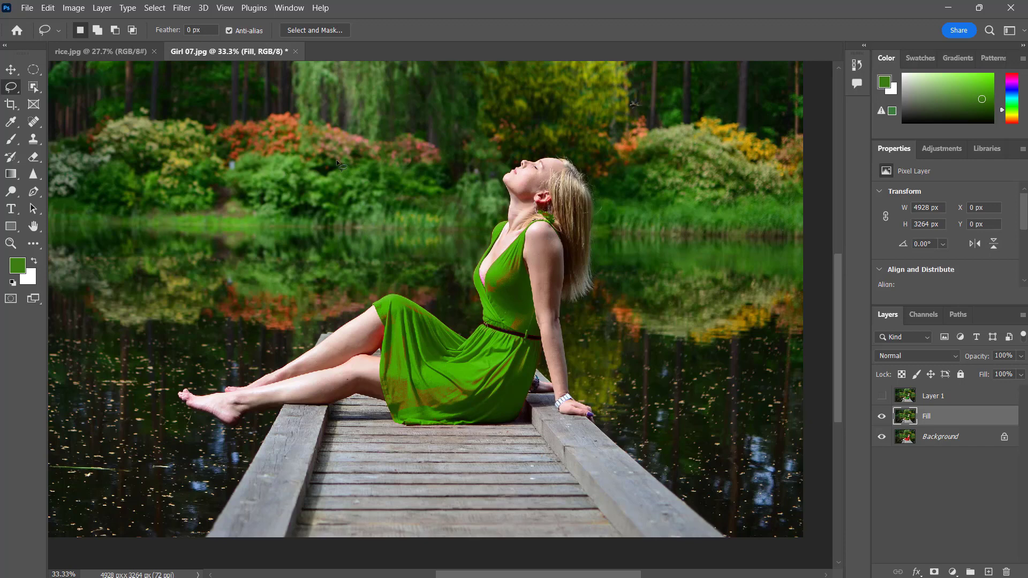
scroll(336, 159, "down", 1)
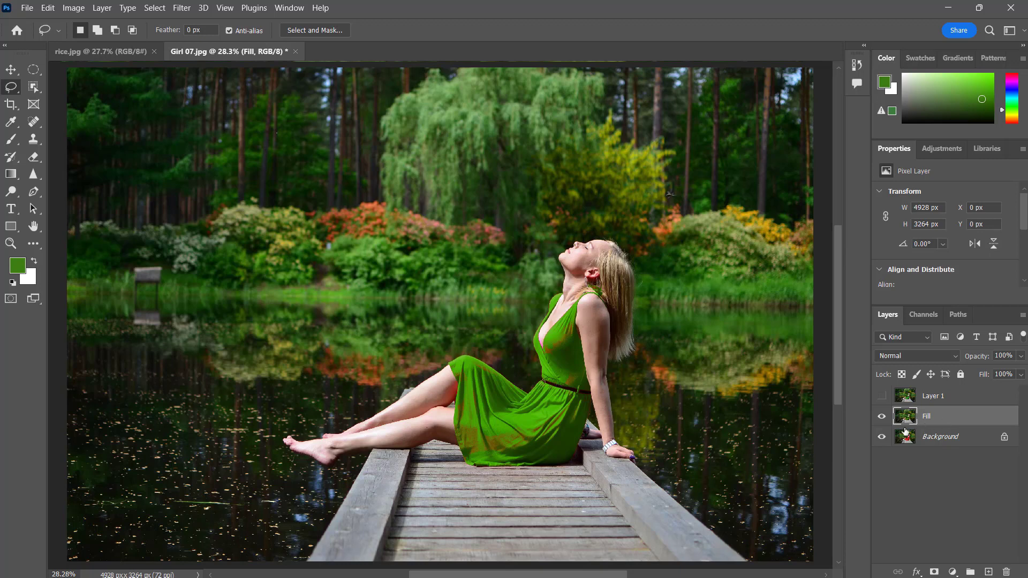
Step: Duplicate the Fill layer and leave only the copy visible
left_click(882, 437)
key("ctrl+j")
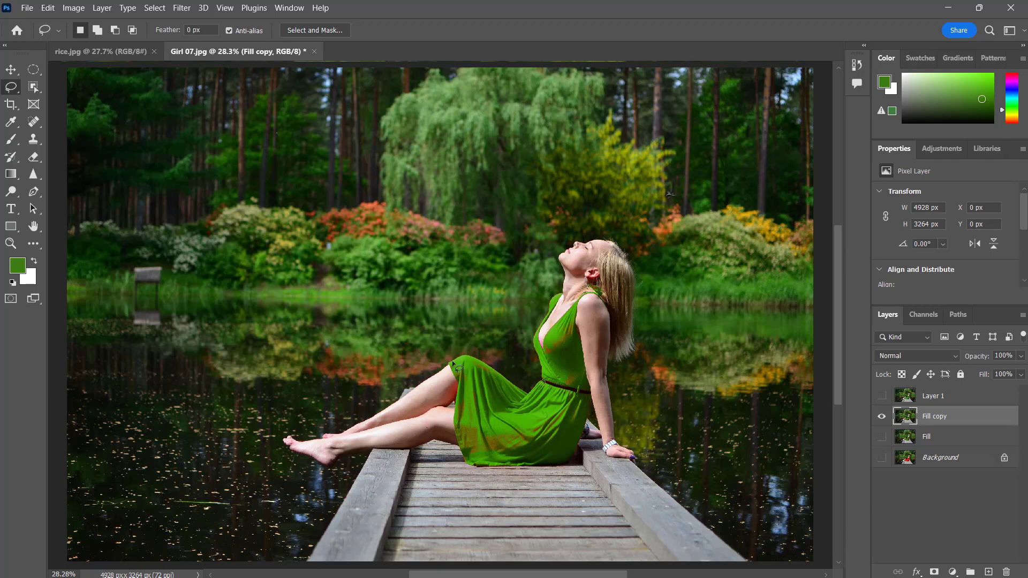
Step: Select the woman and her green dress on the Fill copy layer with the Object Selection Tool
left_click(40, 91)
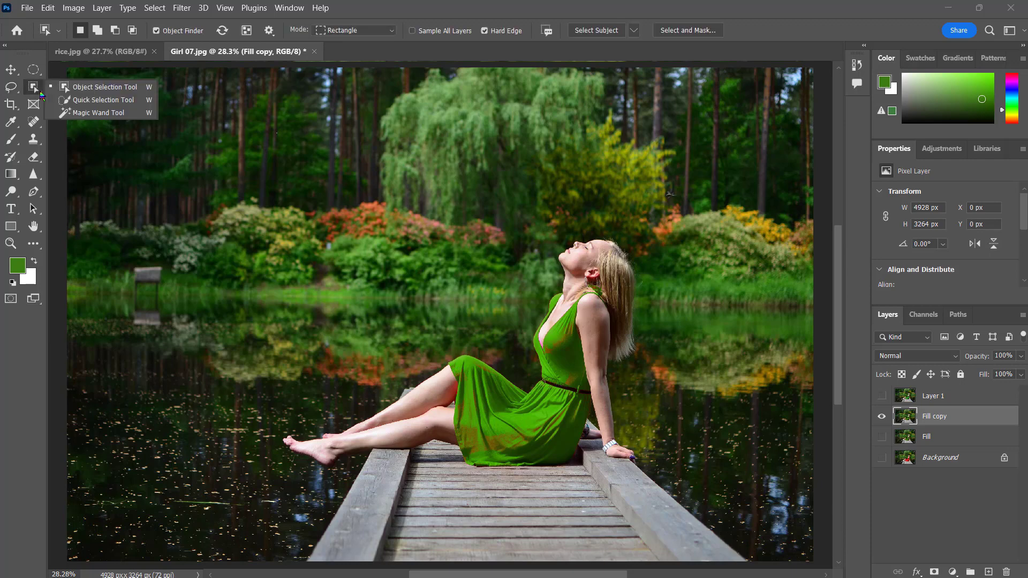
left_click(116, 88)
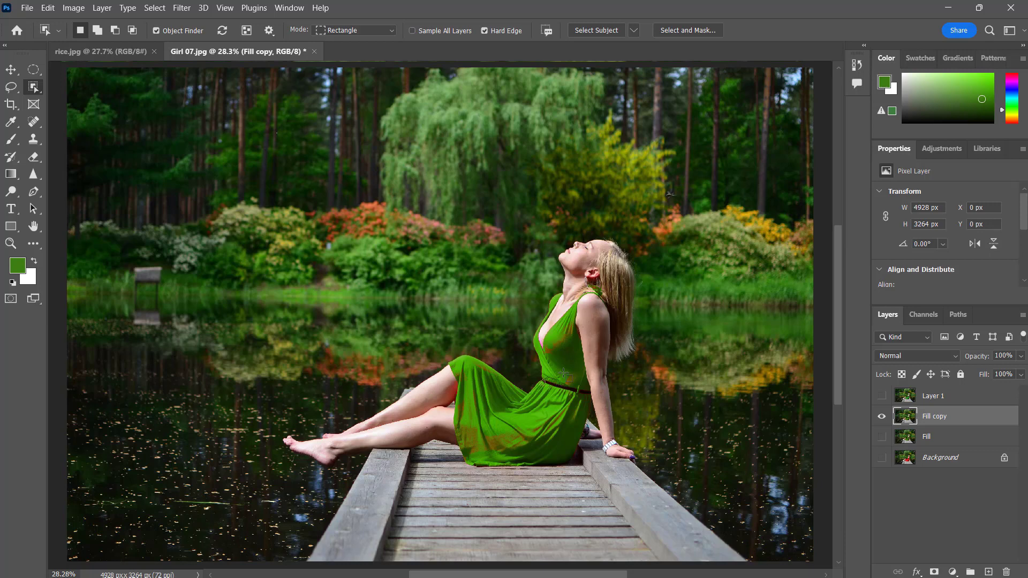
left_click(563, 374)
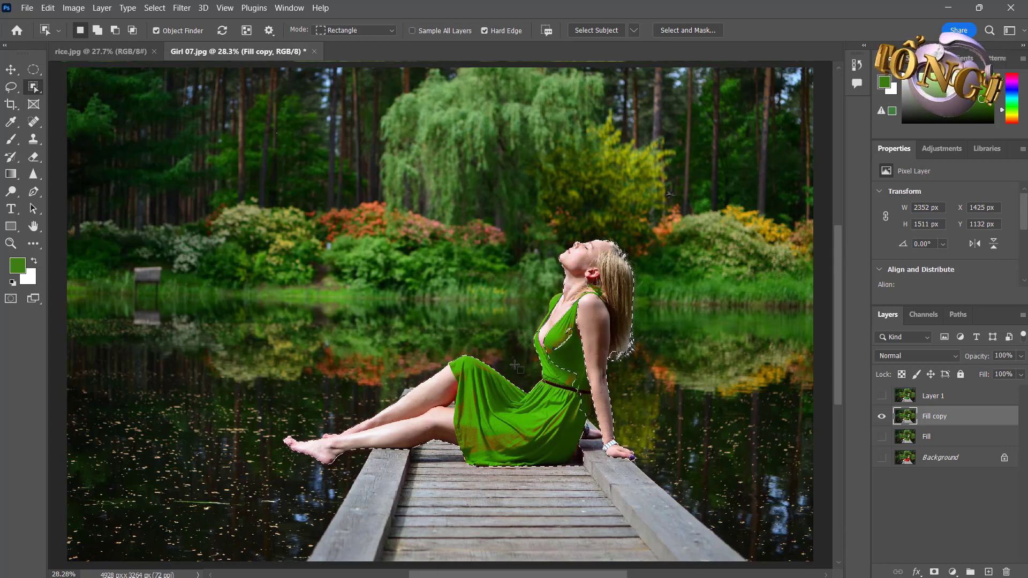
Step: Add the unselected patches of the dress's bodice and waist to the selection with the Lasso Tool
key("alt")
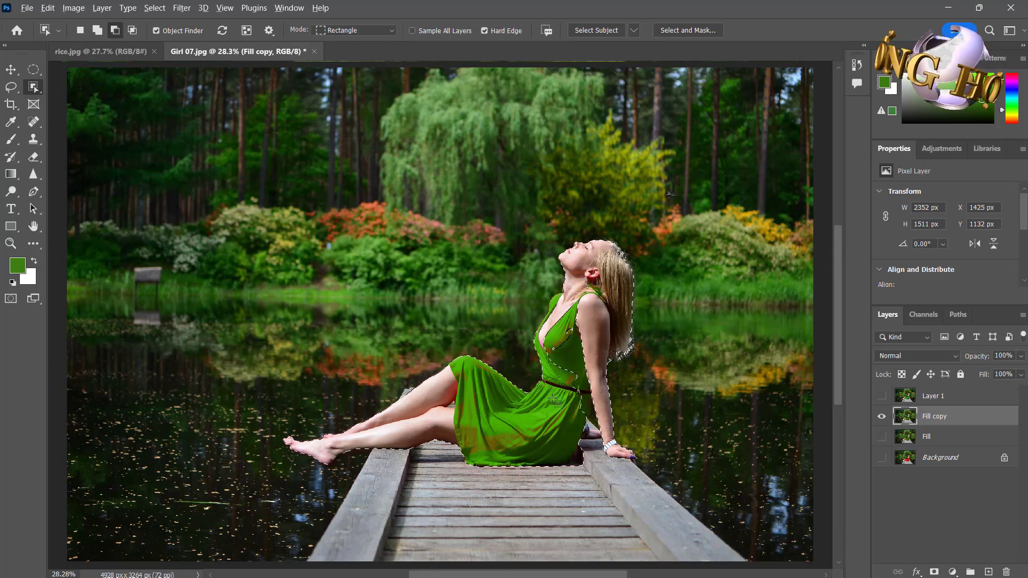
scroll(554, 398, "up", 10)
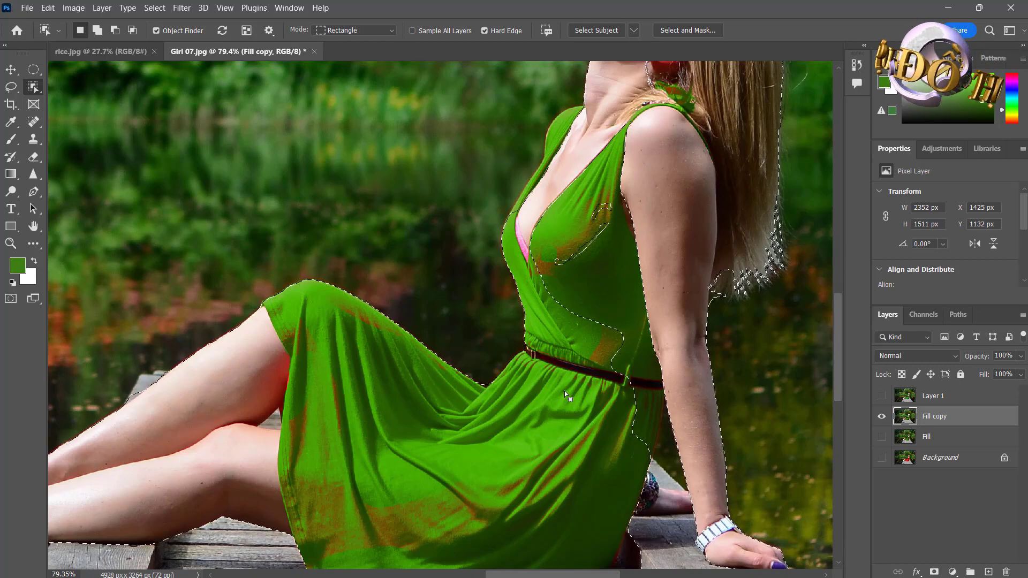
key("l")
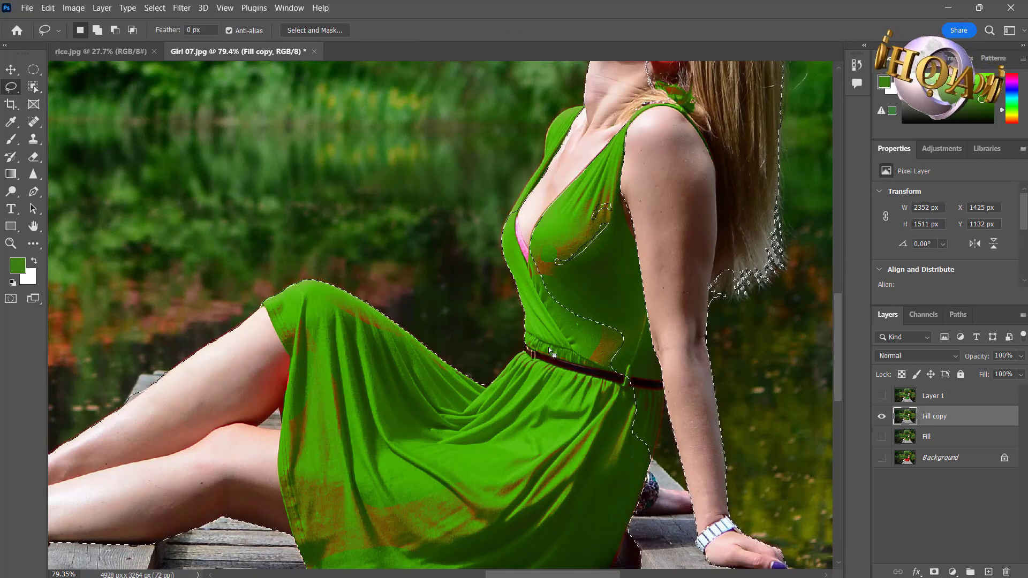
key("shift")
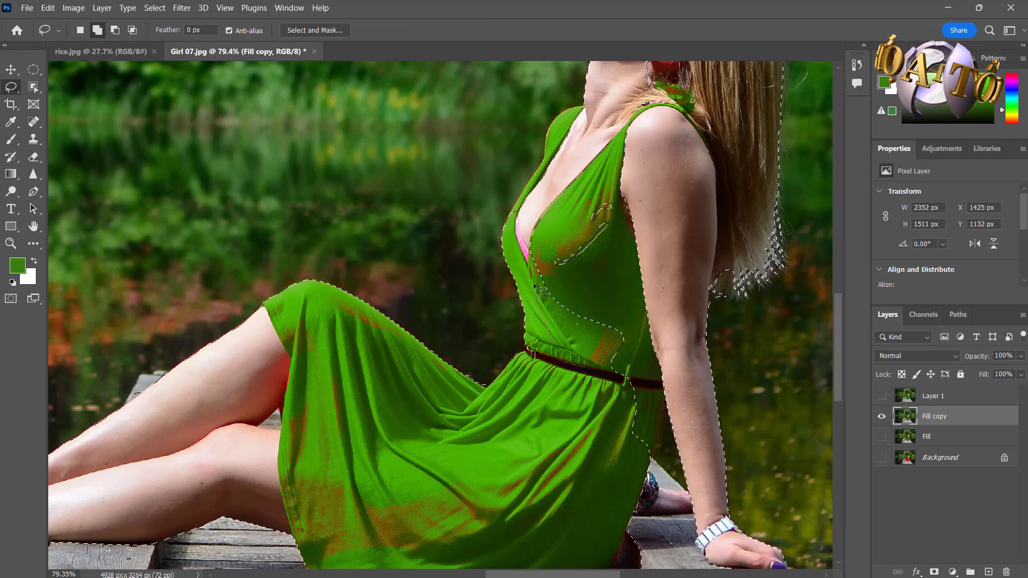
mouse_move(530, 247)
left_mouse_down()
mouse_move(559, 178)
mouse_move(622, 124)
mouse_move(638, 131)
mouse_move(673, 269)
mouse_move(678, 398)
mouse_move(651, 468)
mouse_move(586, 433)
mouse_move(548, 345)
left_mouse_up()
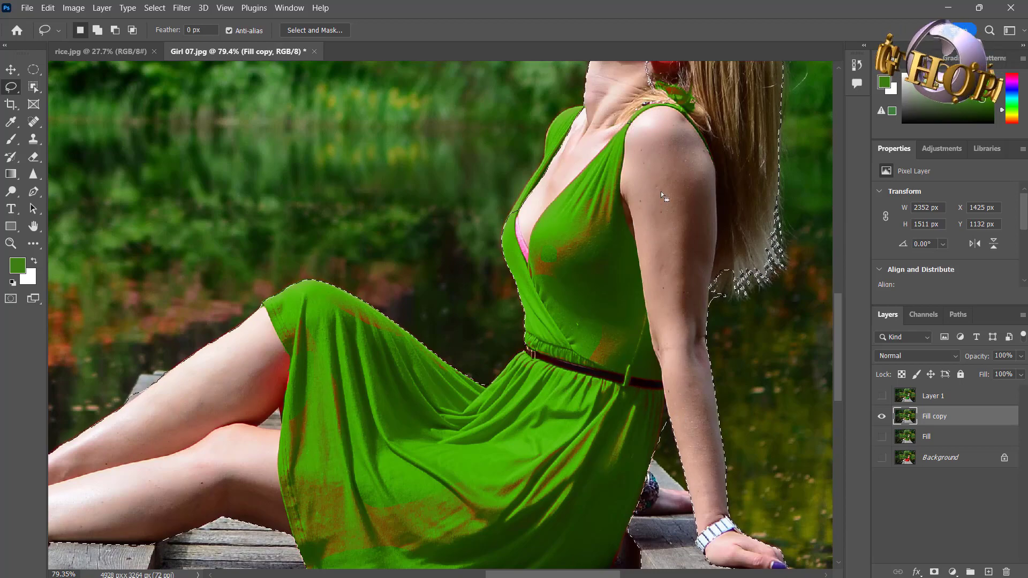
left_click_drag(647, 234, 585, 436)
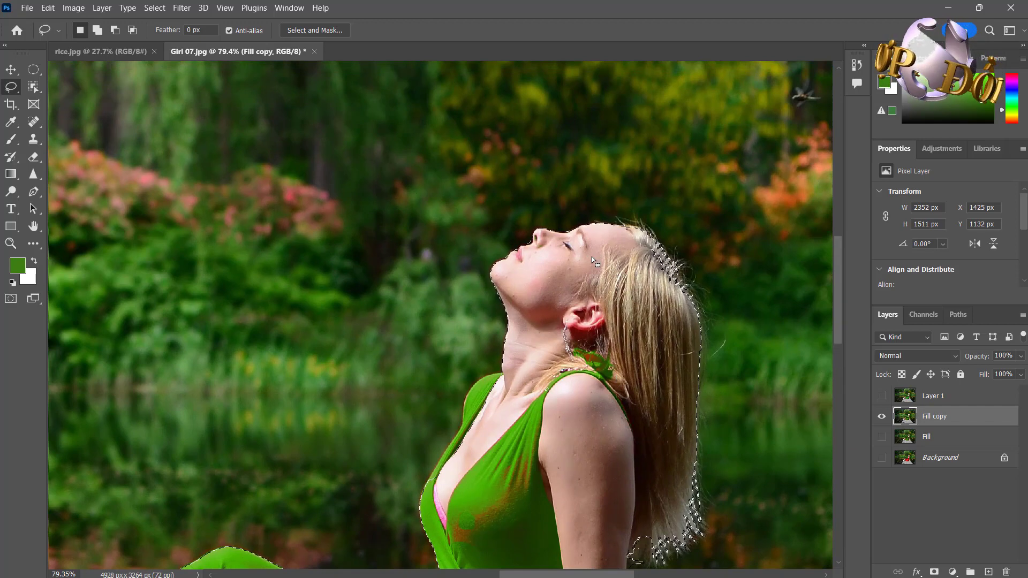
Step: Add the missed edge areas around the woman's head, resting hand and feet to the selection with the Lasso Tool
key("shift")
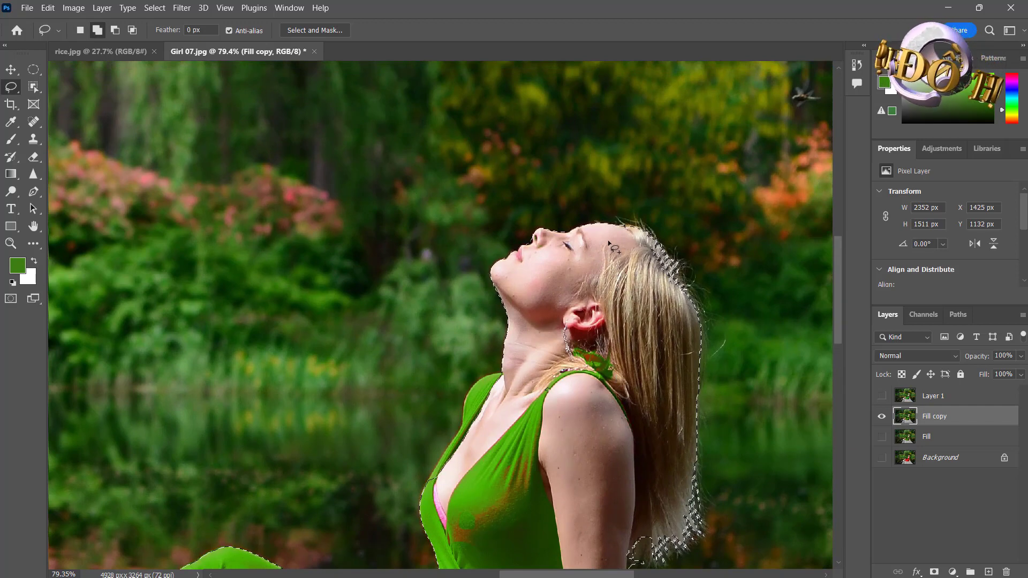
mouse_move(604, 244)
left_mouse_down()
mouse_move(651, 241)
mouse_move(688, 326)
mouse_move(636, 340)
mouse_move(558, 410)
mouse_move(535, 399)
mouse_move(545, 332)
mouse_move(604, 251)
left_mouse_up()
left_click_drag(647, 470, 644, 153)
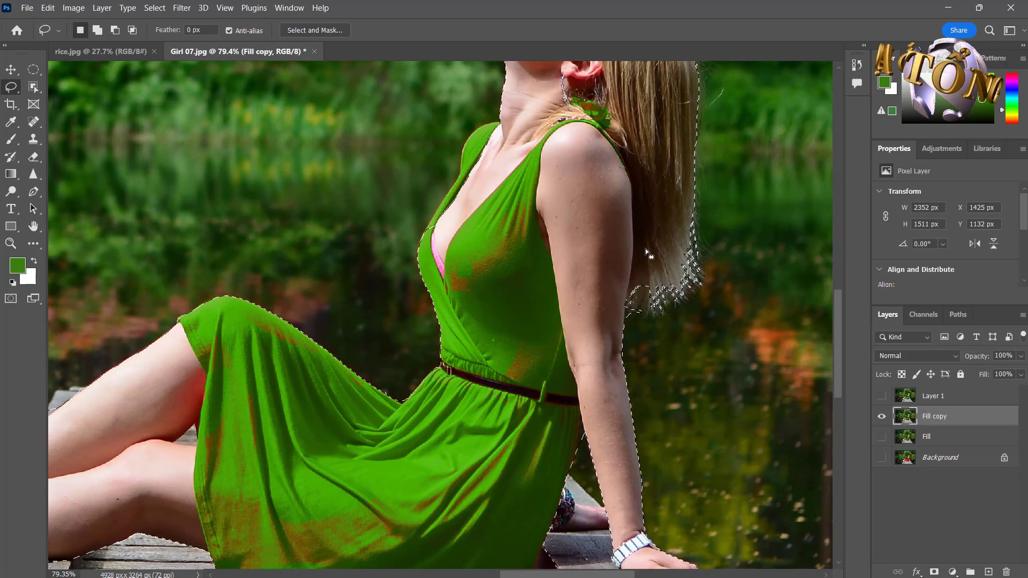
mouse_move(645, 248)
left_mouse_down()
mouse_move(661, 310)
mouse_move(613, 311)
mouse_move(616, 267)
mouse_move(647, 250)
left_mouse_up()
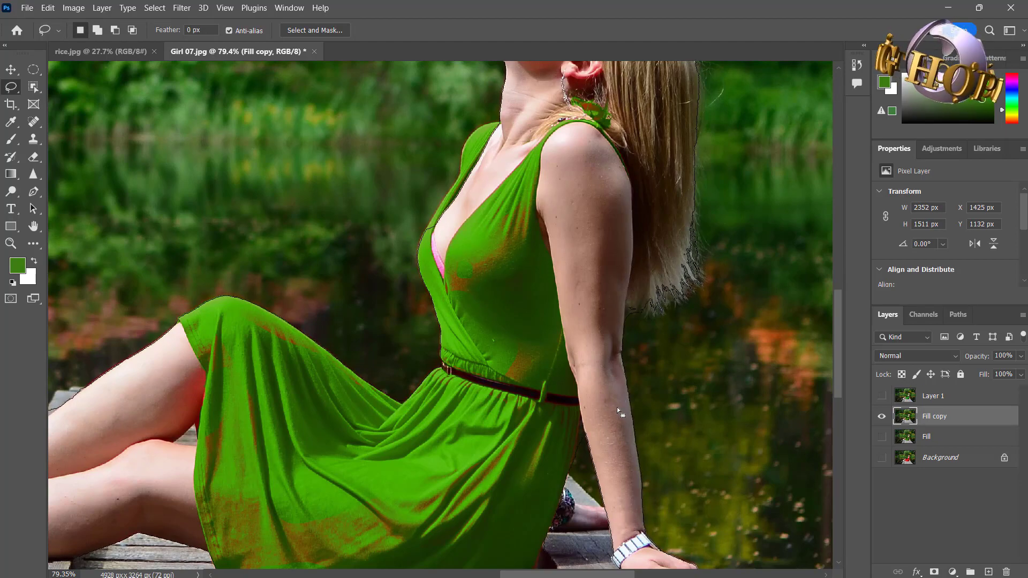
left_click_drag(601, 466, 586, 236)
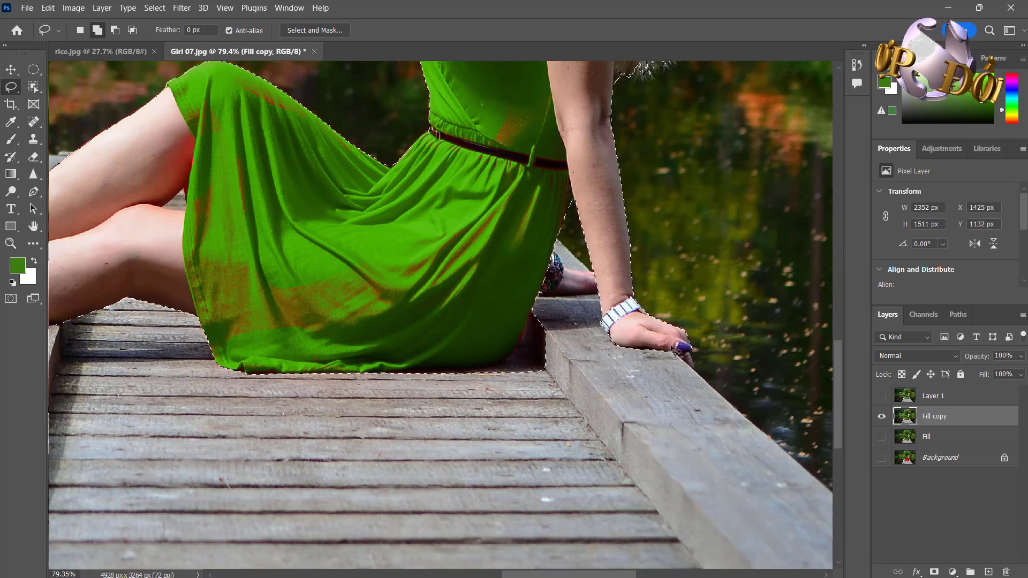
mouse_move(691, 351)
left_mouse_down()
mouse_move(695, 372)
mouse_move(676, 354)
mouse_move(688, 350)
left_mouse_up()
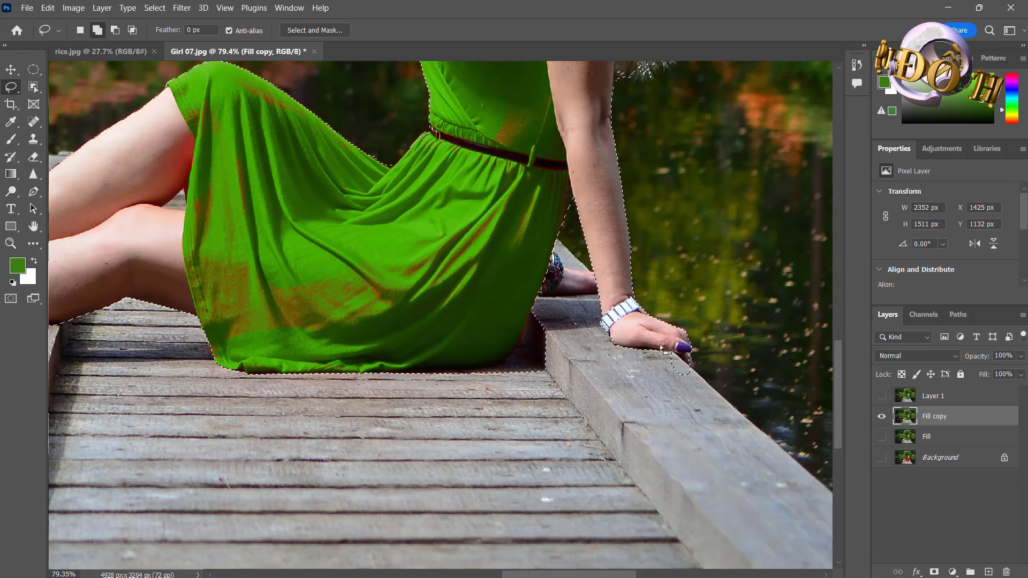
left_click_drag(259, 275, 672, 326)
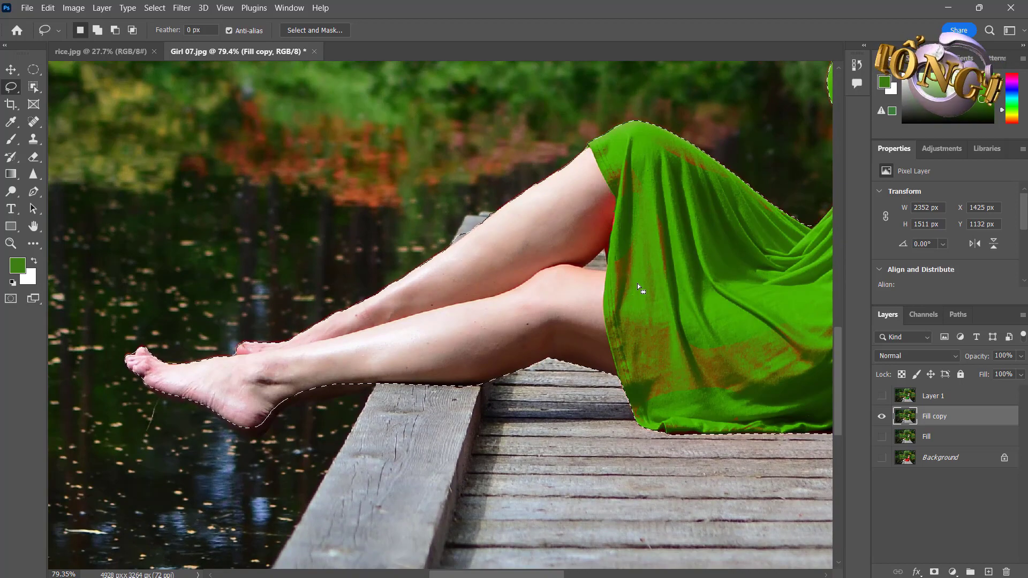
key("ctrl+0")
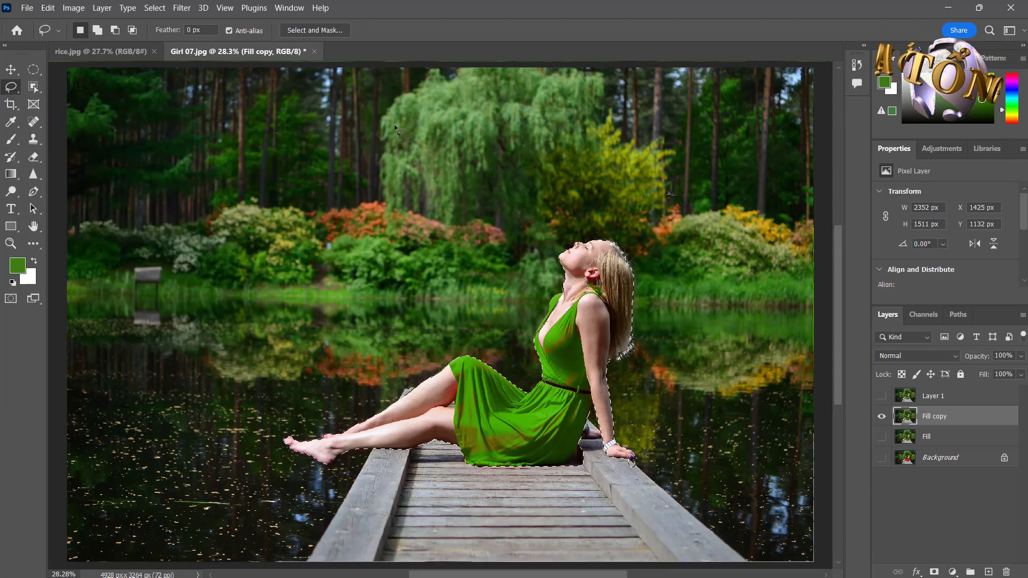
Step: Add the whole wooden dock to the selection with the Polygonal Lasso Tool, and invert the selection to target the background
key("shift+l")
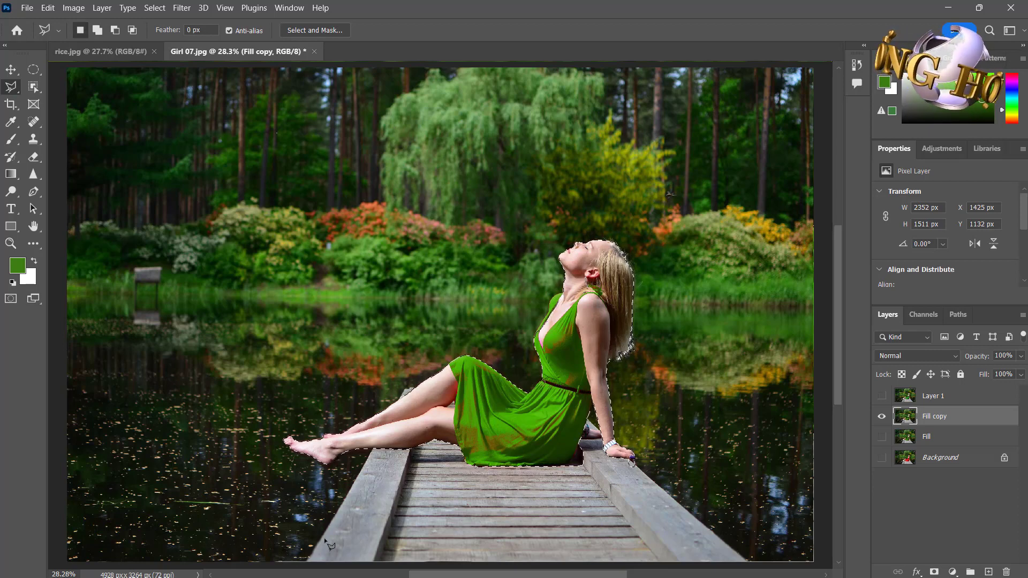
key("shift")
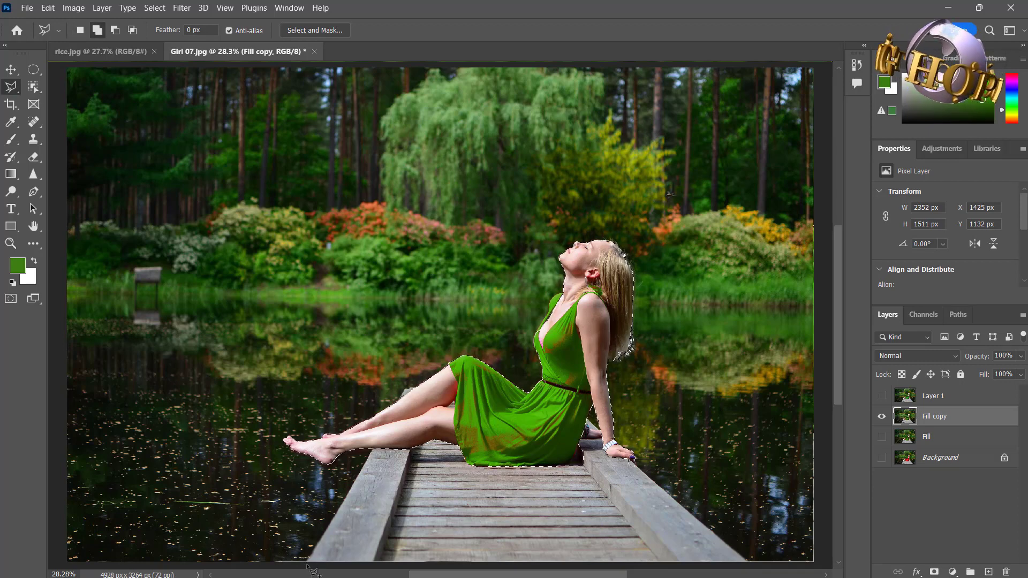
left_click(307, 564, "shift")
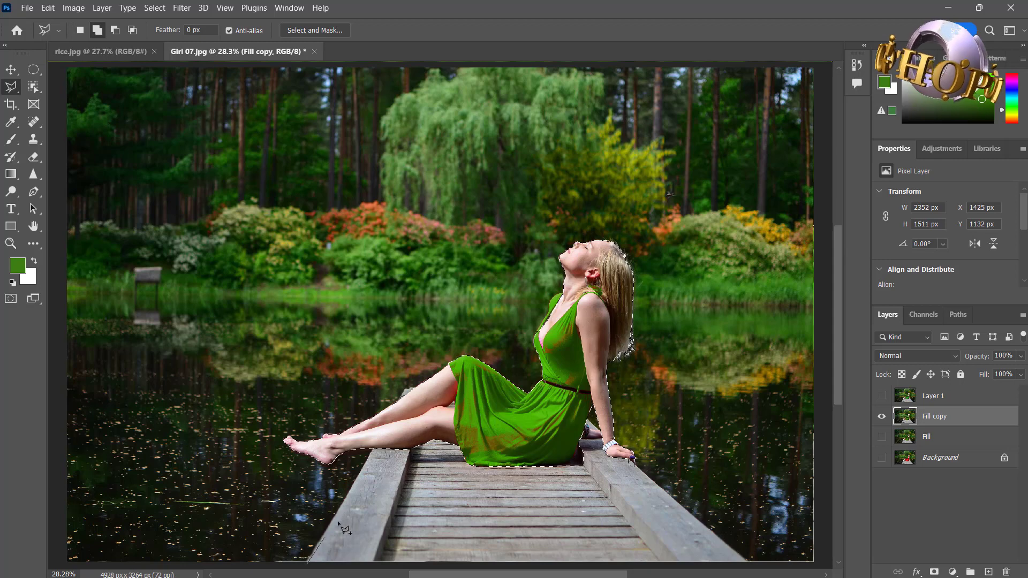
left_click(373, 448)
left_click(405, 392)
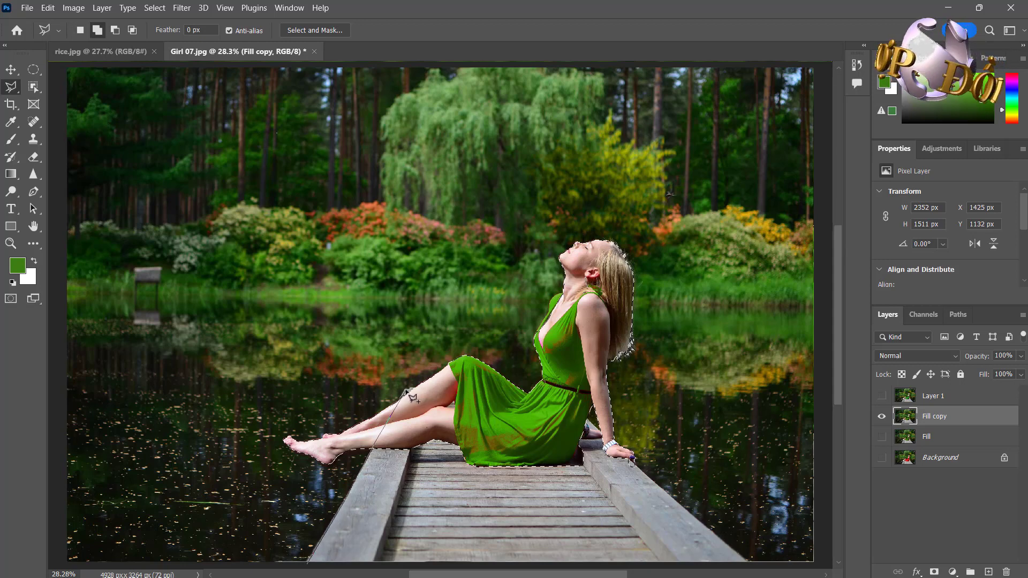
left_click(592, 420)
left_click(632, 459)
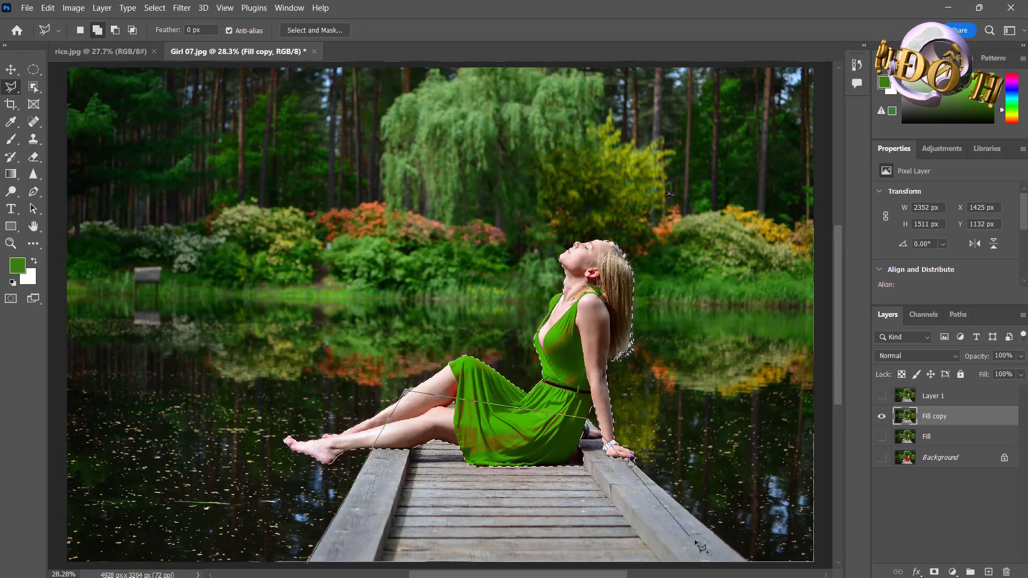
left_click(750, 563)
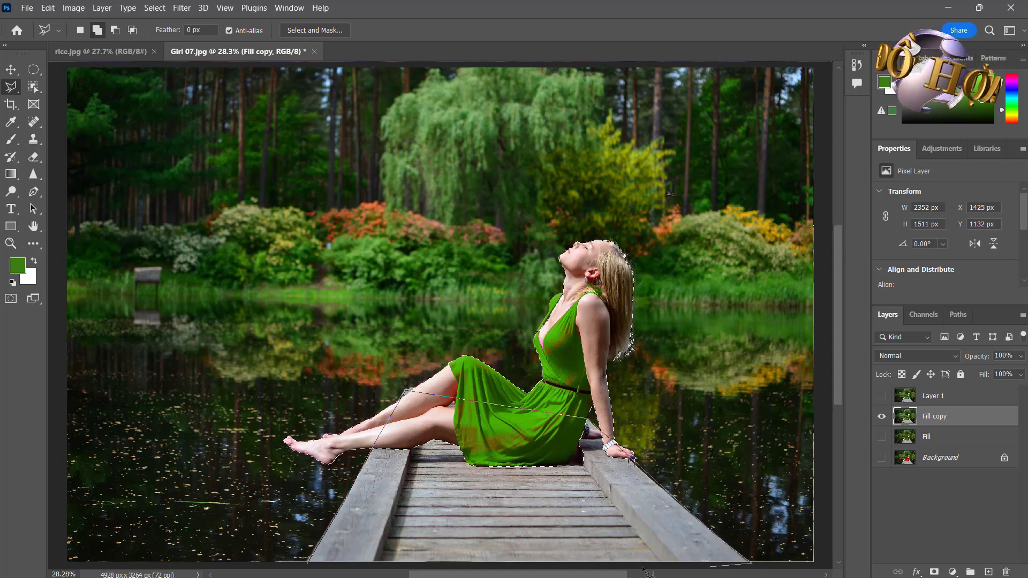
left_click(310, 565)
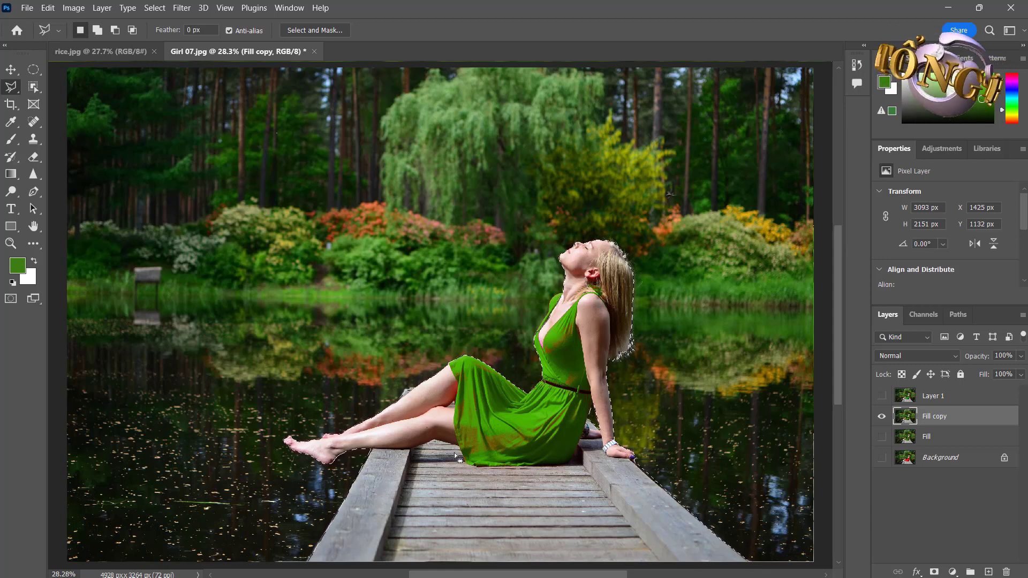
left_click(155, 8)
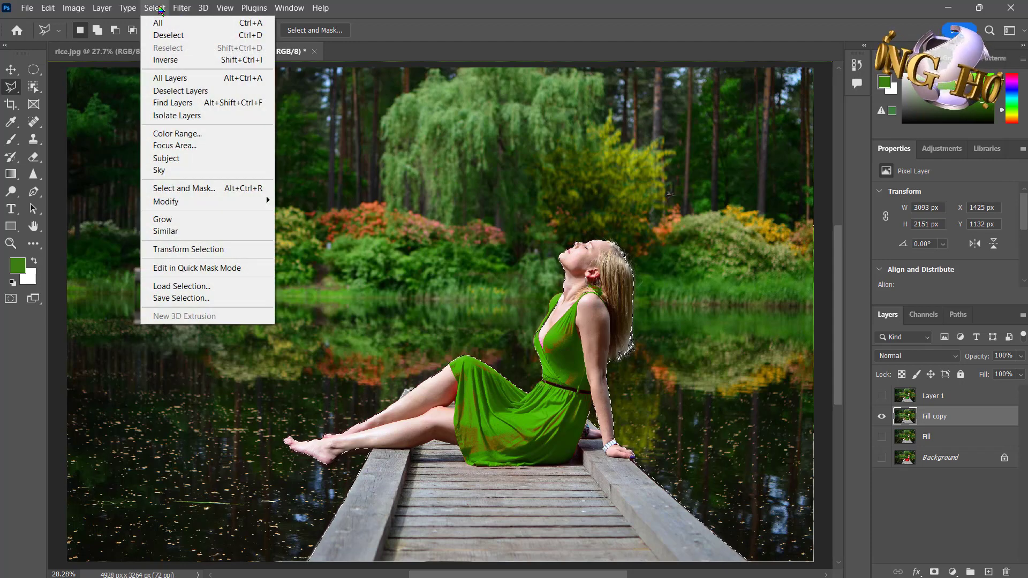
left_click(188, 62)
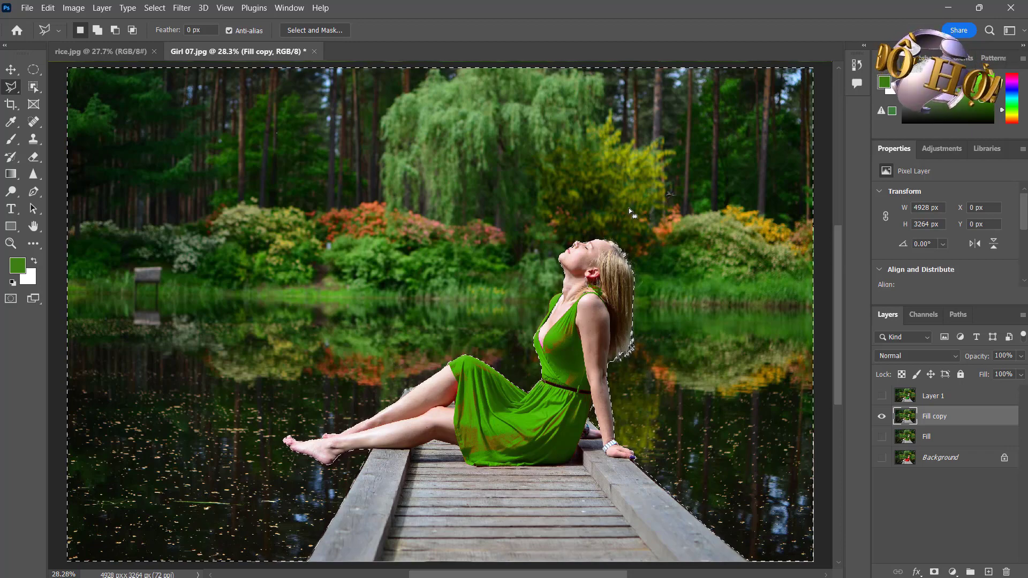
Step: Set the foreground color to the golden yellow c9b03d
left_click(17, 267)
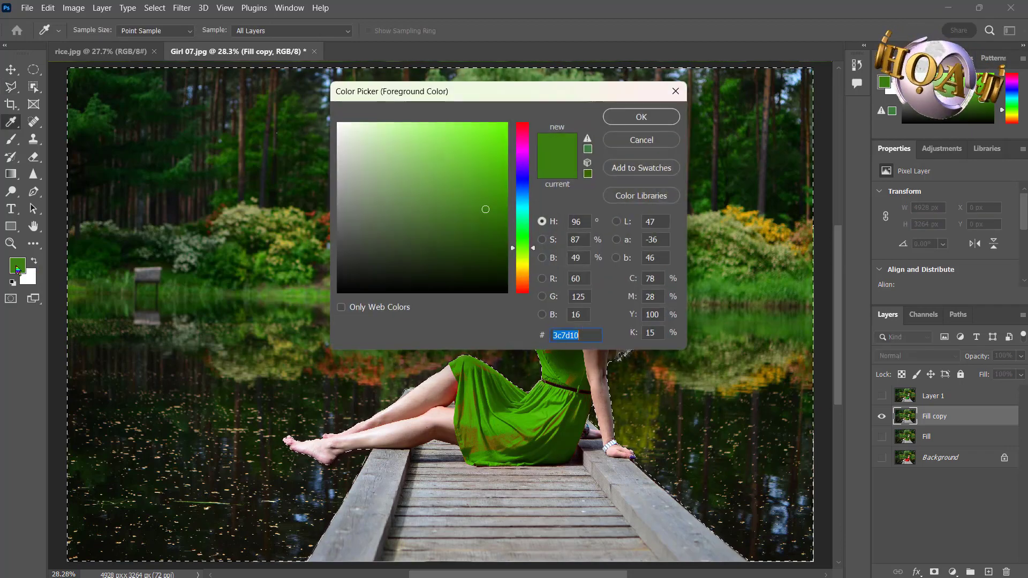
left_click(525, 270)
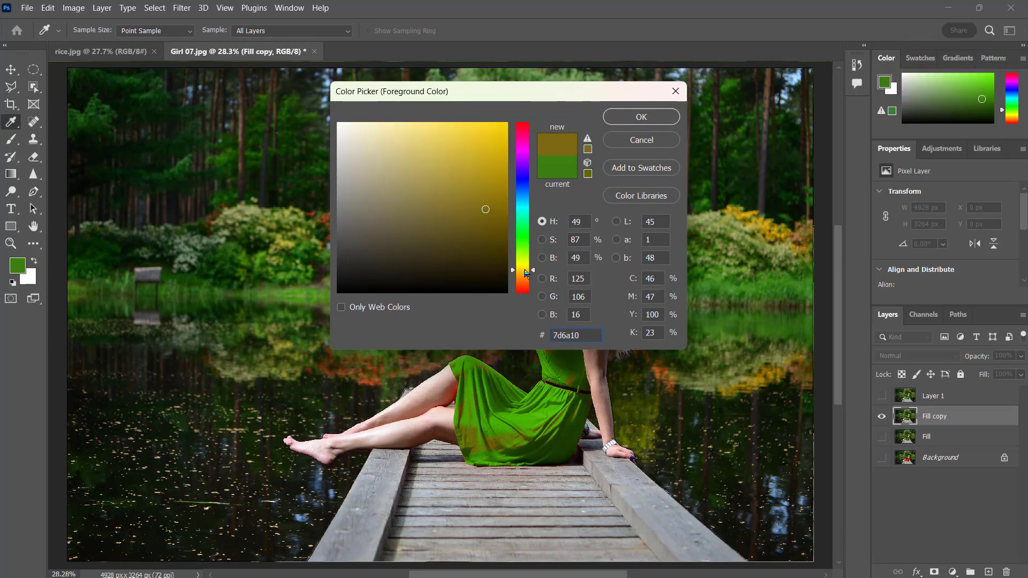
left_click(455, 158)
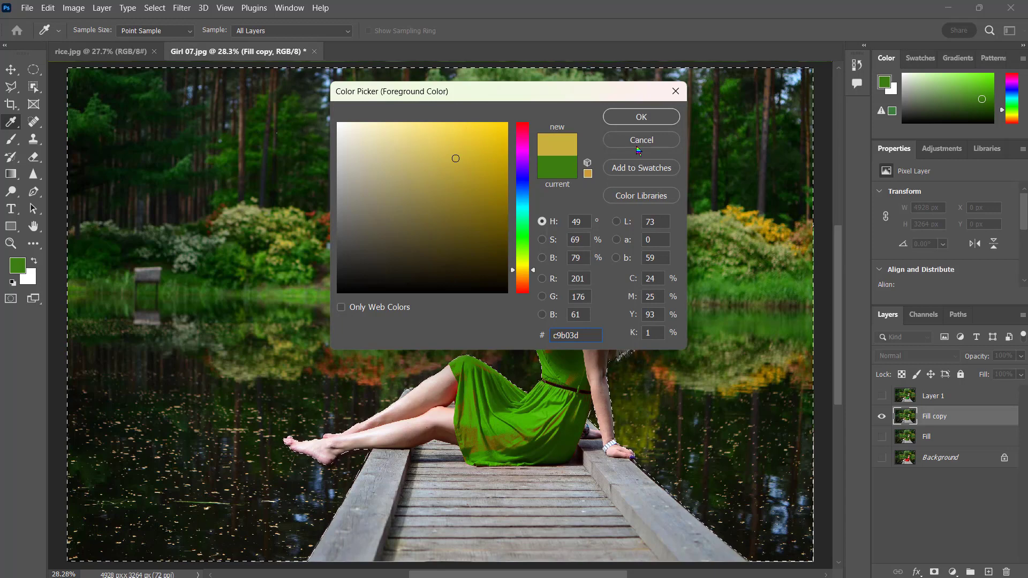
left_click(645, 119)
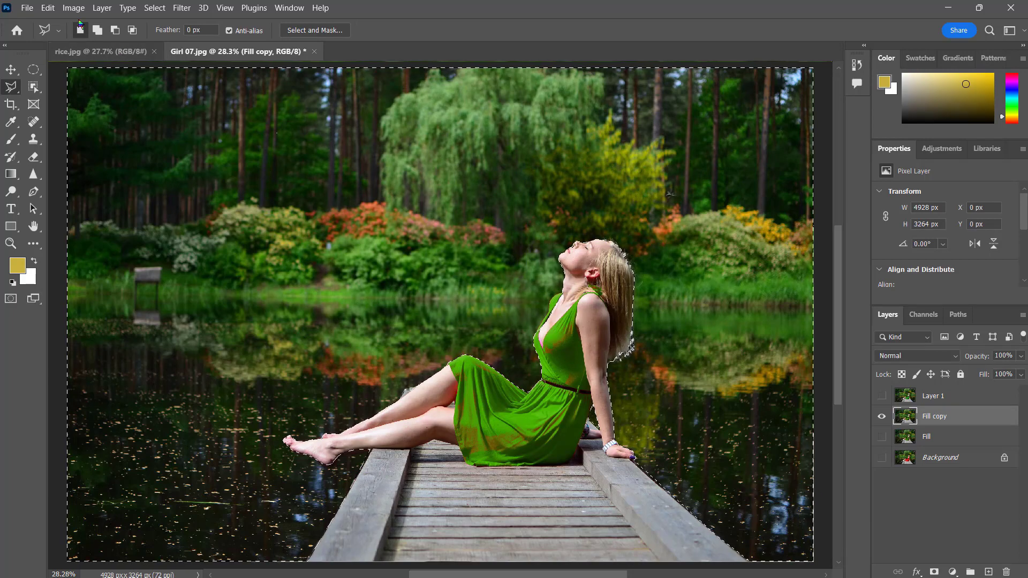
Step: Fill the selected background with the foreground color in Overlay blending mode at 100% opacity
left_click(50, 8)
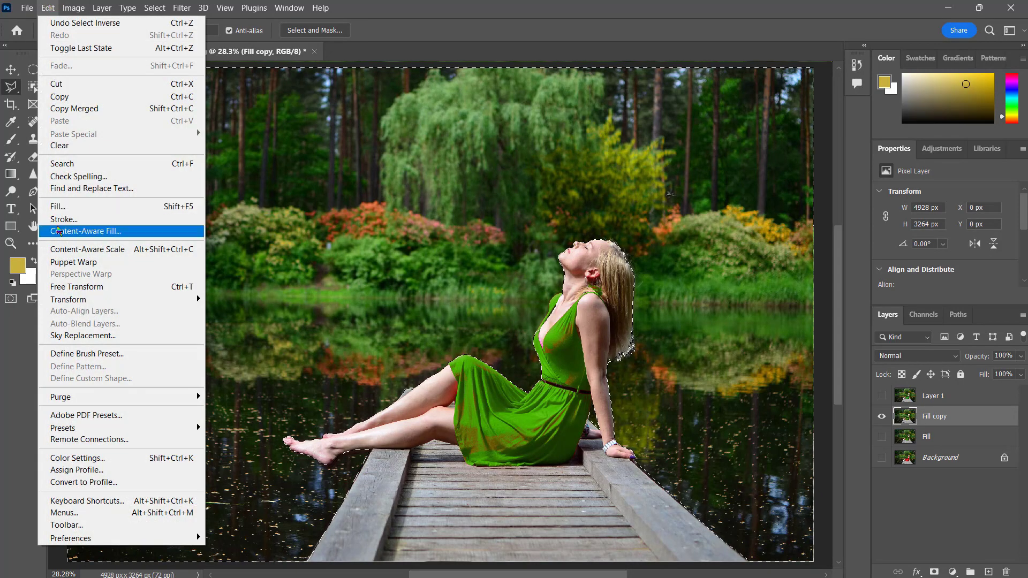
left_click(59, 207)
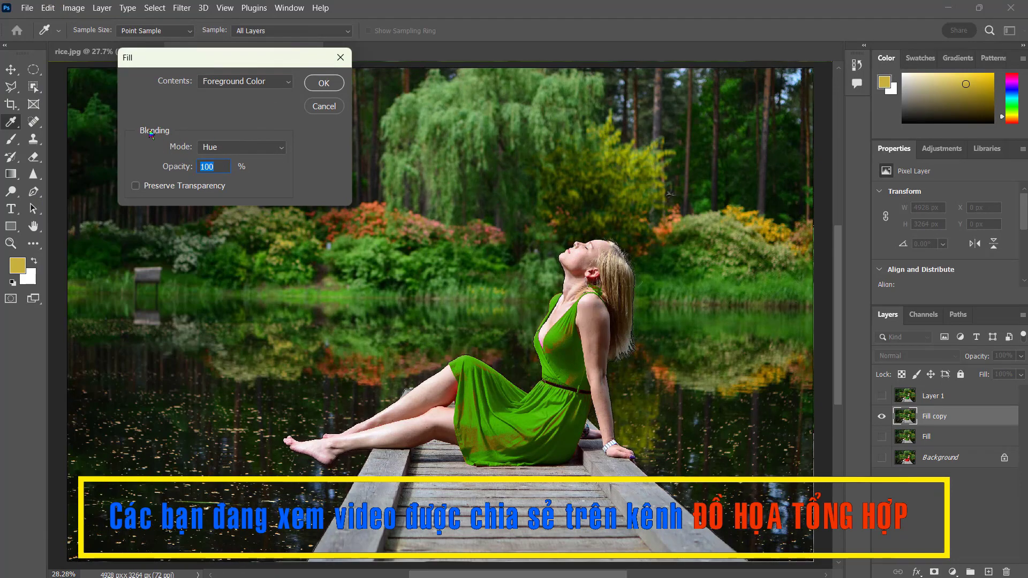
left_click(281, 151)
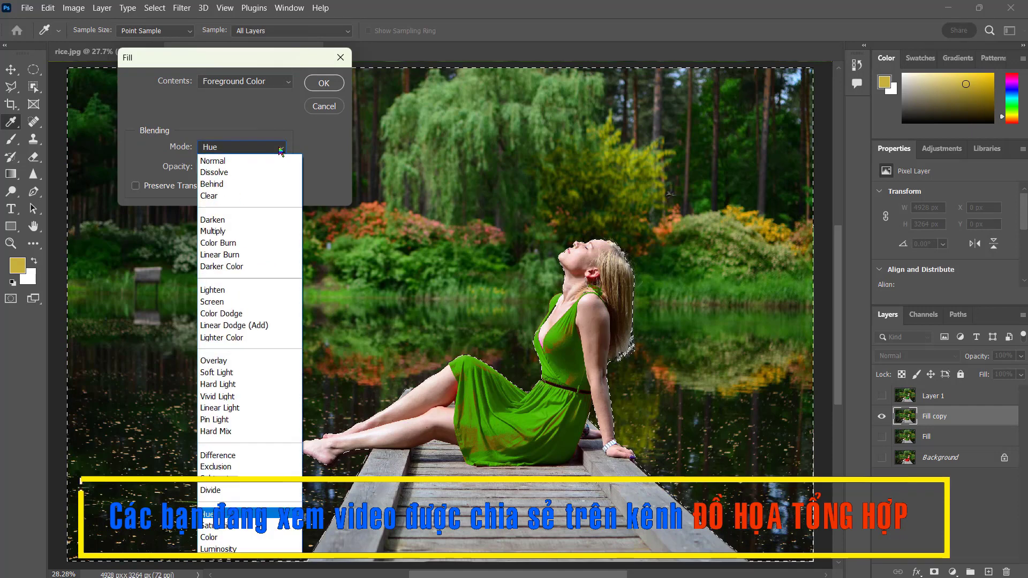
left_click(232, 362)
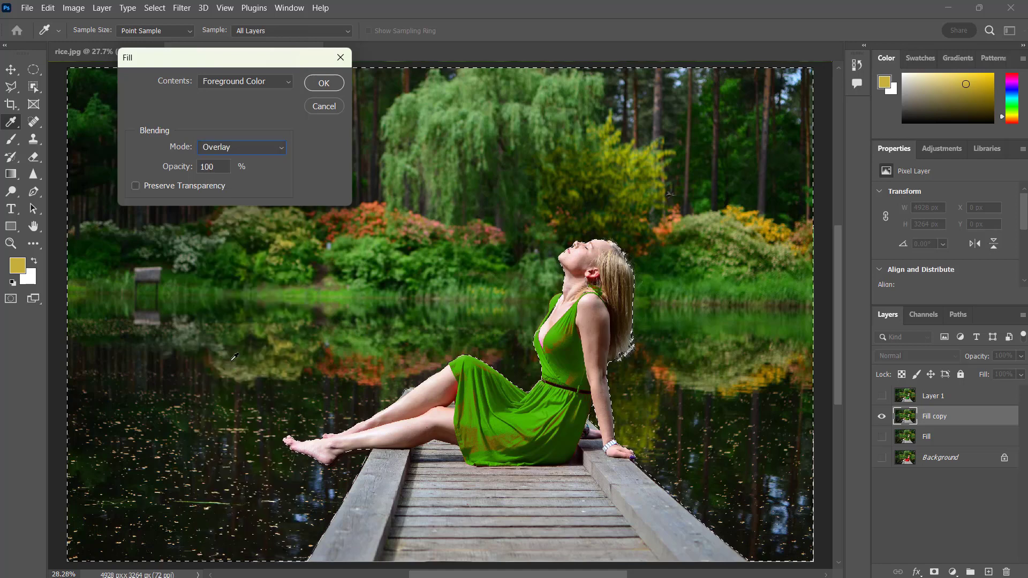
left_click(323, 89)
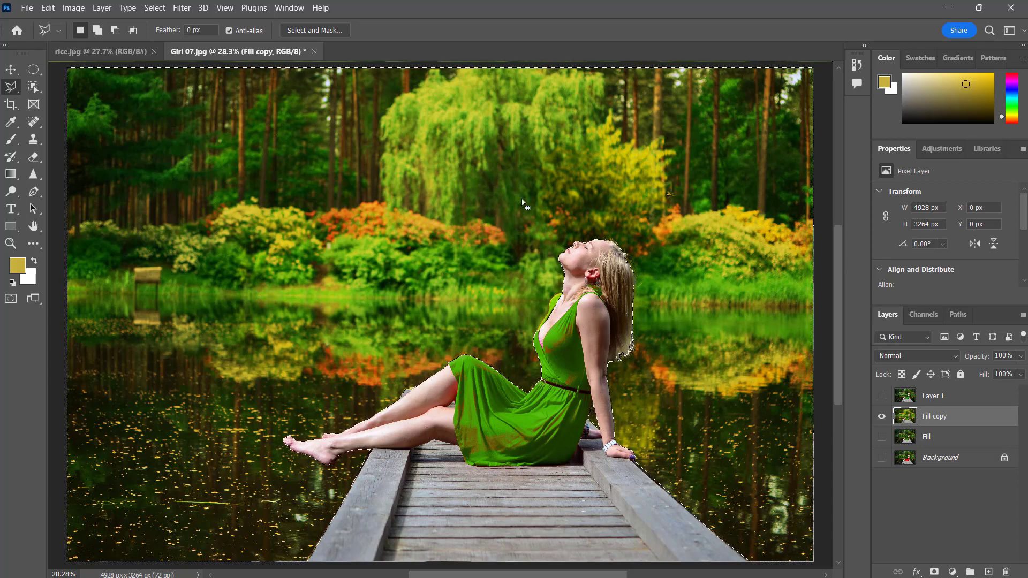
Step: Darken the selected background slightly by lowering its brightness with a Brightness/Contrast adjustment
left_click(73, 8)
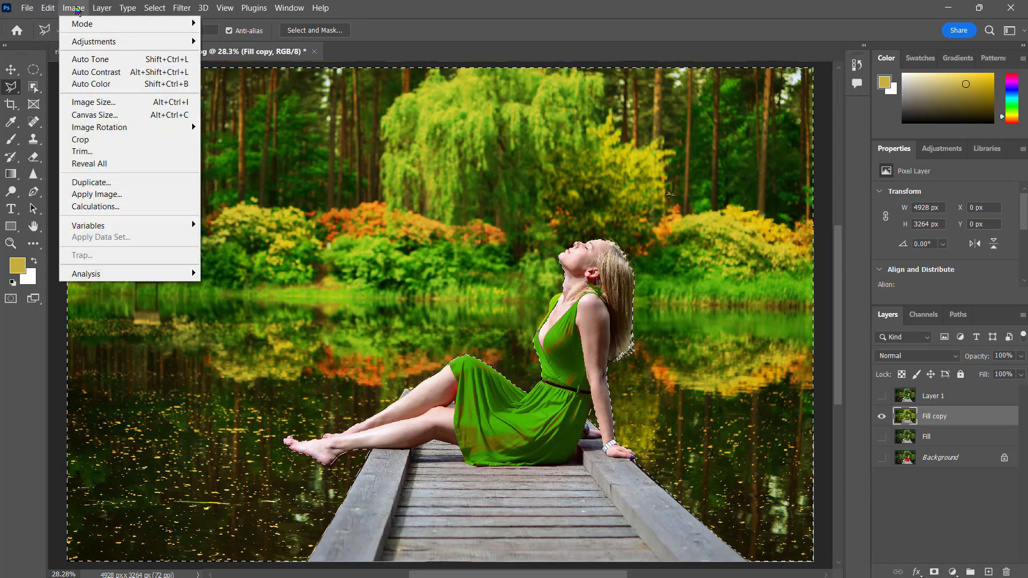
mouse_move(76, 43)
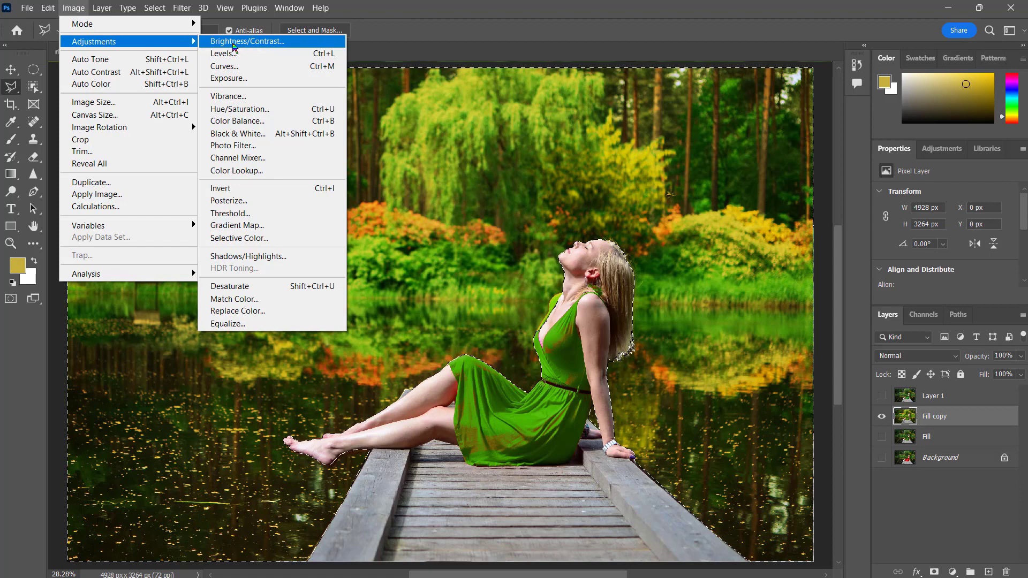
left_click(268, 43)
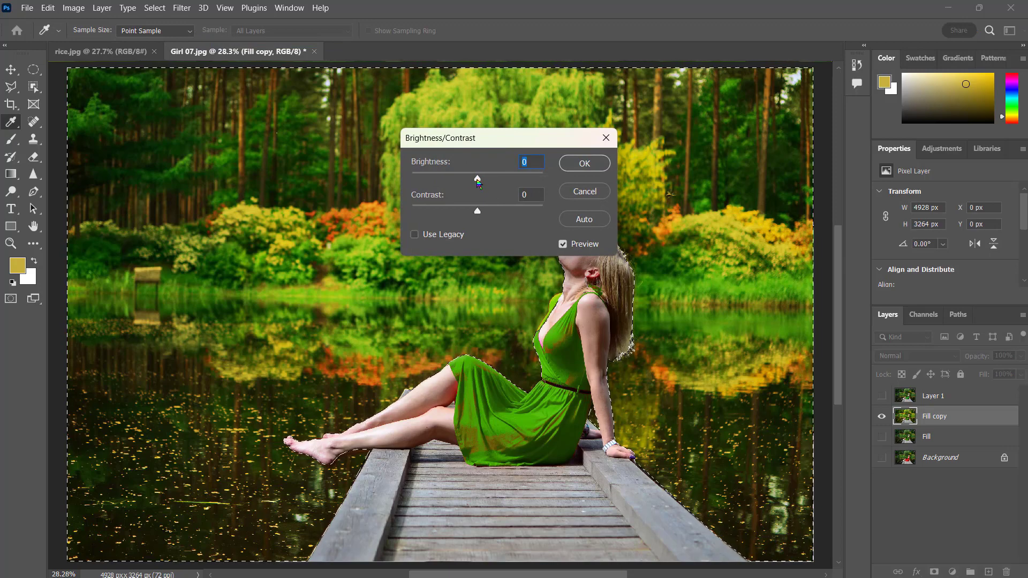
left_click_drag(479, 182, 465, 183)
left_click(584, 164)
key("l")
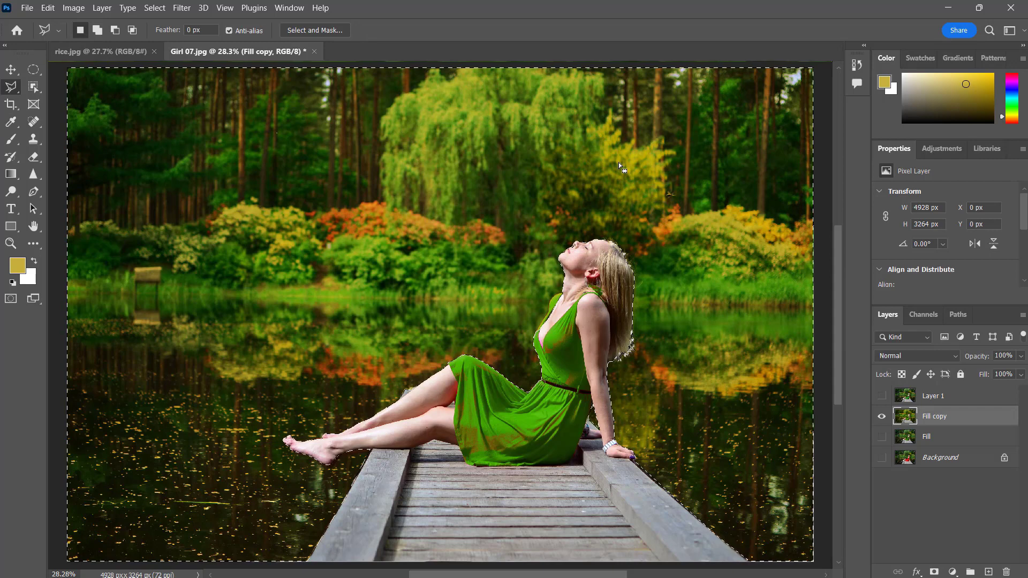
Step: Deselect the background, show the Fill layer, and toggle the Fill copy layer's visibility to compare the background before and after the warm Overlay fill
key("ctrl+d")
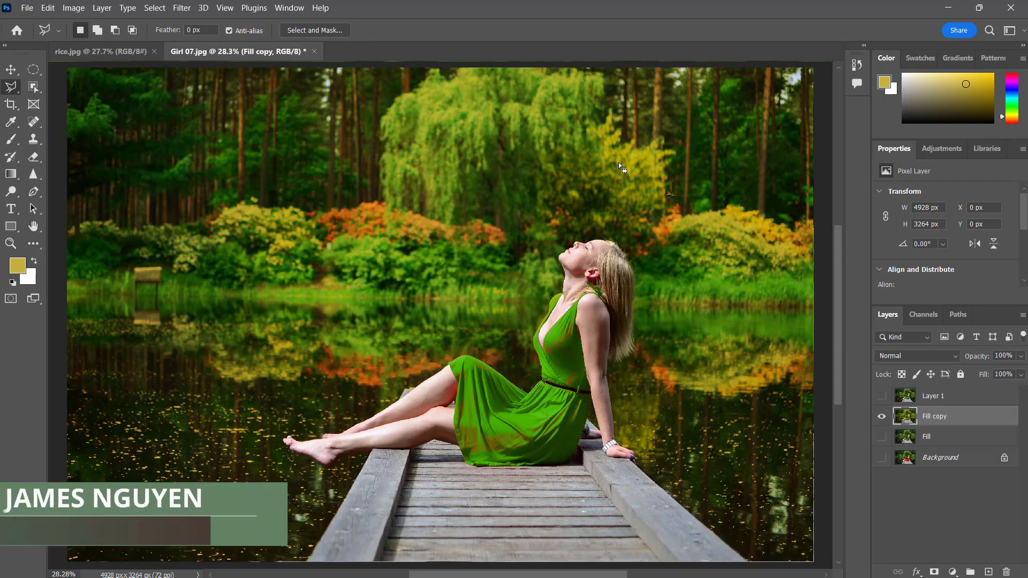
left_click(882, 437)
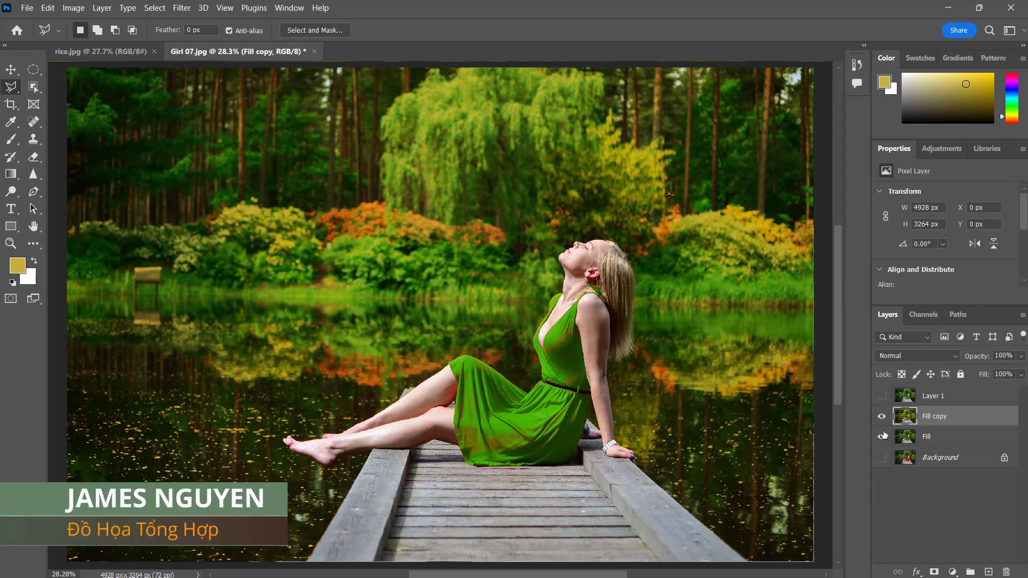
left_click(883, 418)
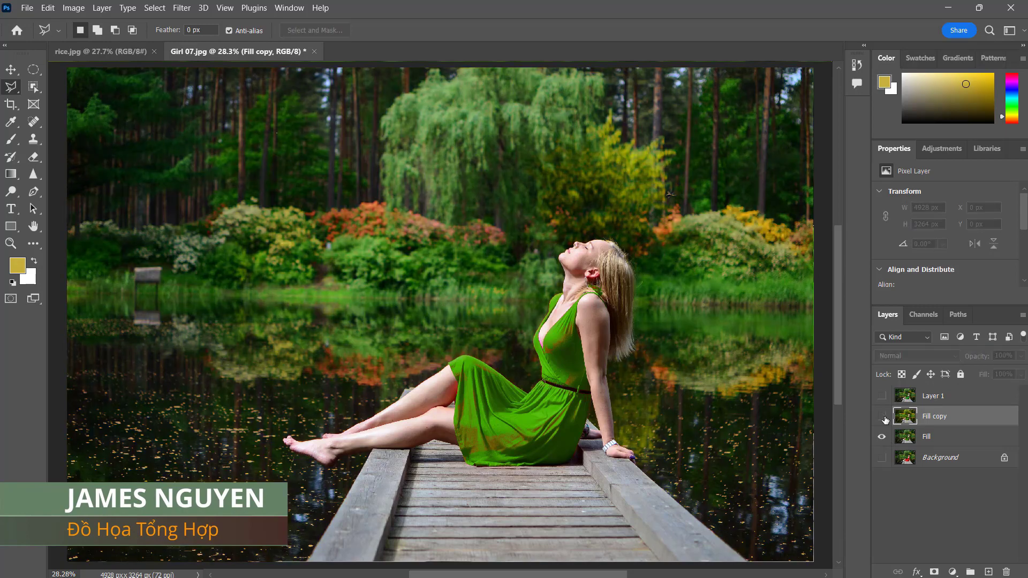
left_click(882, 417)
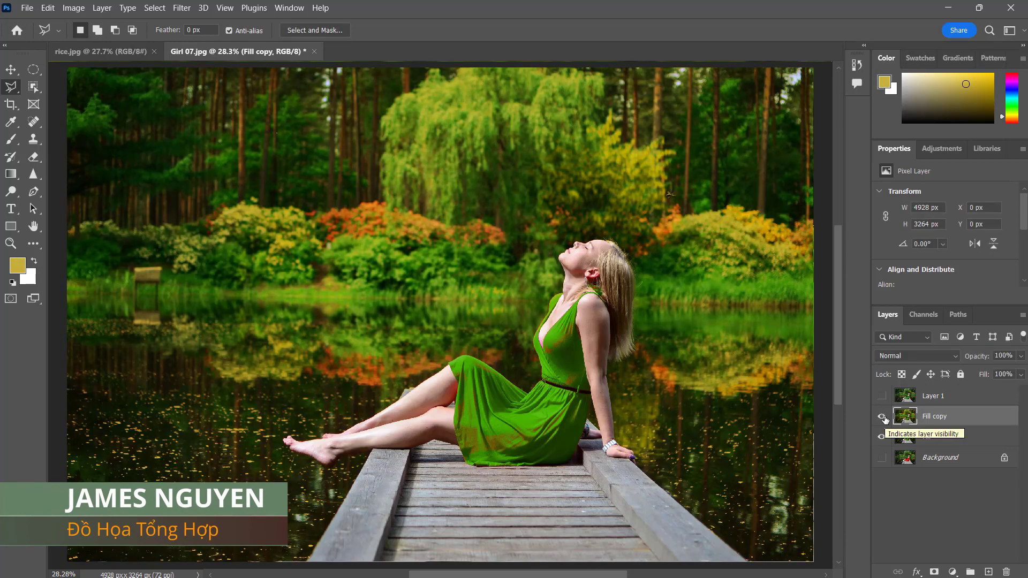
left_click(883, 417)
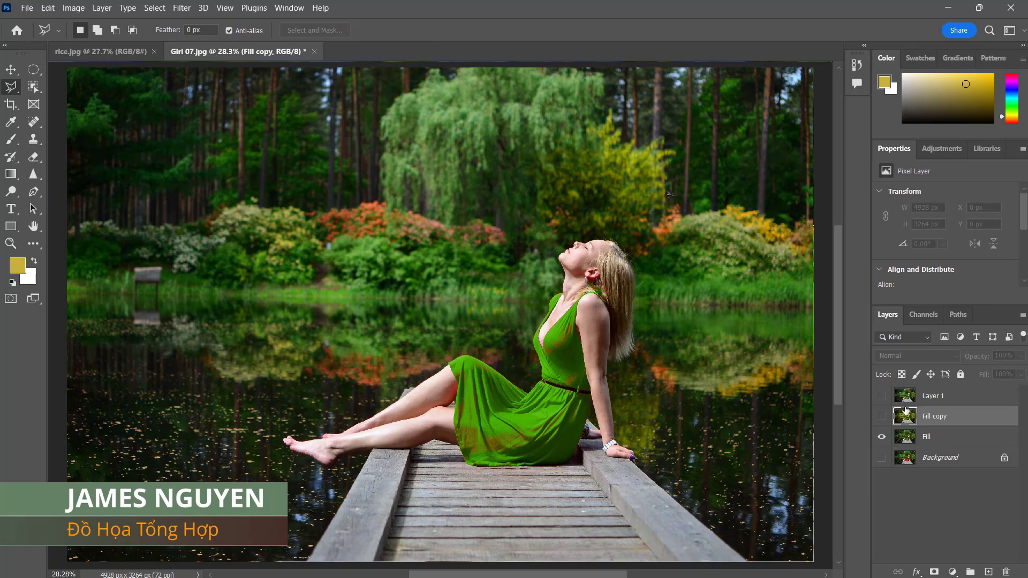
left_click(883, 417)
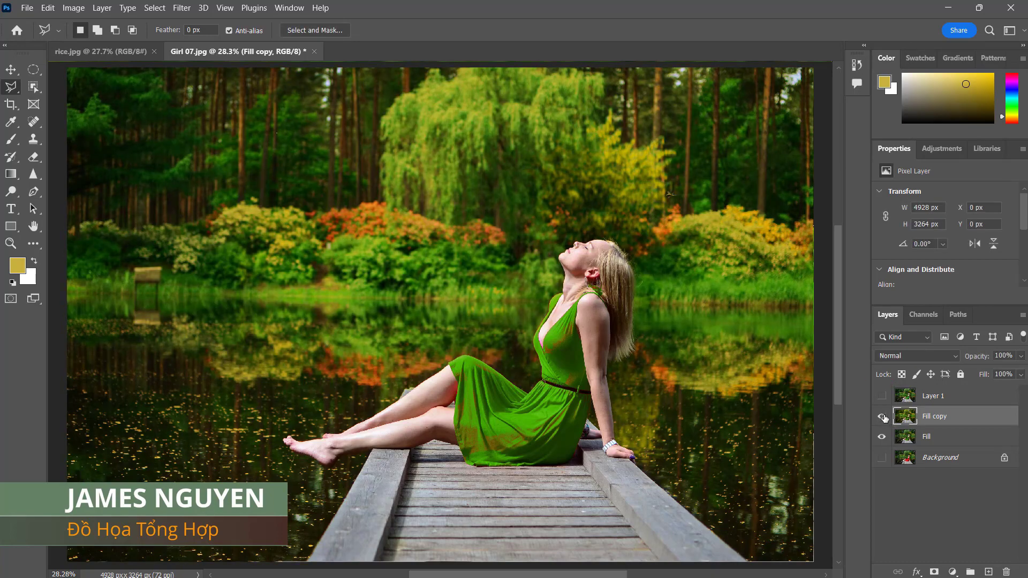
left_click(882, 417)
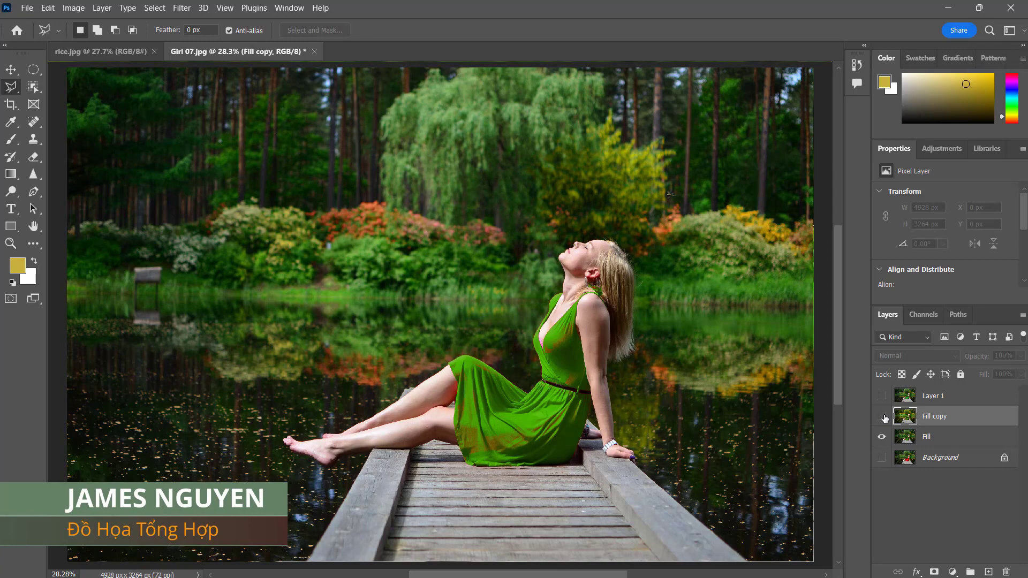
left_click(883, 417)
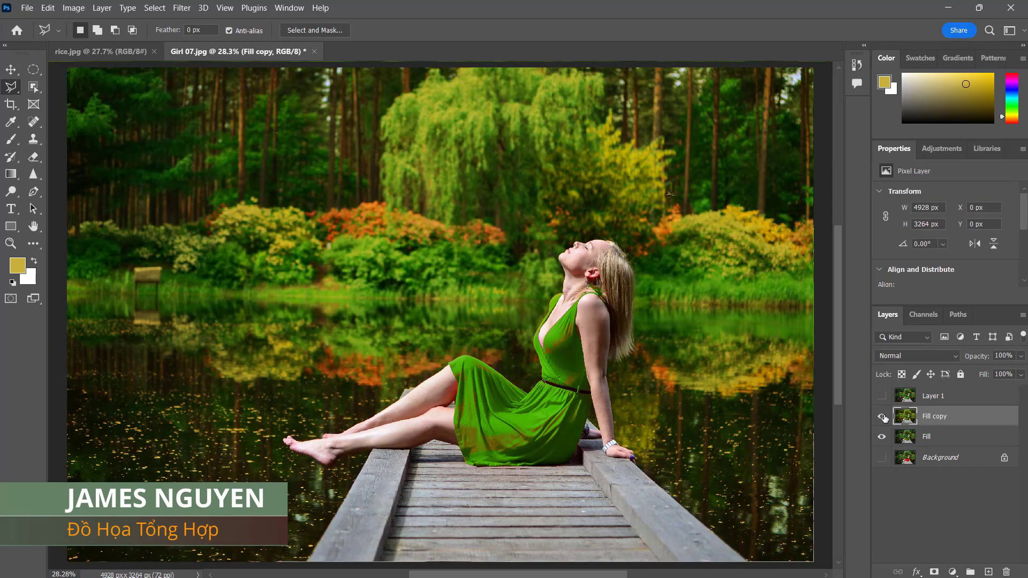
left_click(883, 417)
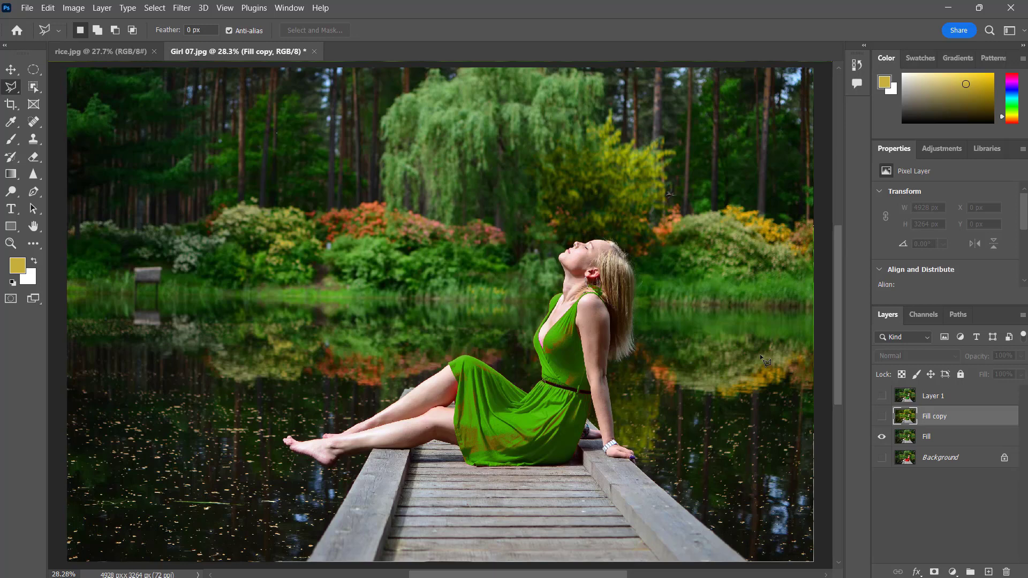
Step: Switch to the open rice.jpg document
left_click(94, 54)
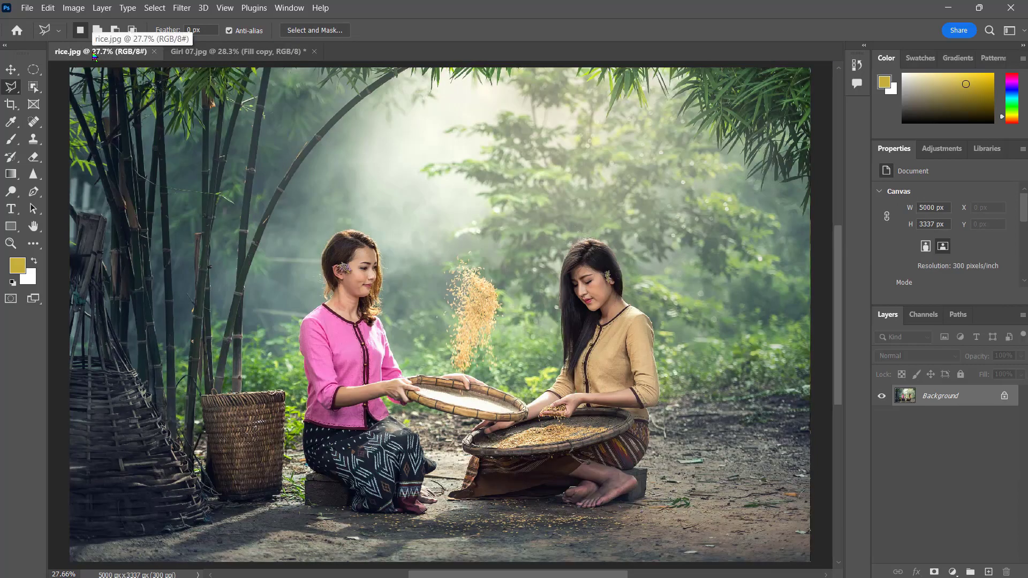